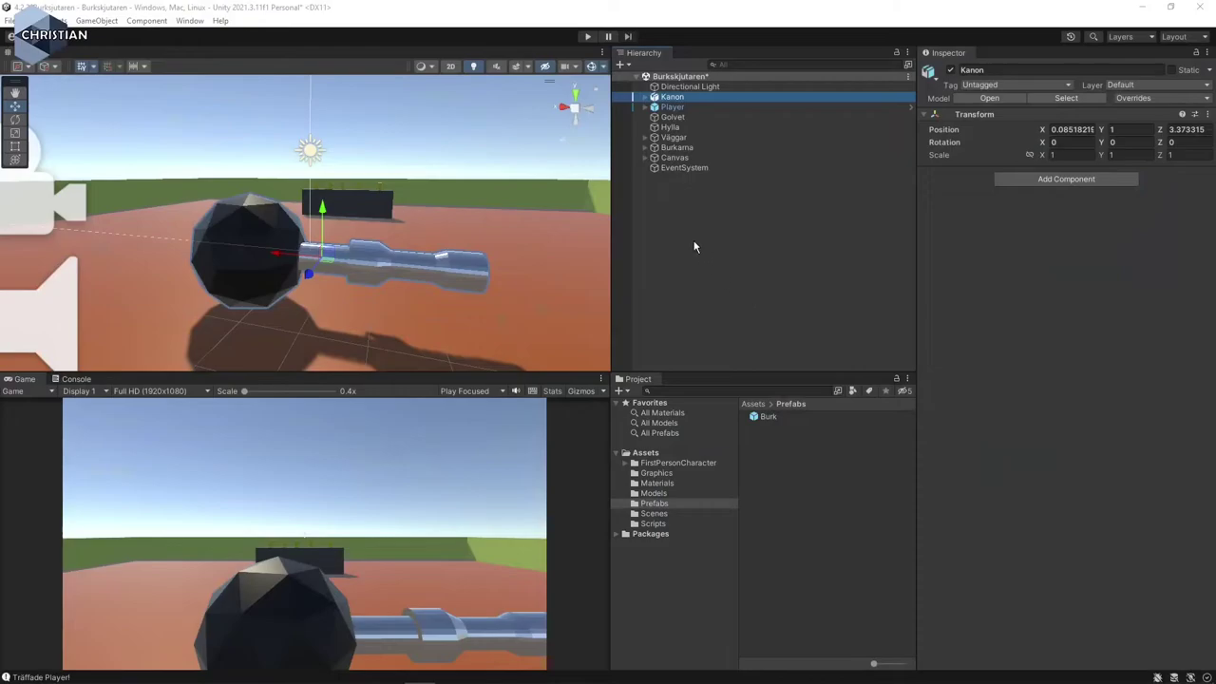
- Reset the Kanon cannon's Transform to position 0, 0, 0, zero rotation and scale 1
left_click(1208, 114)
left_click(1175, 132)
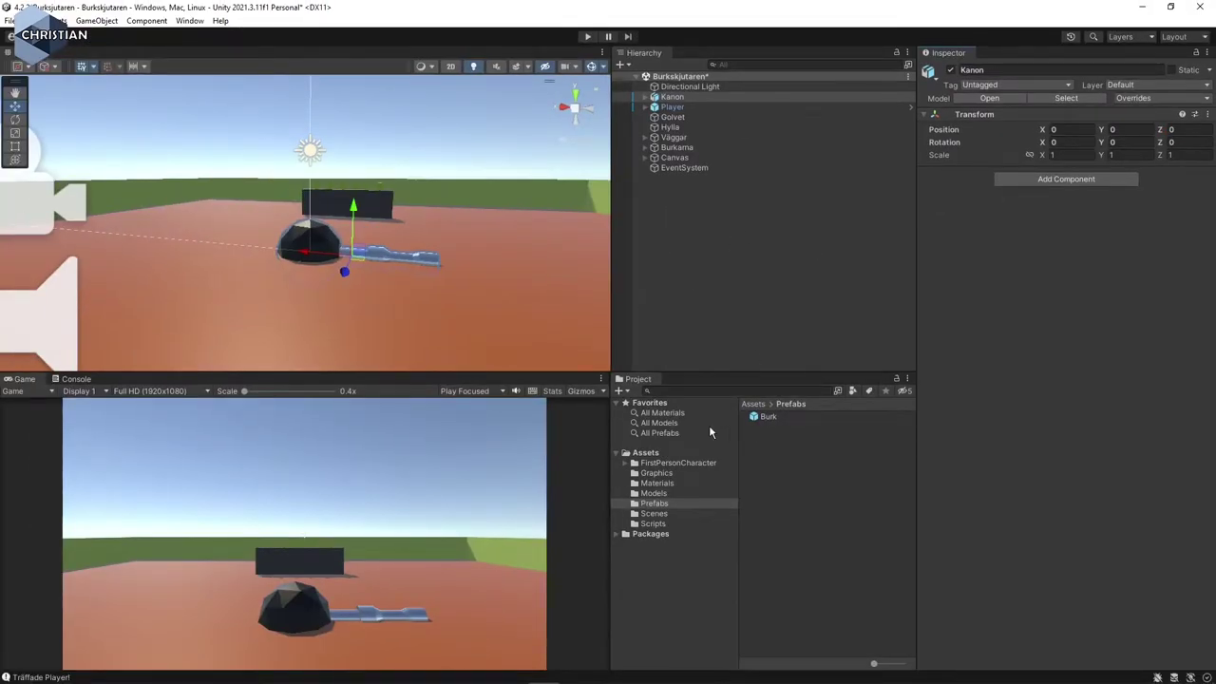
- Save Kanon as an original prefab in Assets/Prefabs and place a second copy, Kanon (1), in the scene
left_click(675, 100)
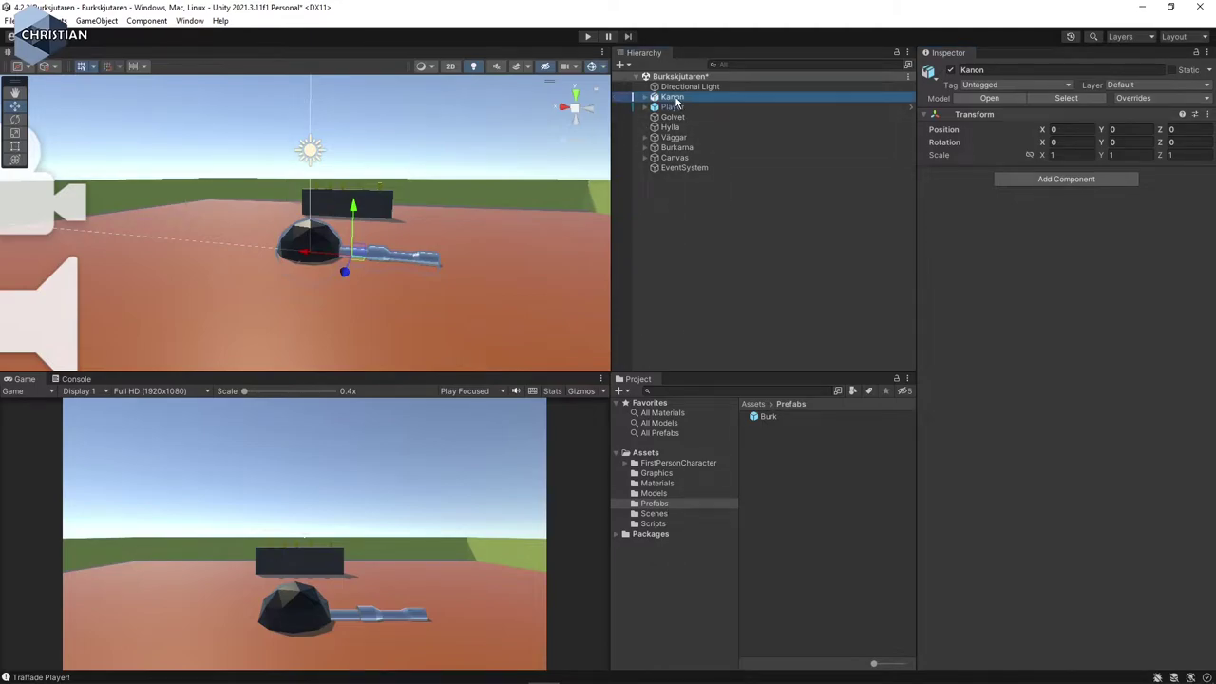
left_click_drag(676, 99, 792, 489)
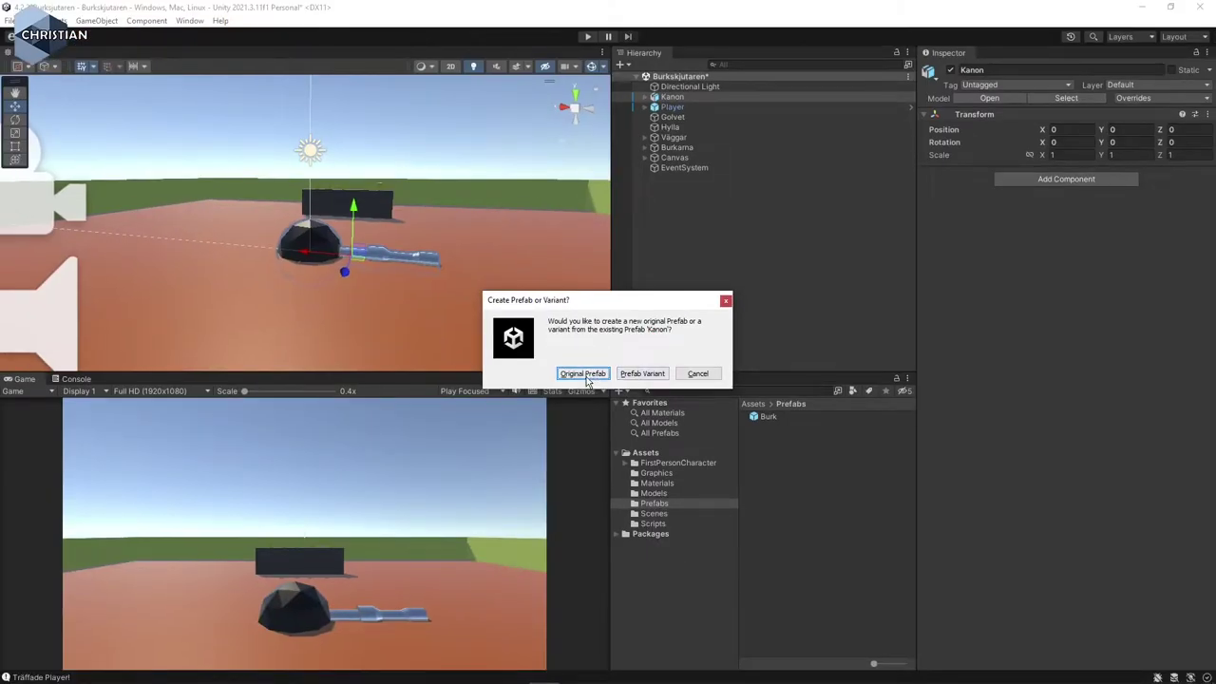
left_click(584, 373)
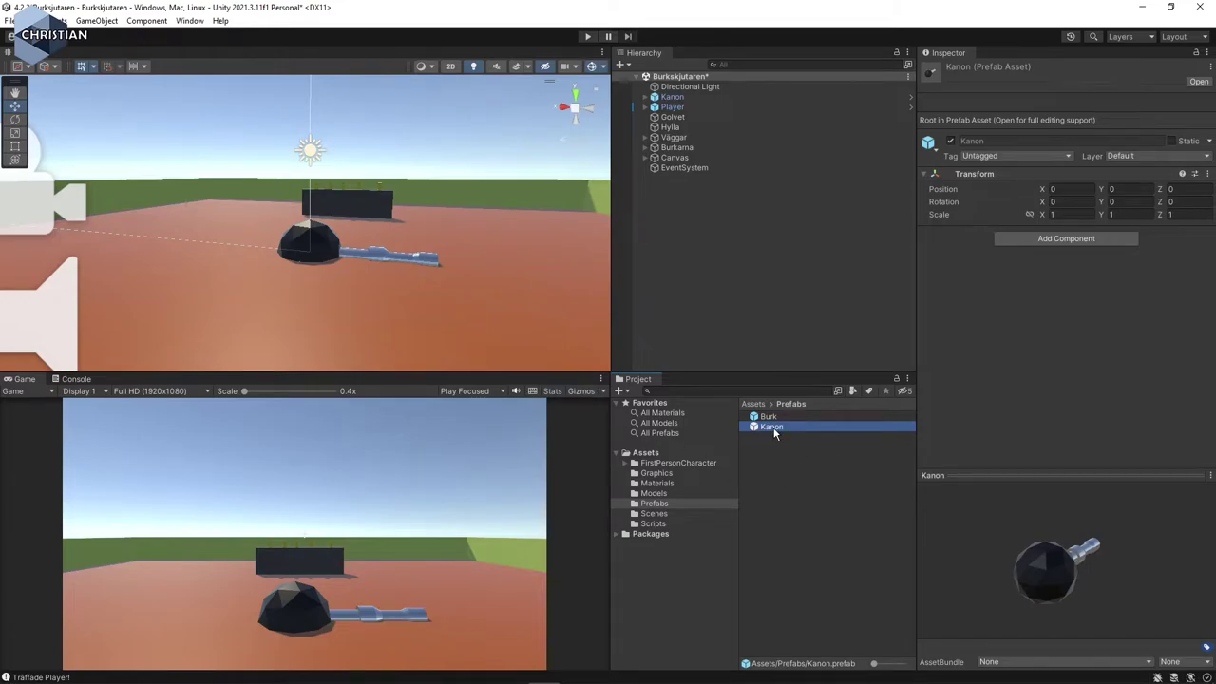
left_click_drag(774, 433, 462, 240)
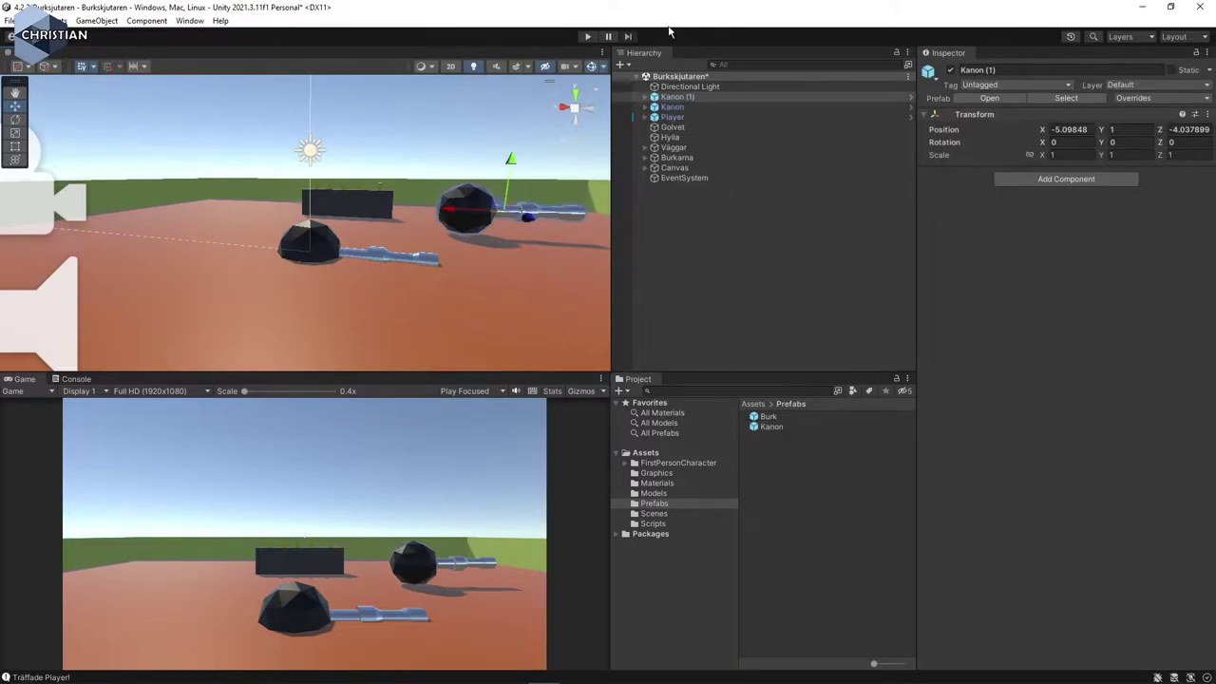
left_click(773, 428)
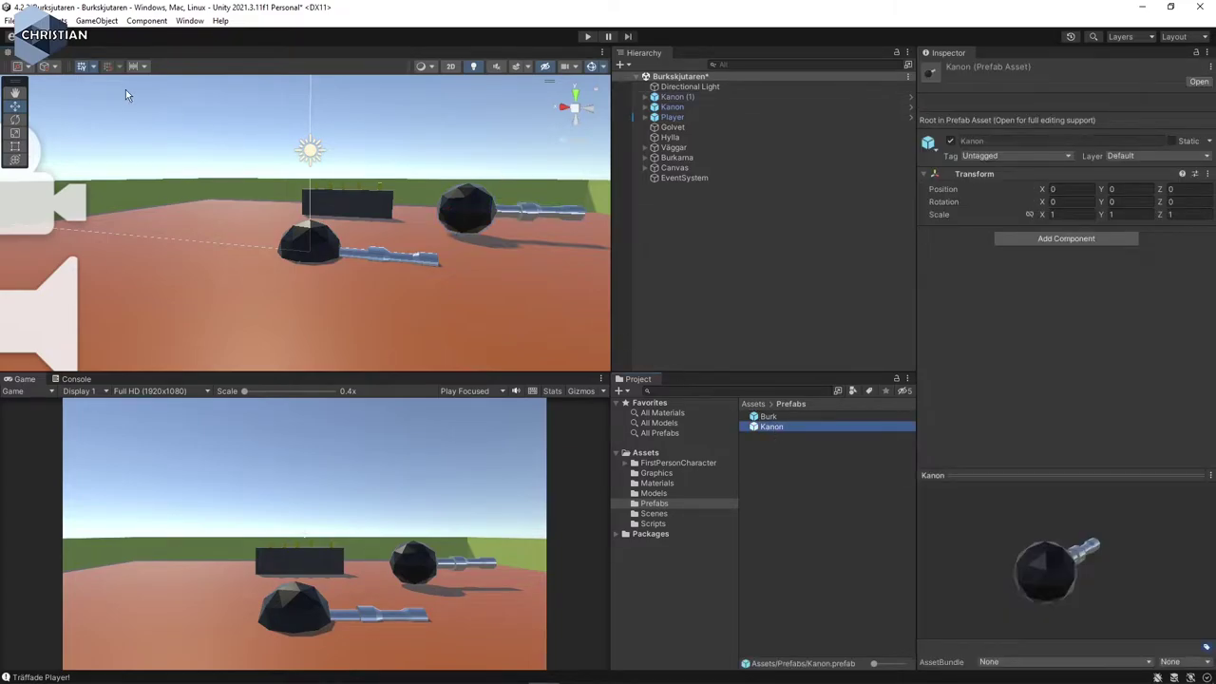
- Export the Kanon prefab with its dependencies as Cannon.unitypackage to the Skrivbord desktop folder
left_click(57, 20)
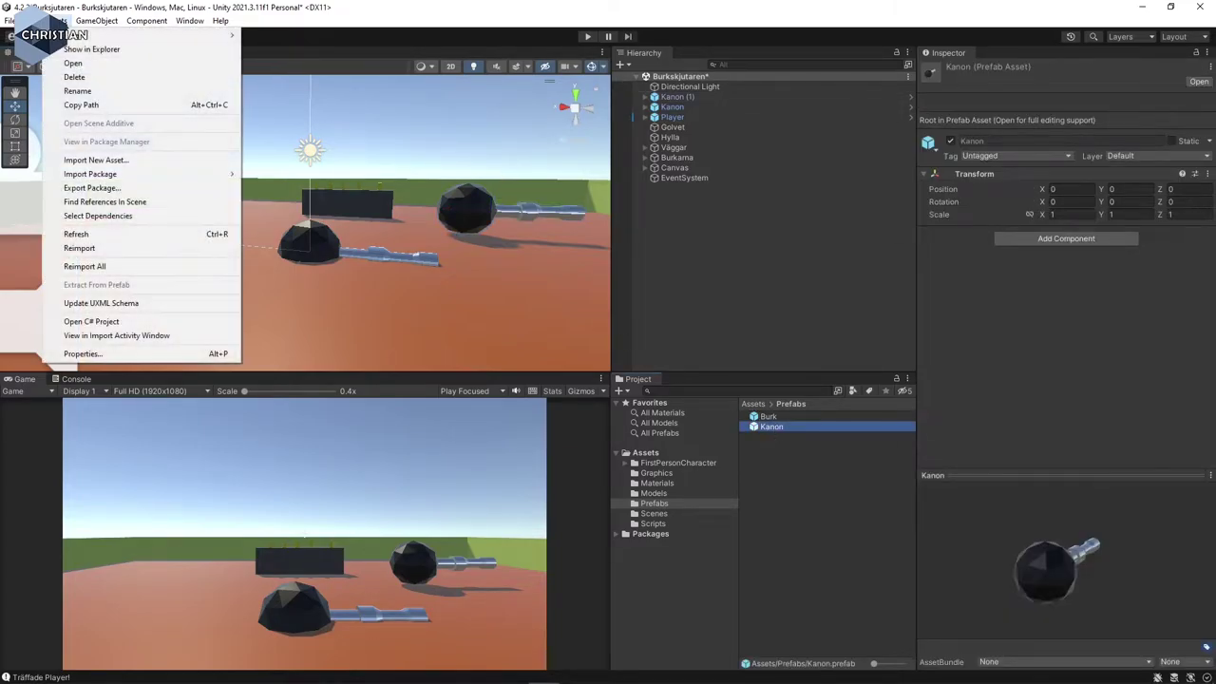
left_click(115, 189)
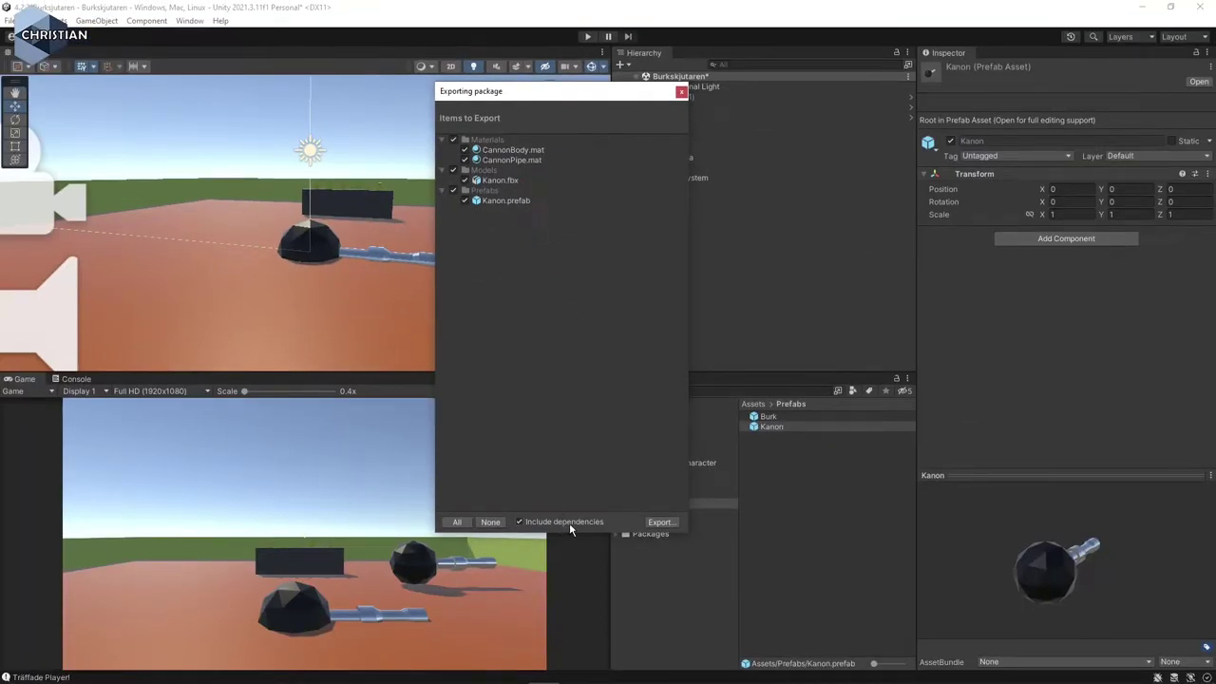
left_click_drag(619, 535, 611, 344)
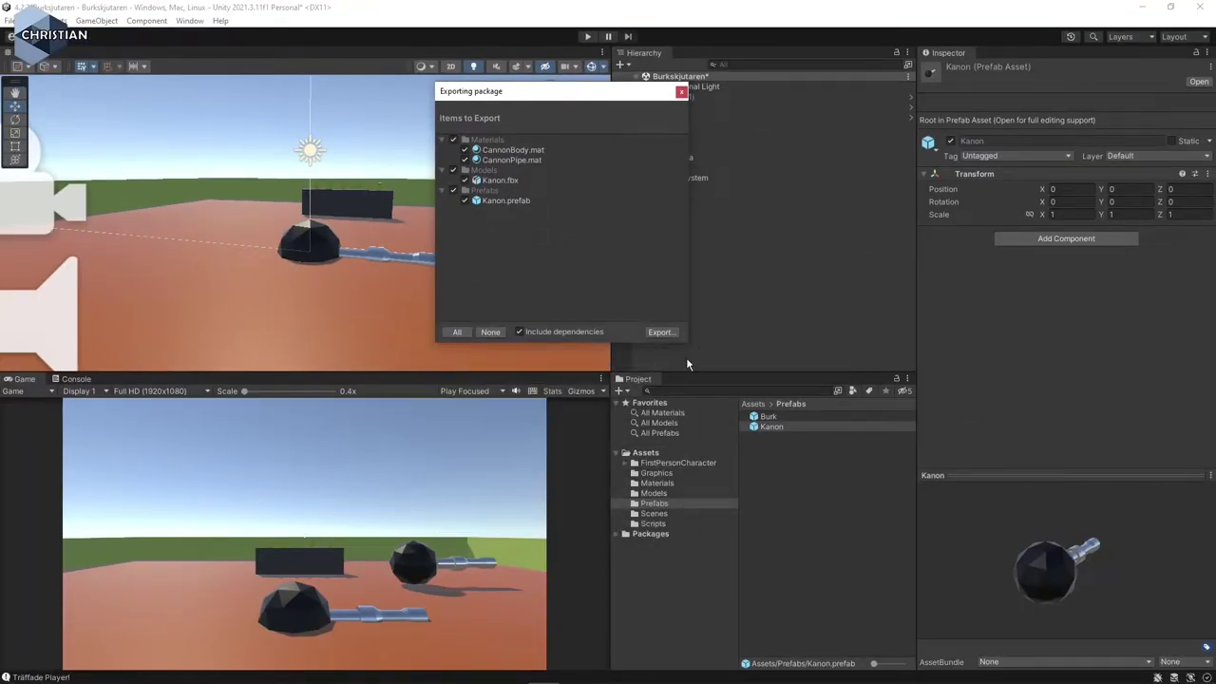
left_click(660, 332)
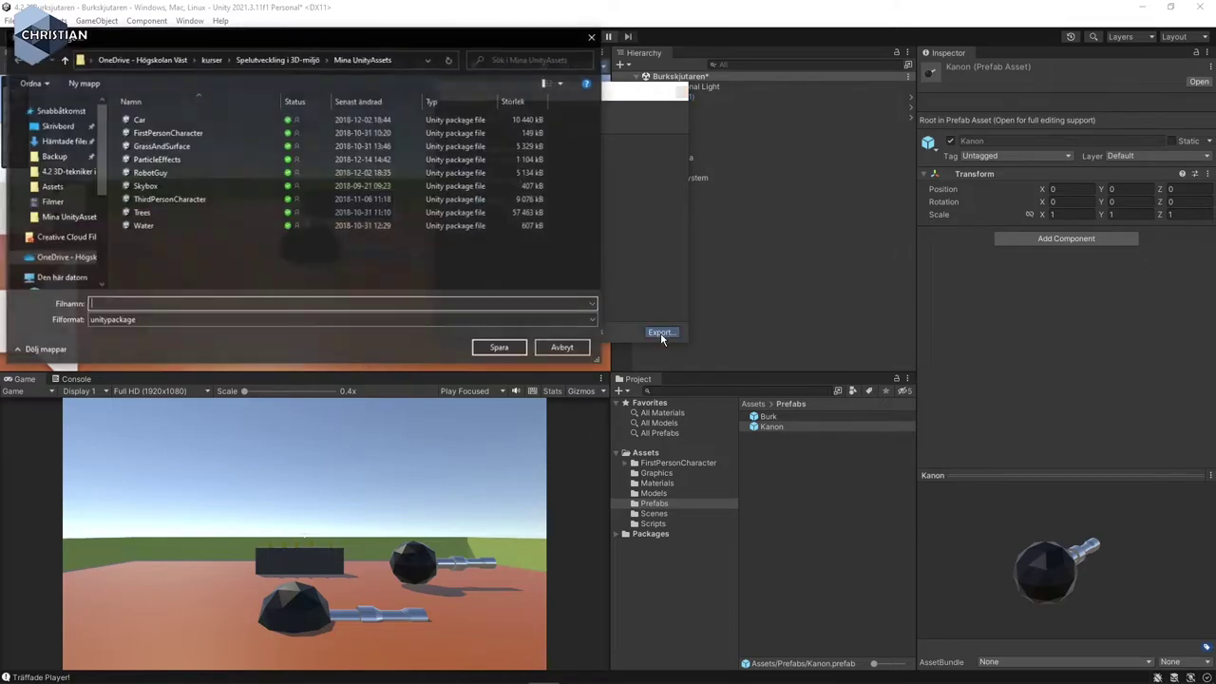
left_click(64, 126)
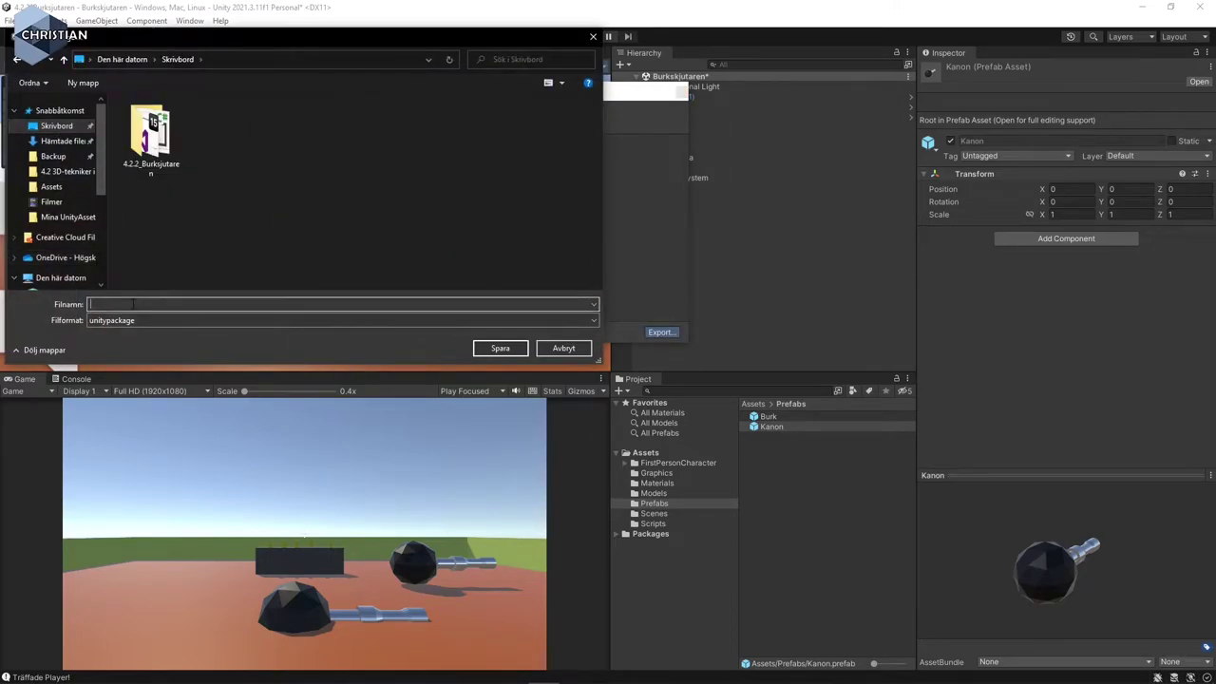
type("Can")
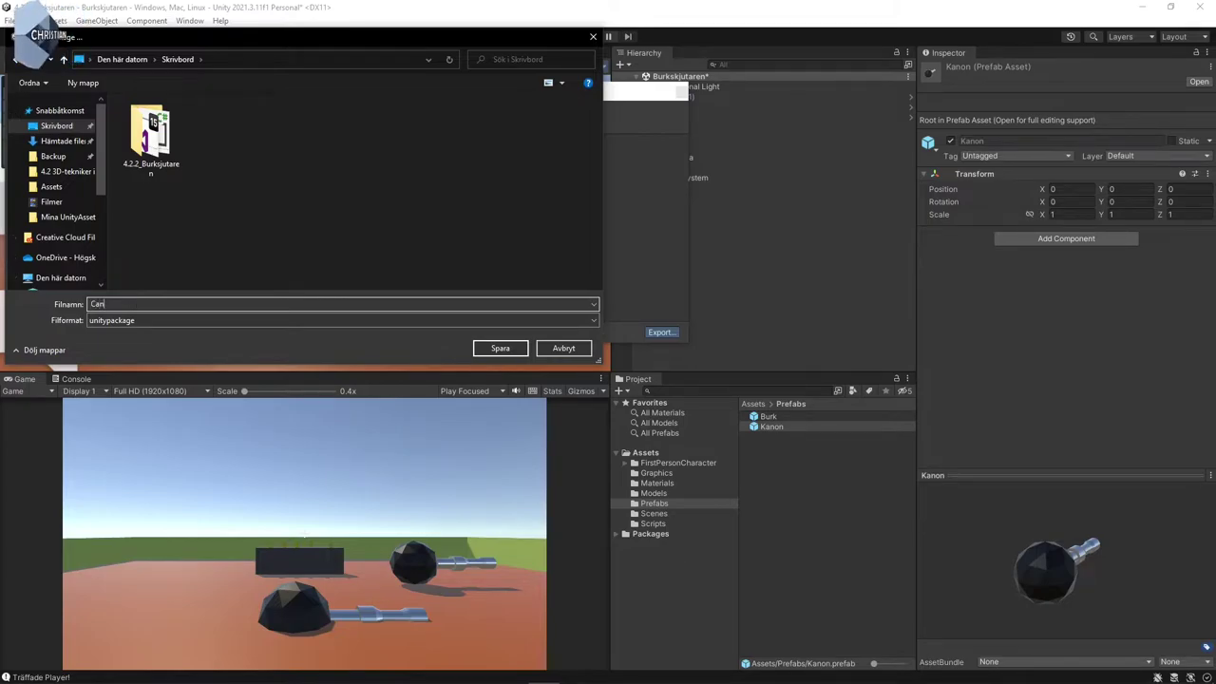
type("non")
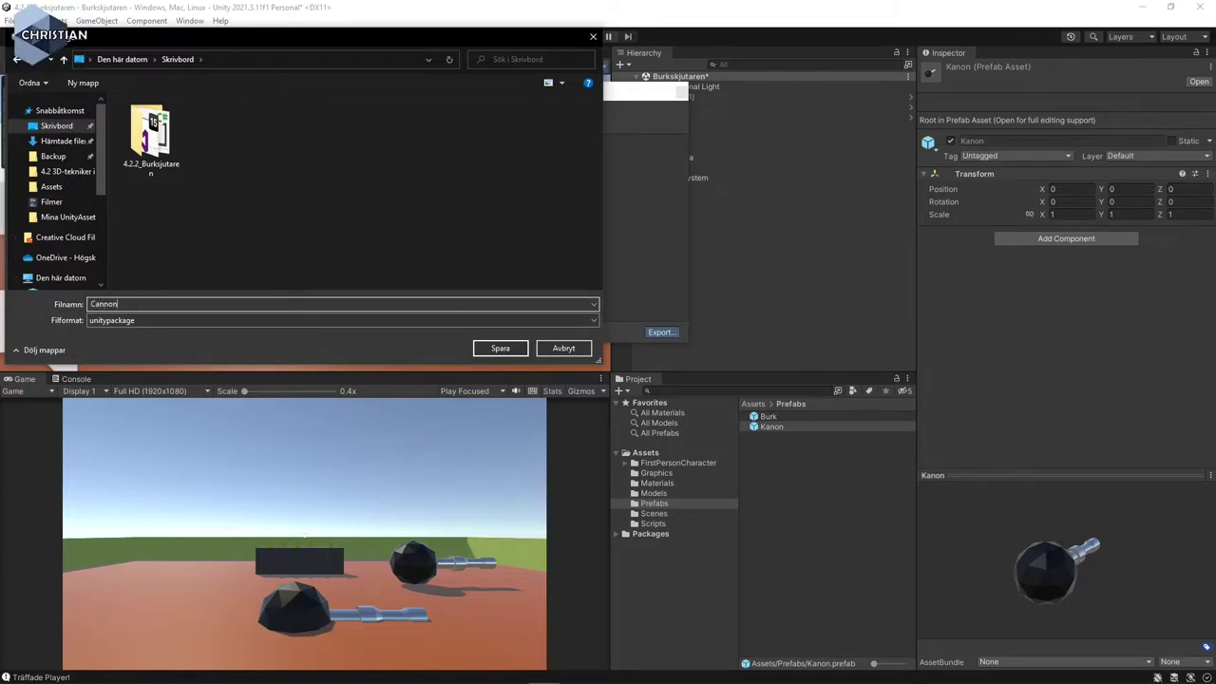
left_click(501, 348)
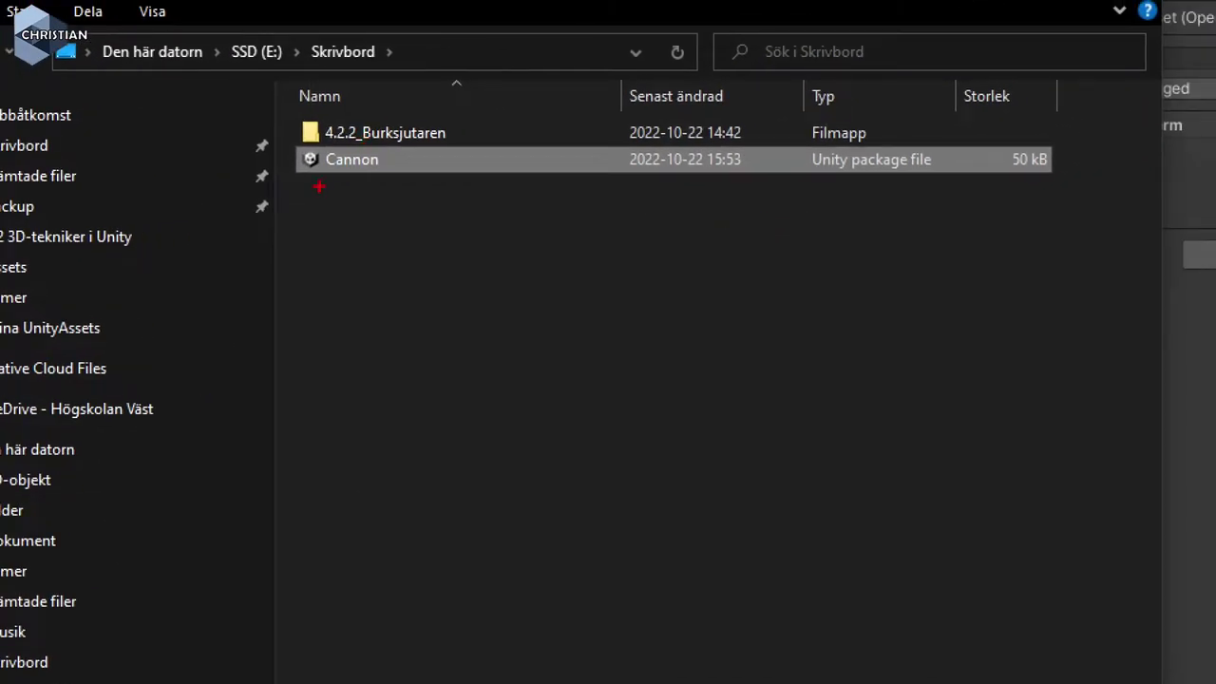
- Check the 50 kB Cannon package on the desktop, then switch back to the Unity editor
left_click_drag(315, 173, 406, 170)
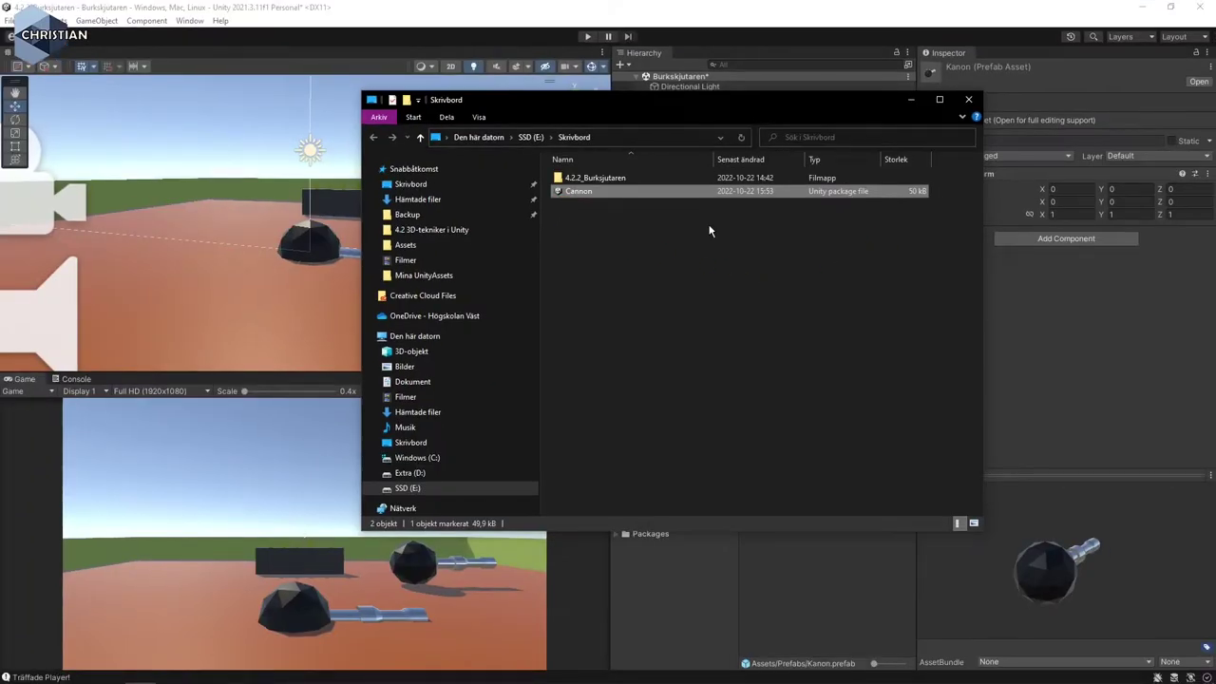
left_click(748, 25)
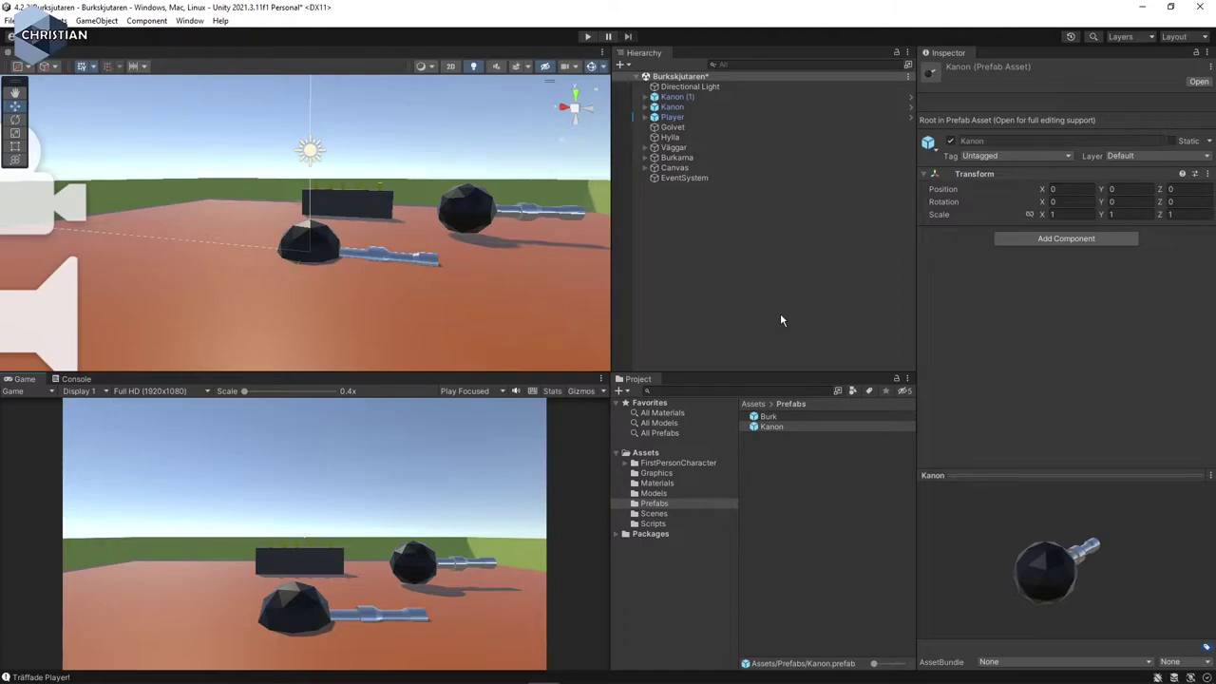
- Save the Burkskjutaren scene with Ctrl+S and close the Unity editor
left_click(780, 320)
key("ctrl+s")
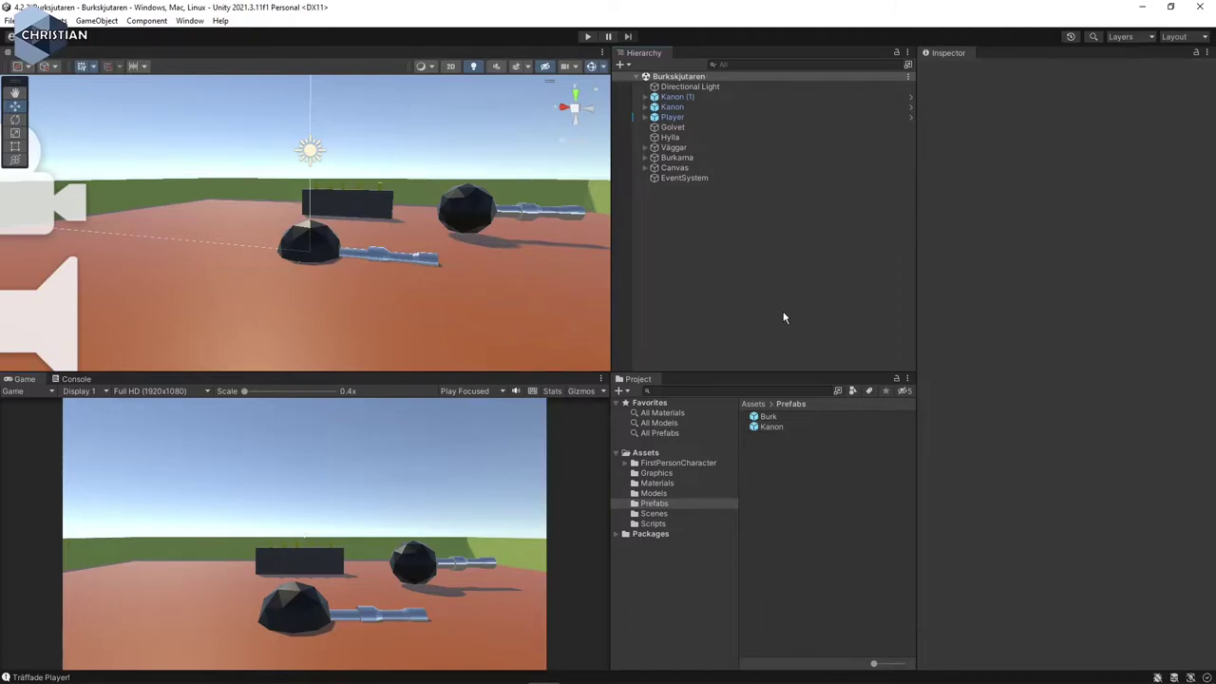
left_click(1203, 16)
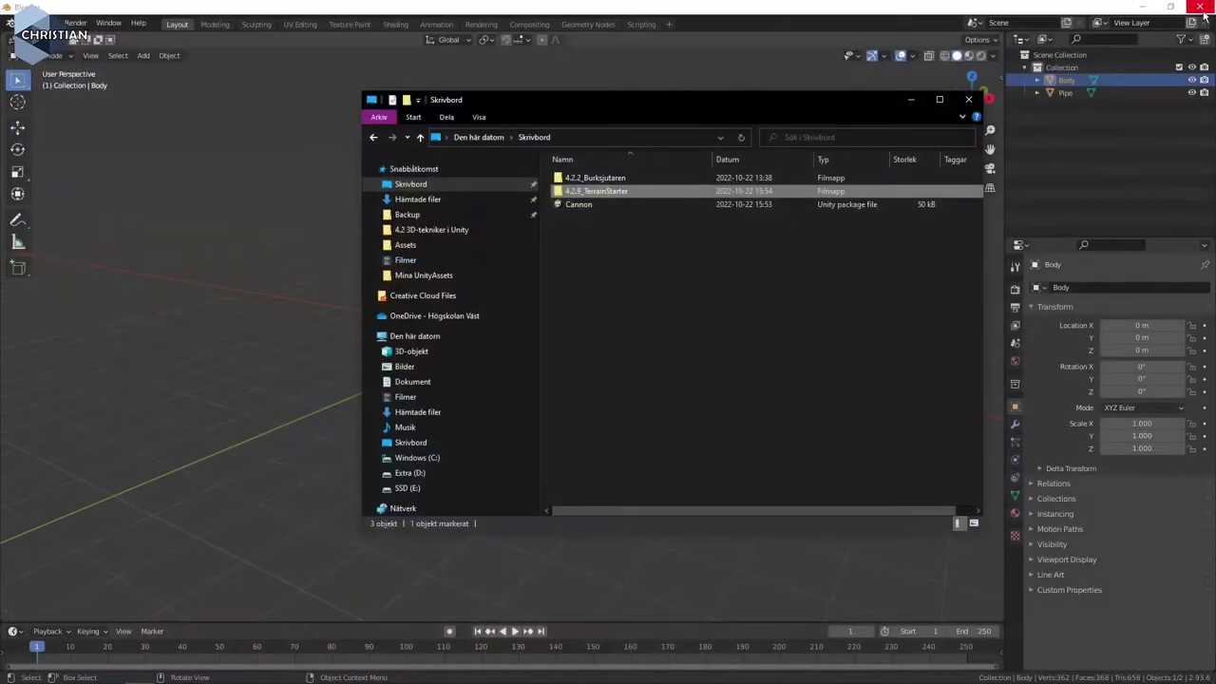
- Close Blender and Krita without saving, then close Visual Studio and the browser
left_click(1198, 8)
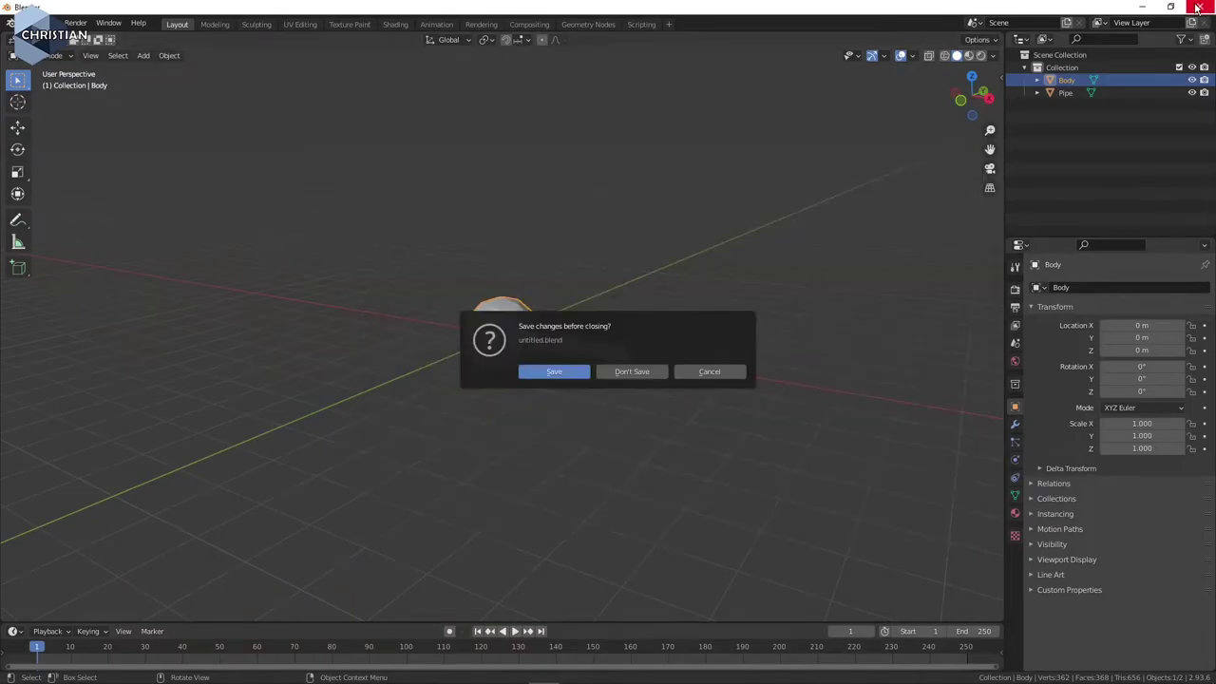
left_click(632, 370)
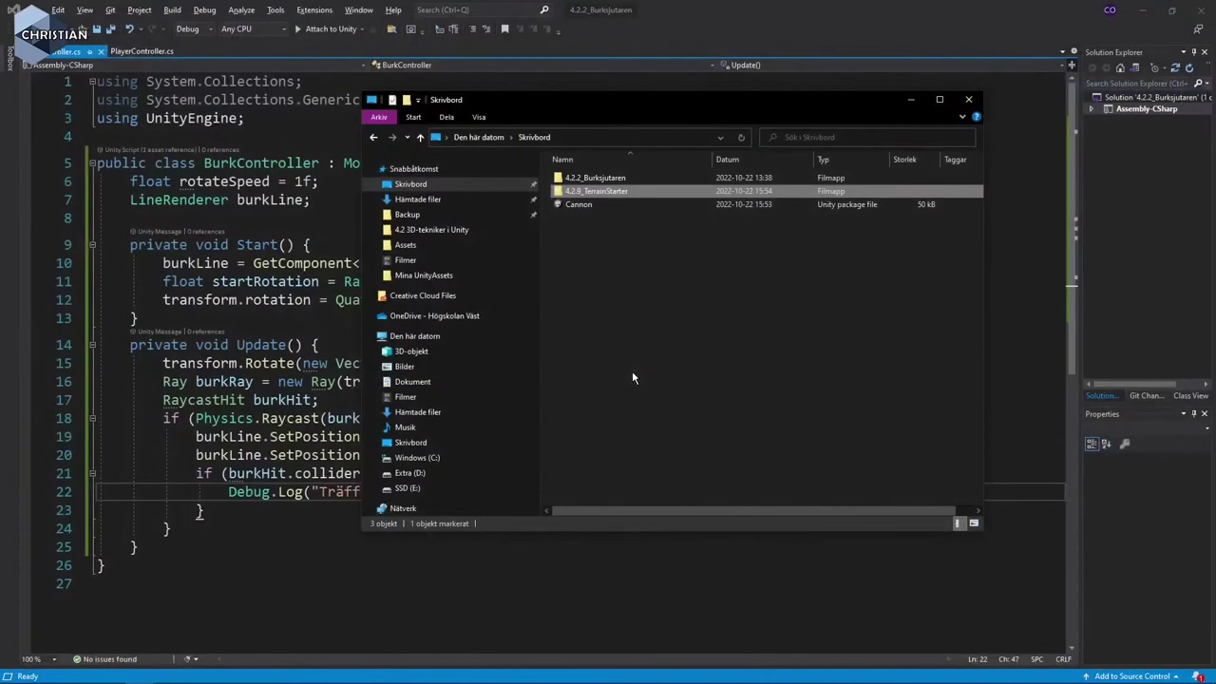
left_click(1201, 10)
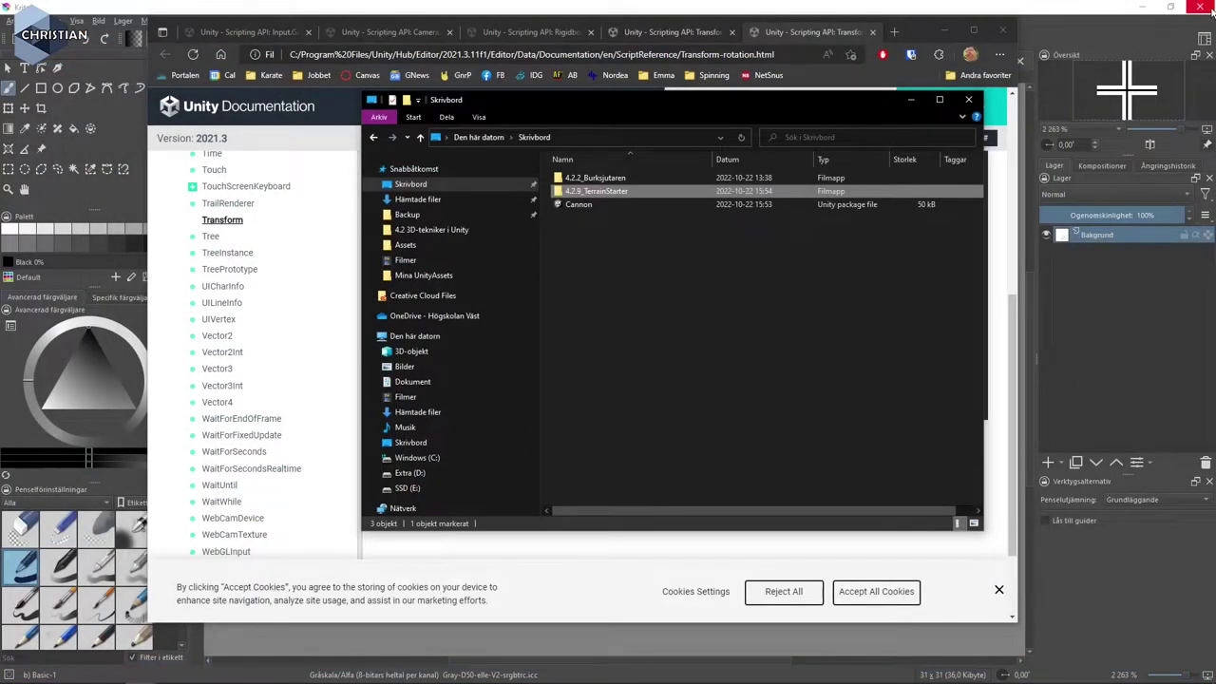
left_click(1199, 7)
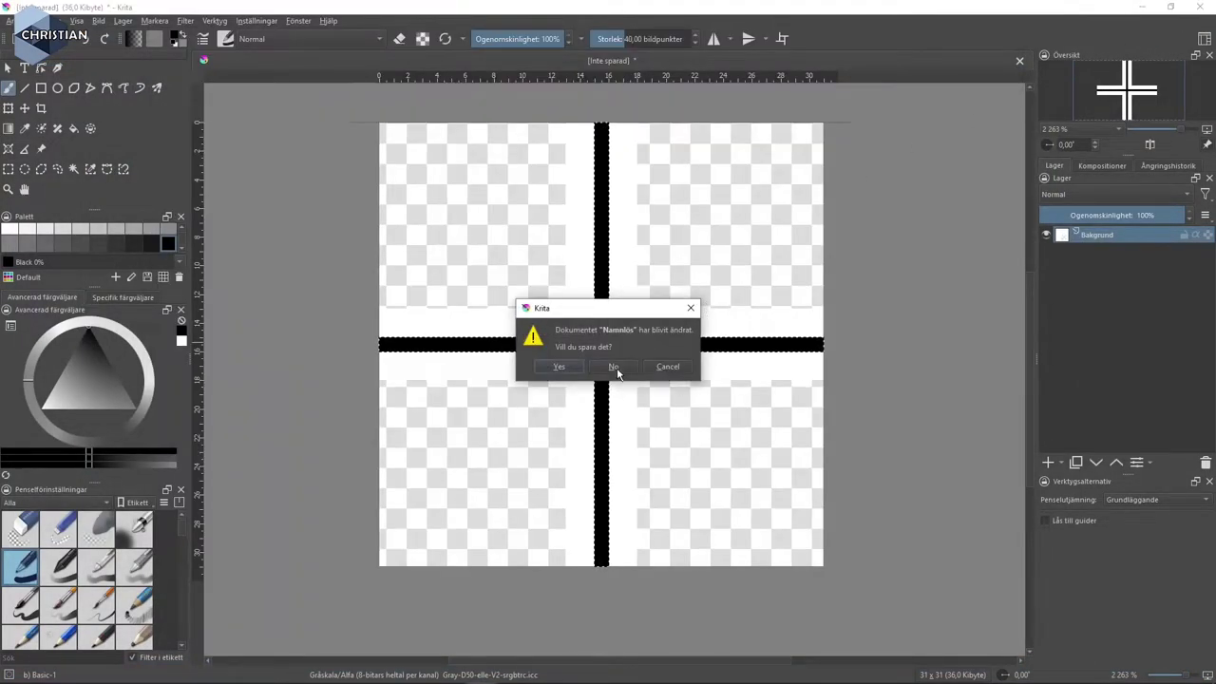
left_click(615, 368)
left_click(999, 29)
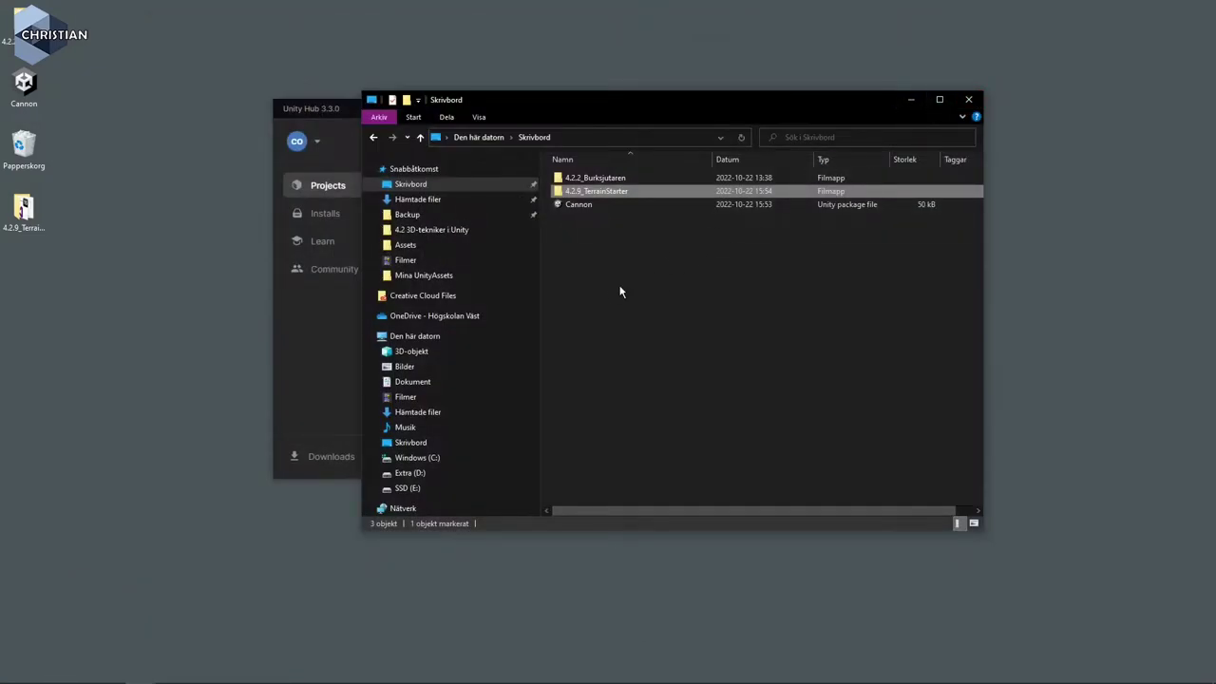
left_click(620, 291)
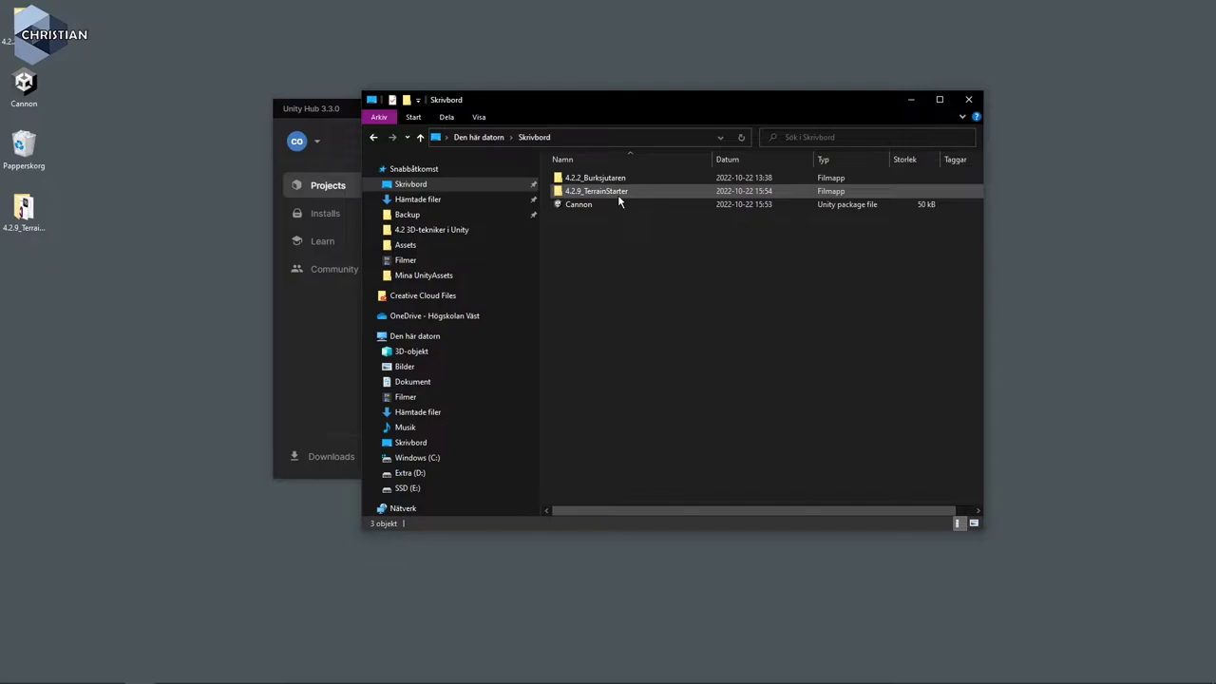
- Open the 4.2.9_TerrainStarter project from the Skrivbord folder through Unity Hub
left_click(314, 392)
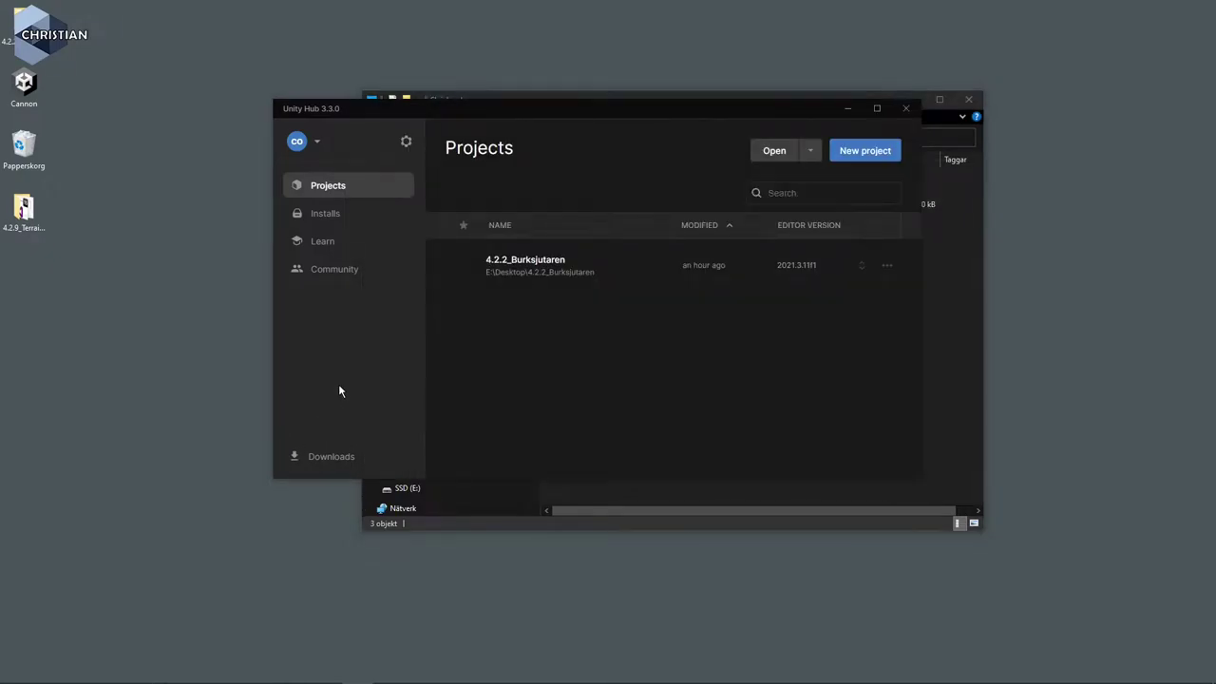
left_click(774, 151)
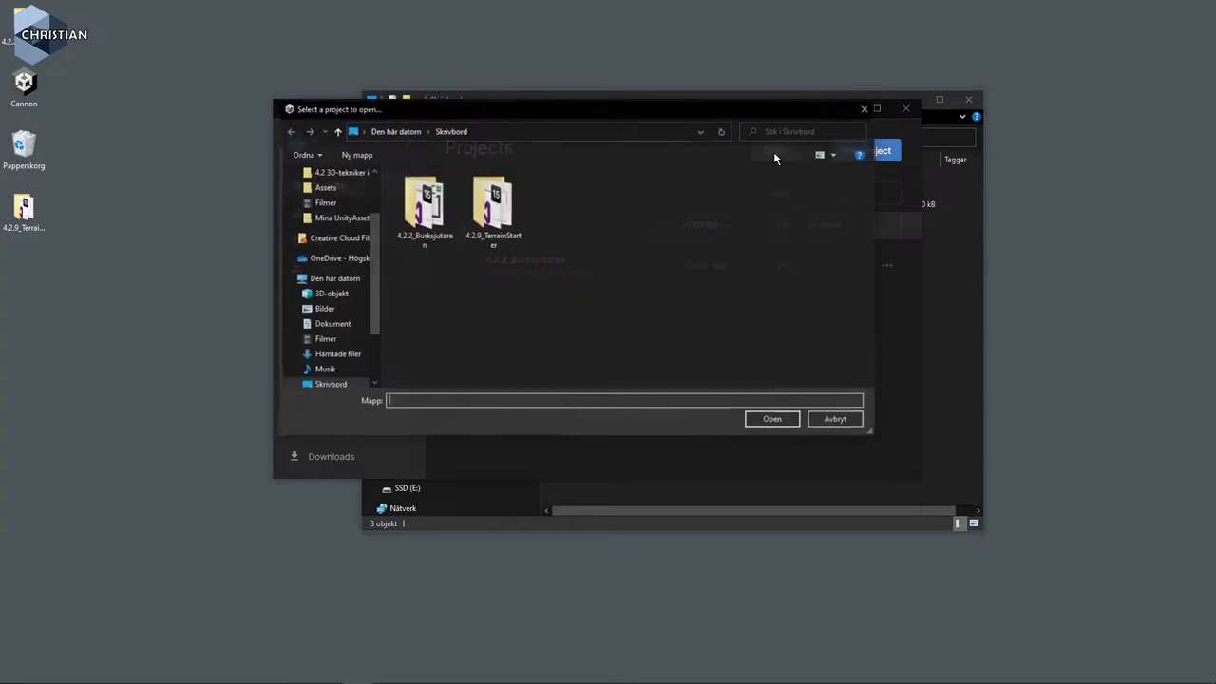
double_click(503, 215)
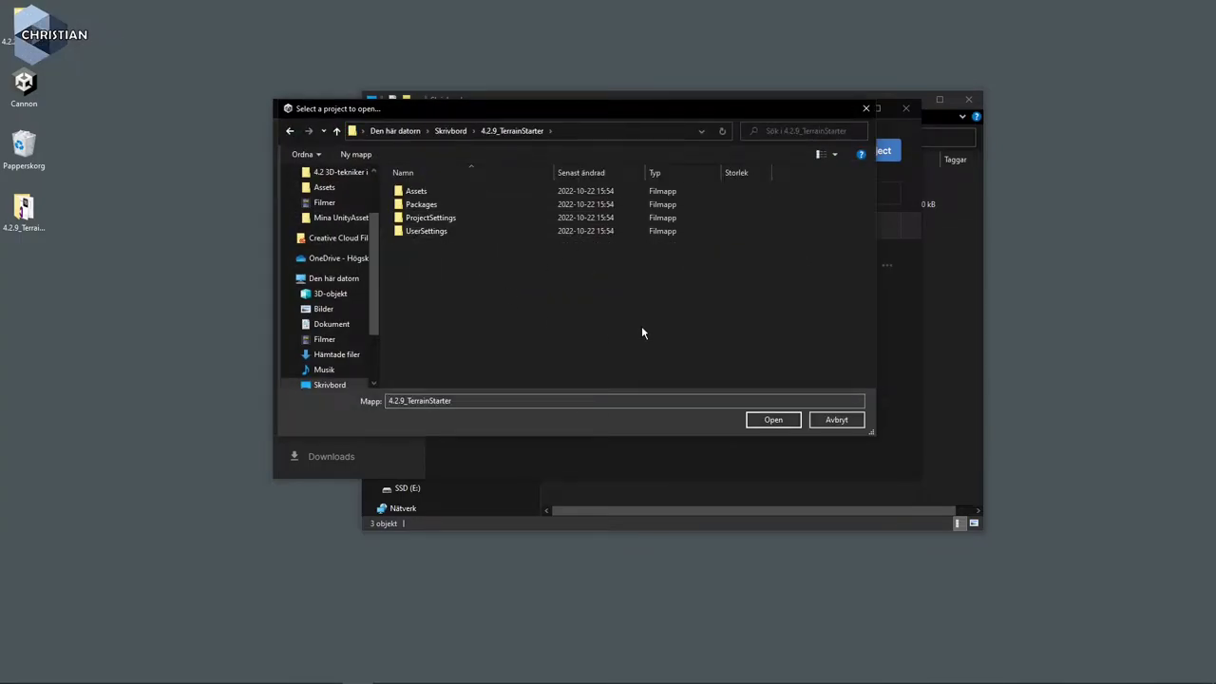
left_click(773, 420)
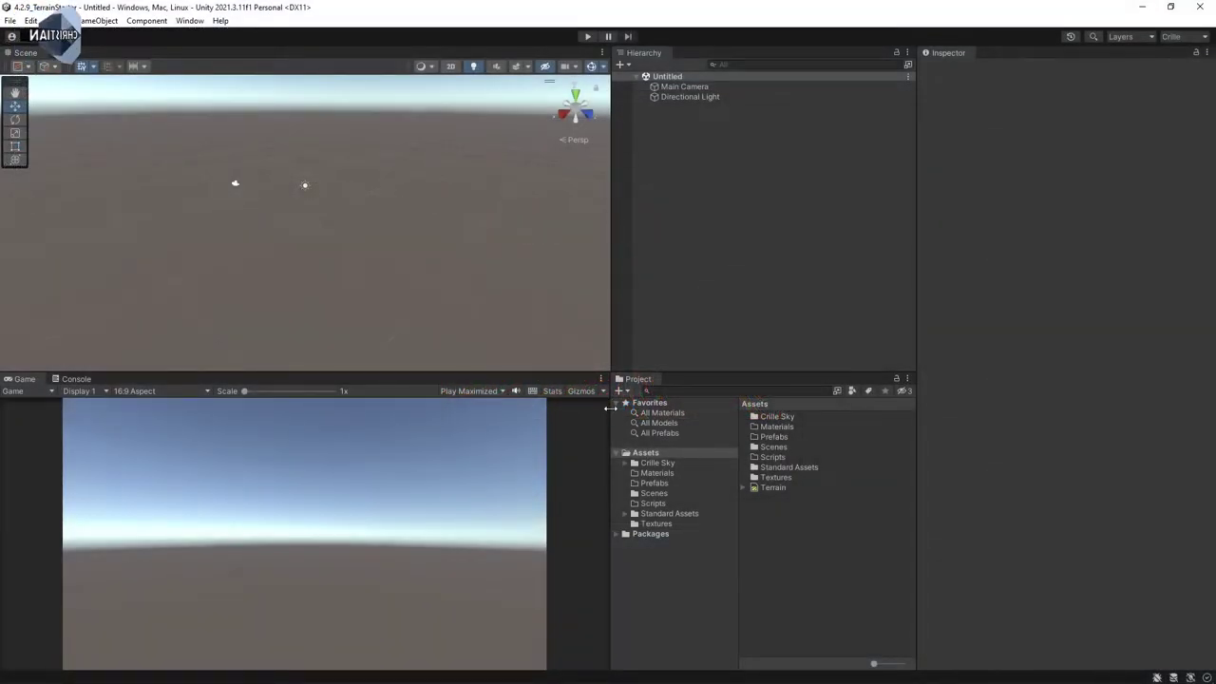
- Open the StartingPoint scene from Assets/Scenes
left_click(674, 493)
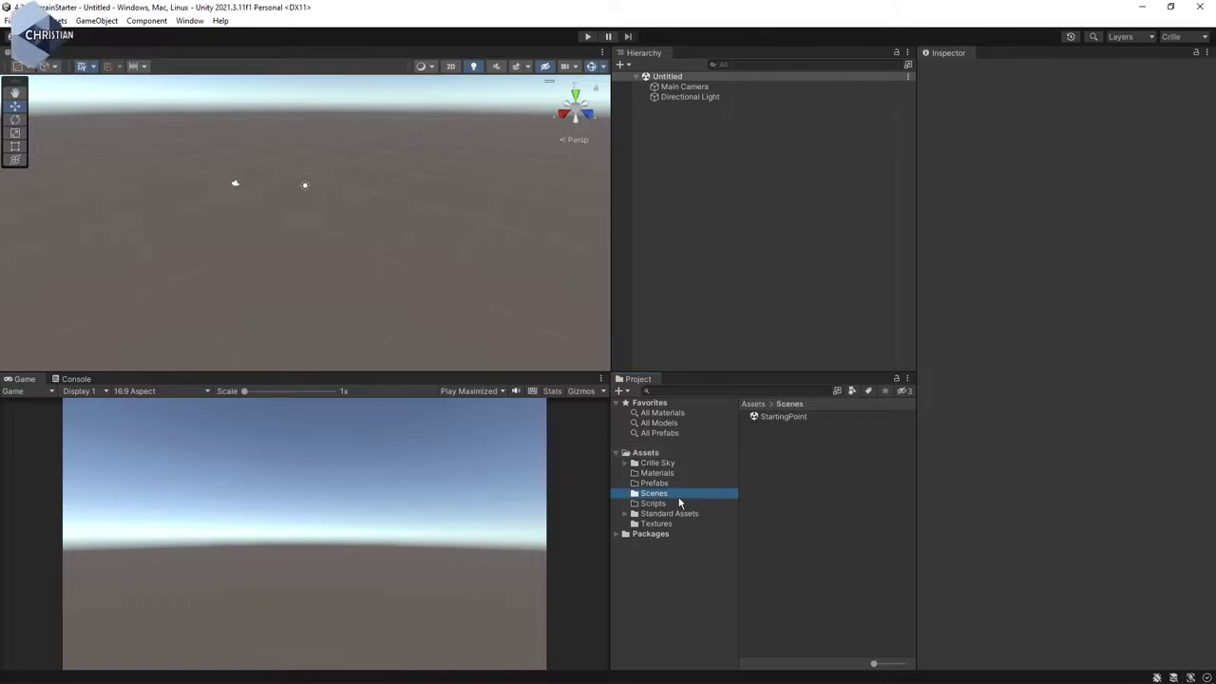
double_click(783, 417)
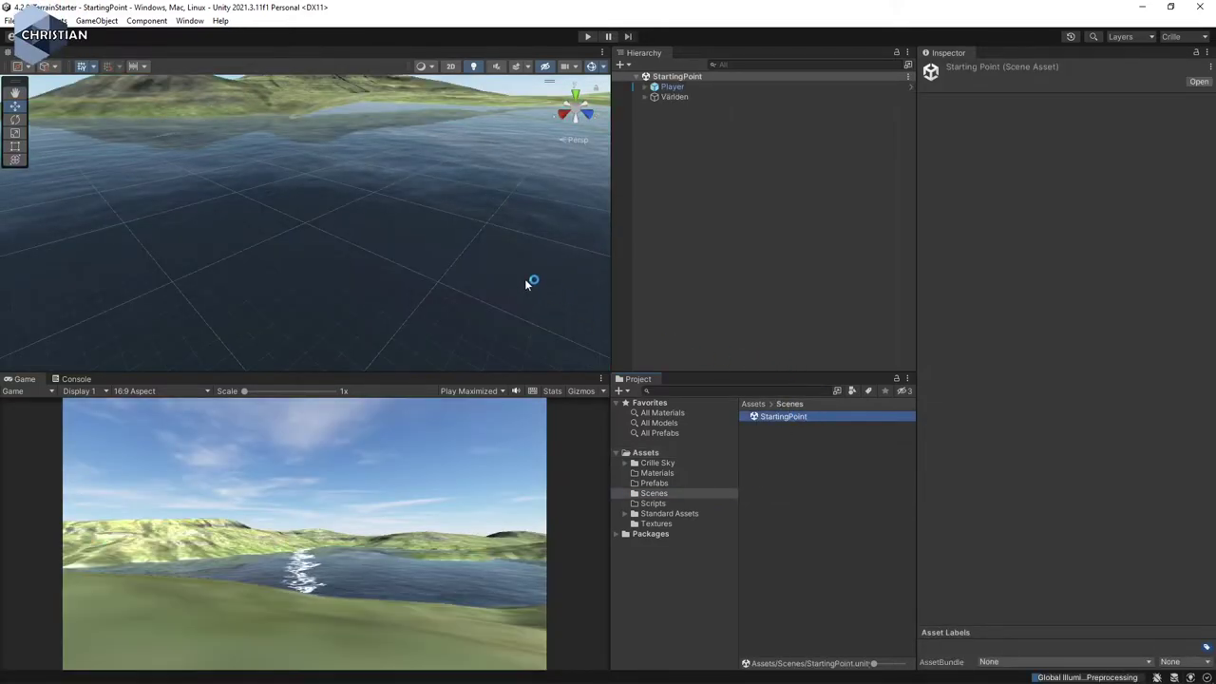
scroll(399, 225, "up", 5)
scroll(384, 258, "down", 5)
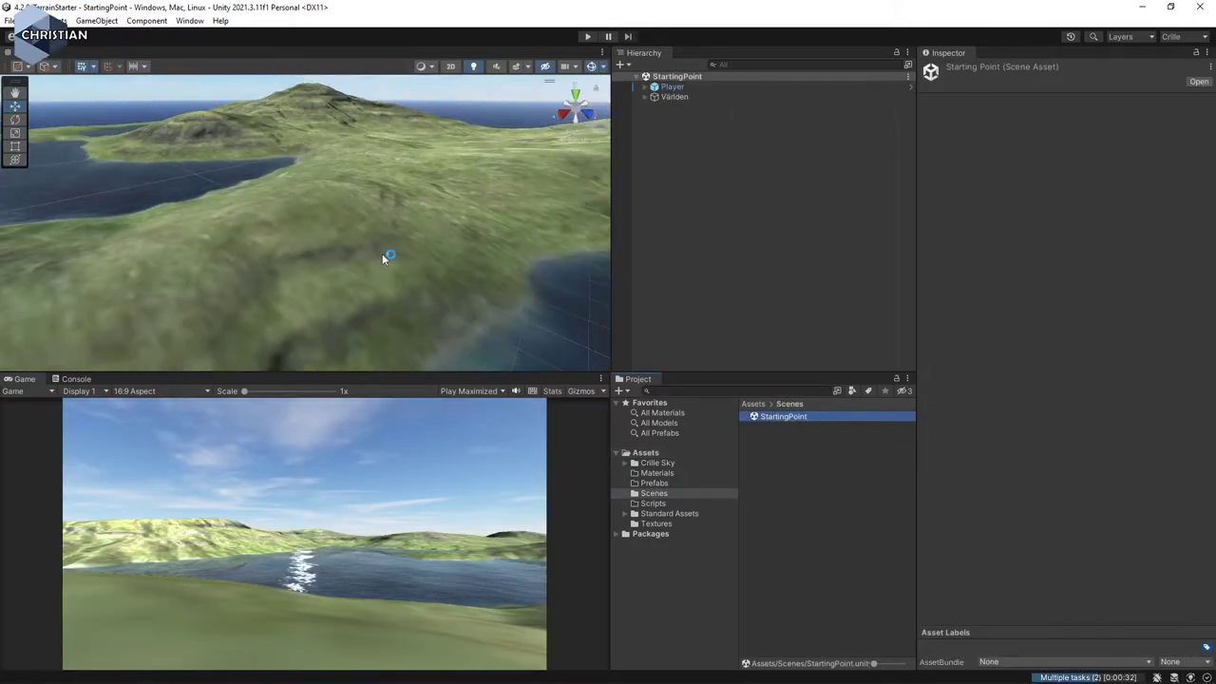
scroll(390, 261, "down", 3)
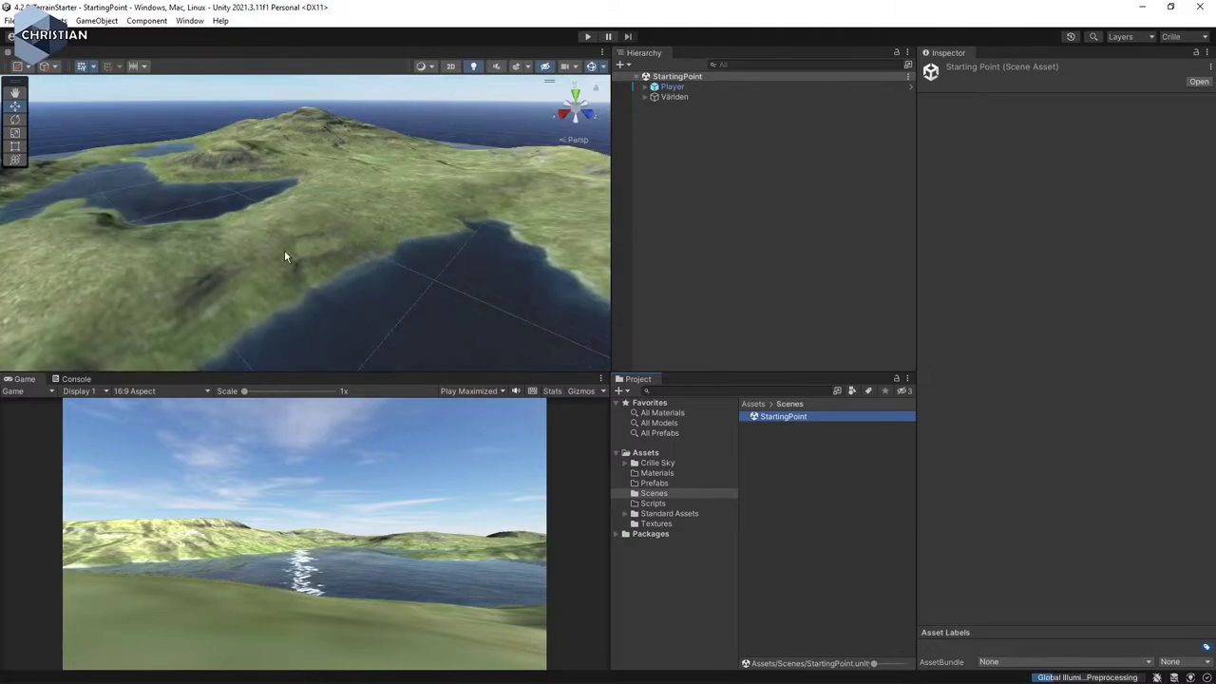
- Frame the whole terrain island in the Scene view and check Världen's child objects
mouse_move(284, 255)
right_mouse_down()
mouse_move(409, 268)
mouse_move(306, 258)
mouse_move(241, 313)
right_mouse_up()
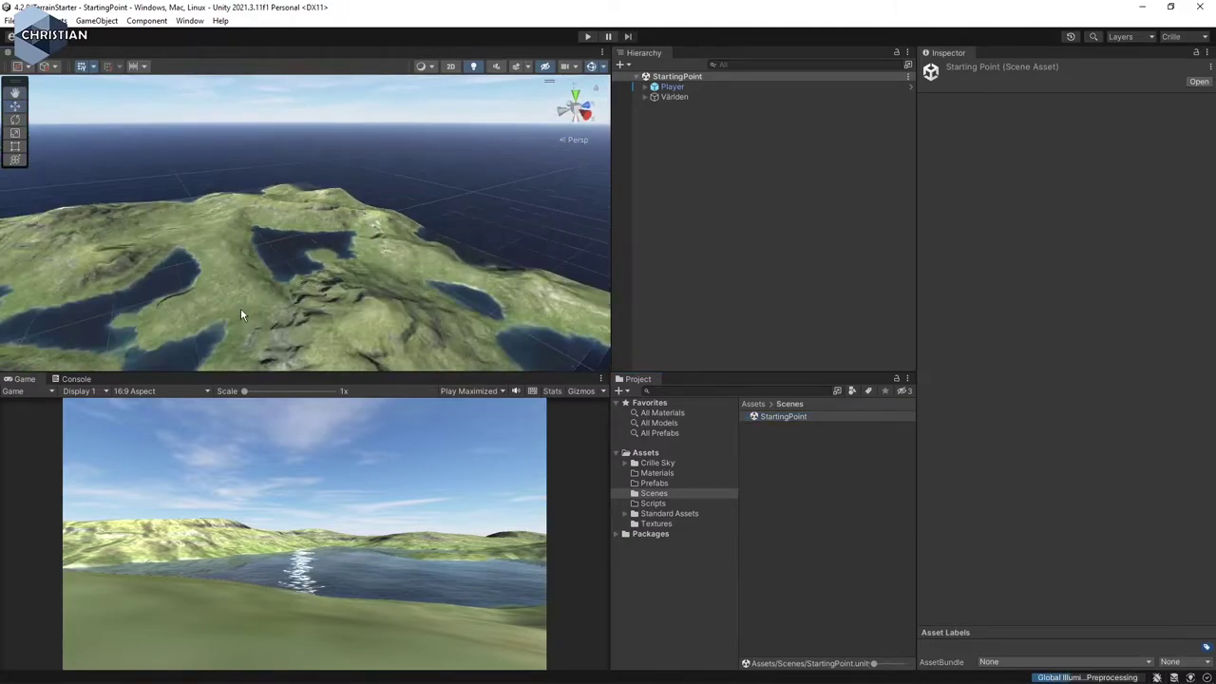
scroll(245, 302, "down", 2)
scroll(252, 291, "down", 2)
scroll(251, 287, "down", 2)
scroll(275, 277, "down", 2)
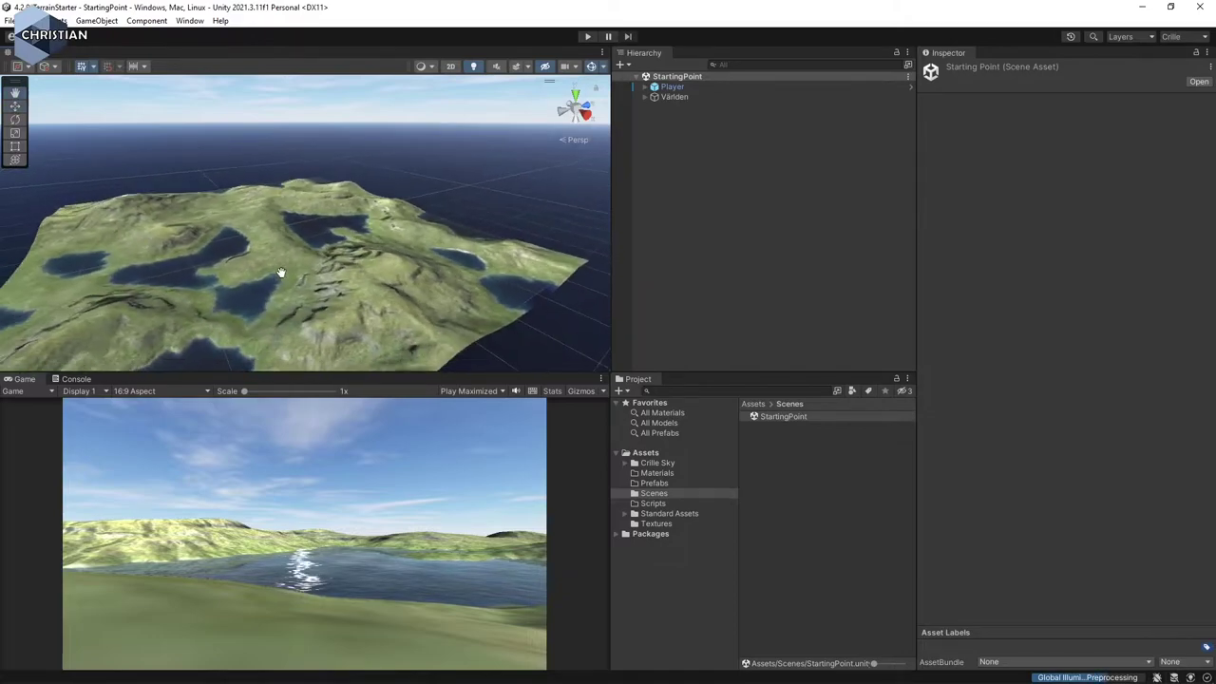
mouse_move(280, 272)
left_mouse_down()
mouse_move(320, 261)
mouse_move(300, 269)
left_mouse_up()
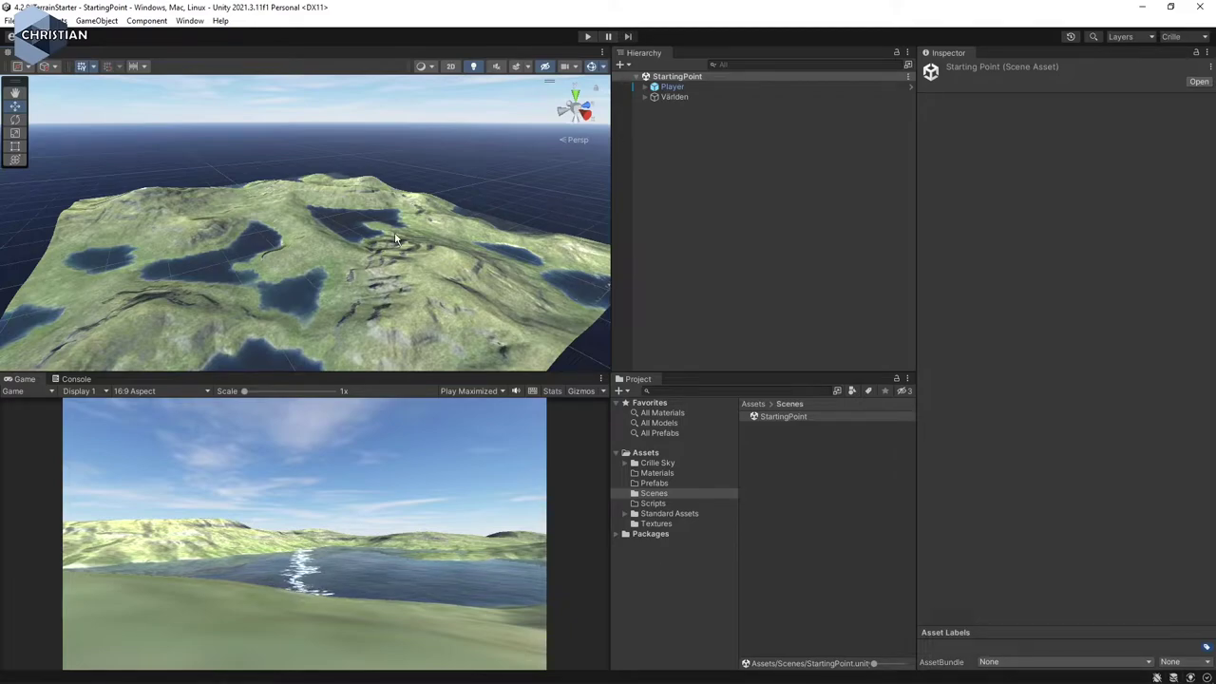
left_click(646, 97)
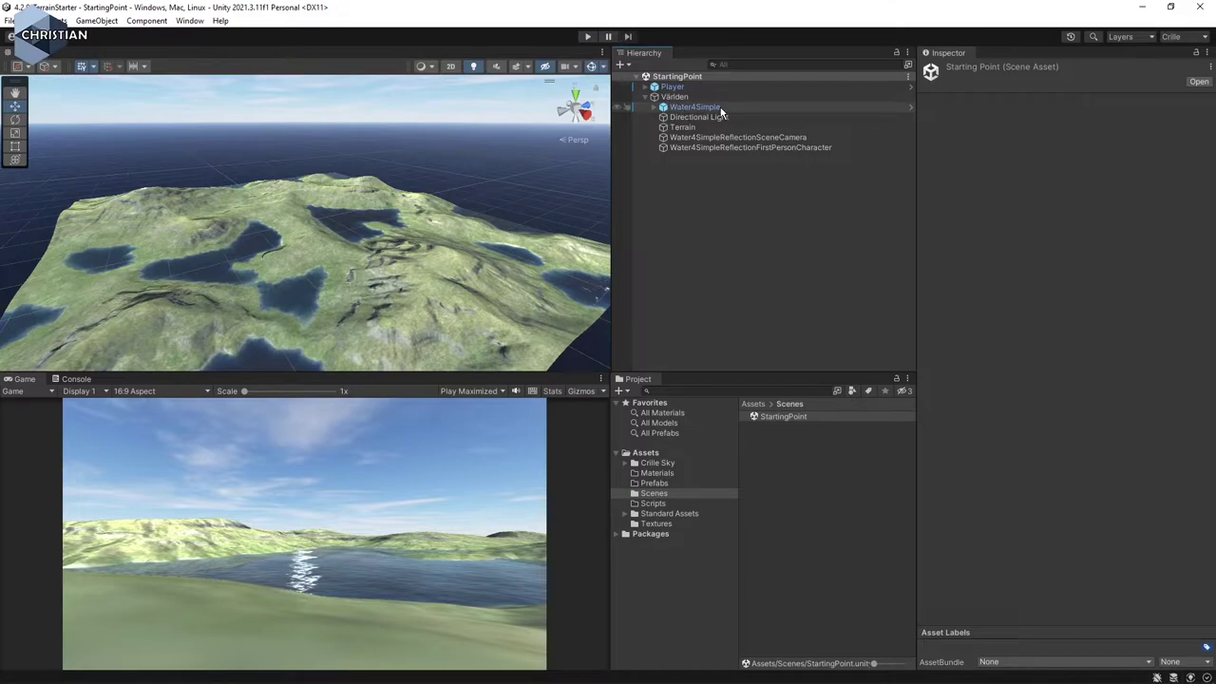
left_click(646, 97)
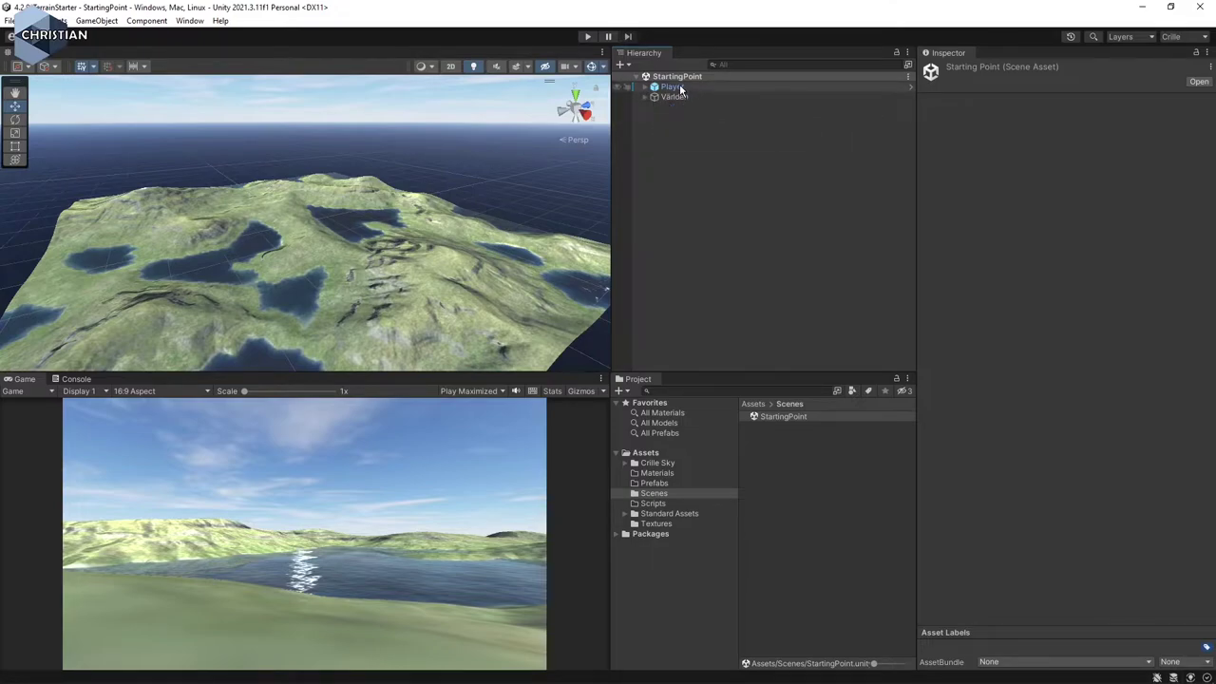
left_click(587, 36)
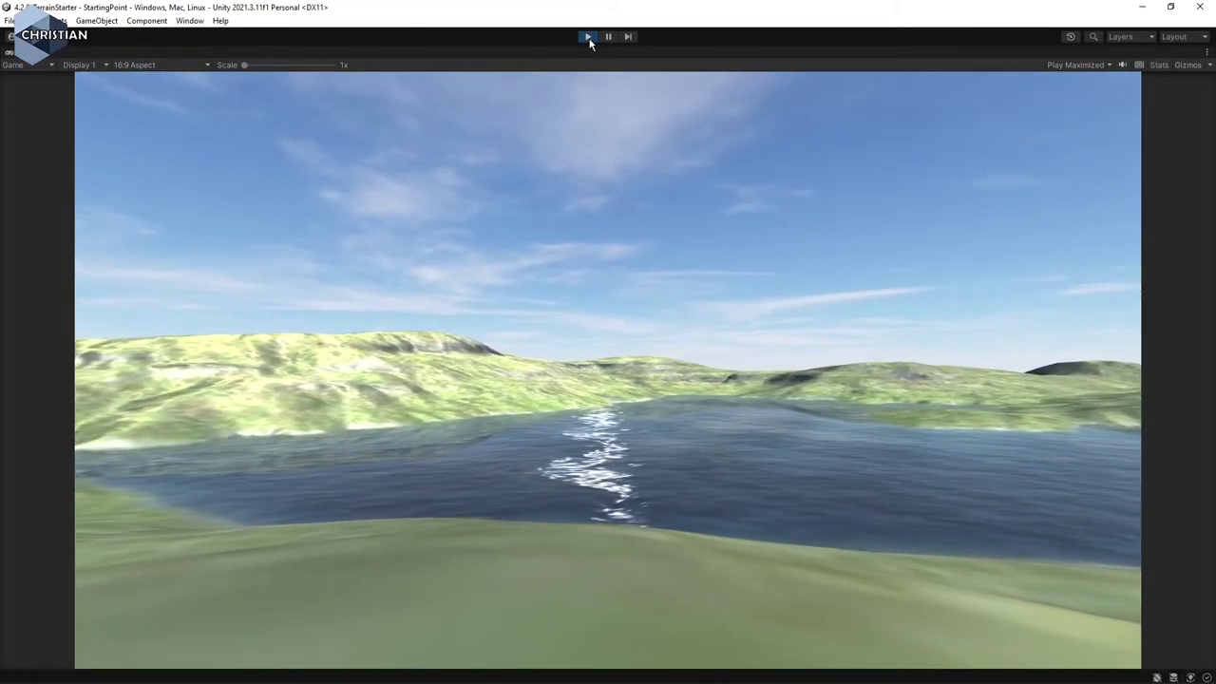
left_click(587, 36)
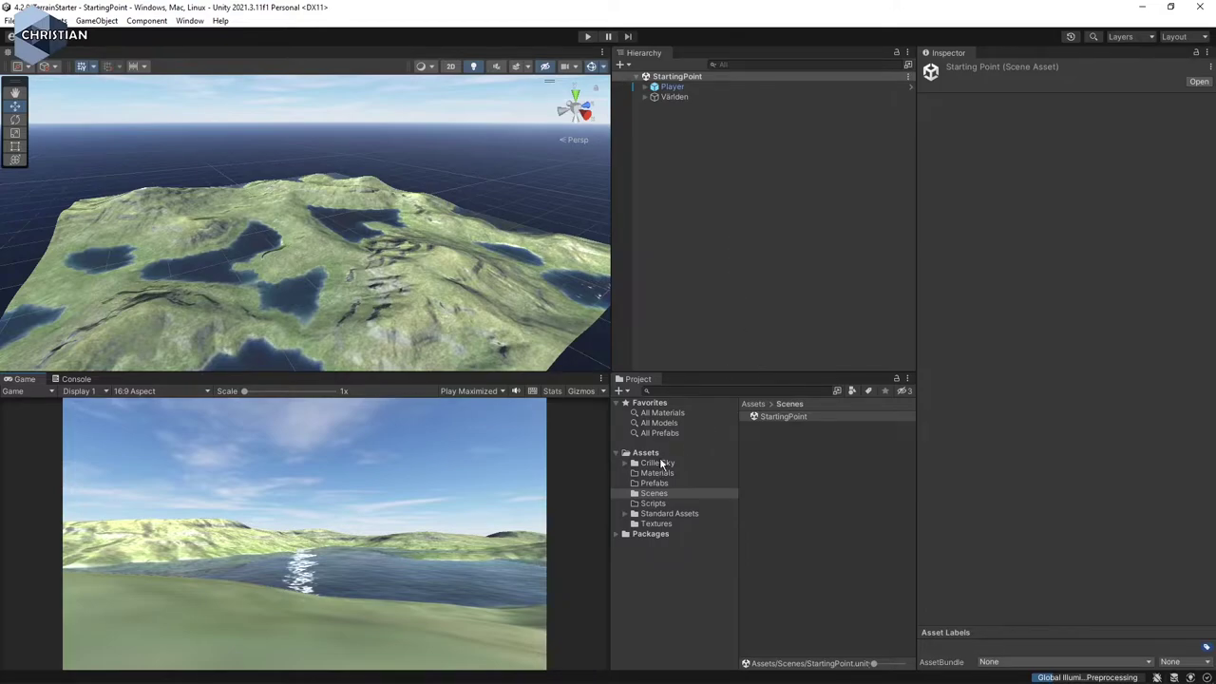
- Import every asset from the Cannon custom package into the project
left_click(57, 20)
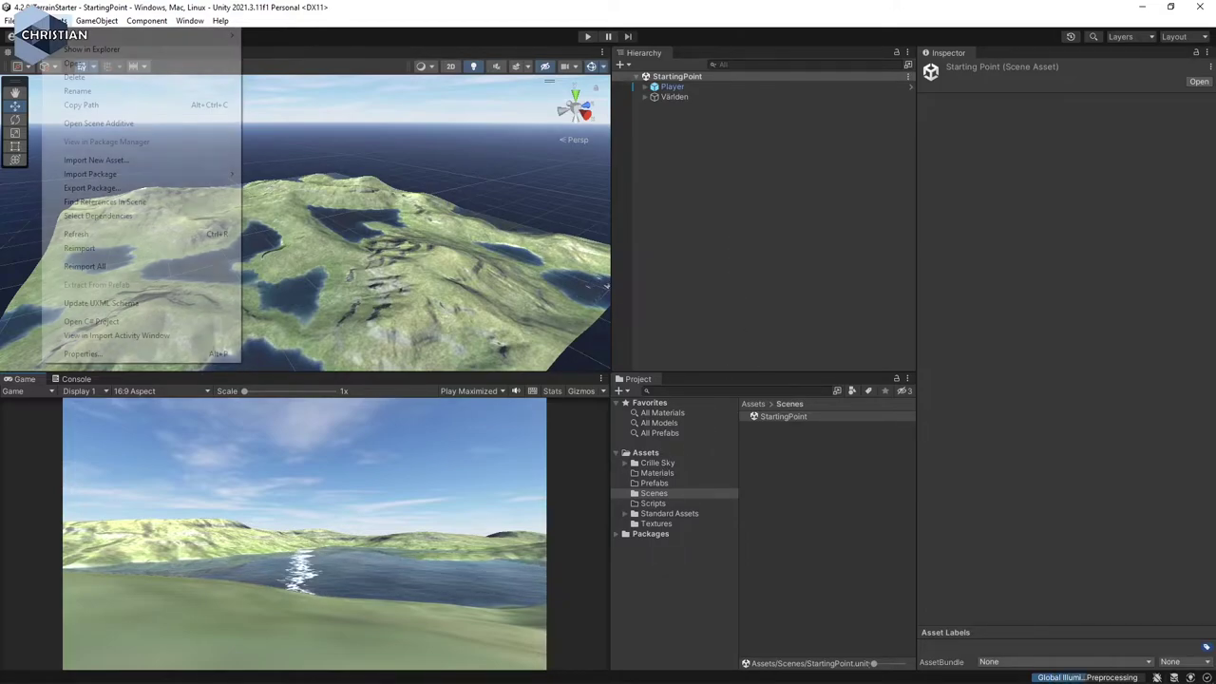
mouse_move(124, 180)
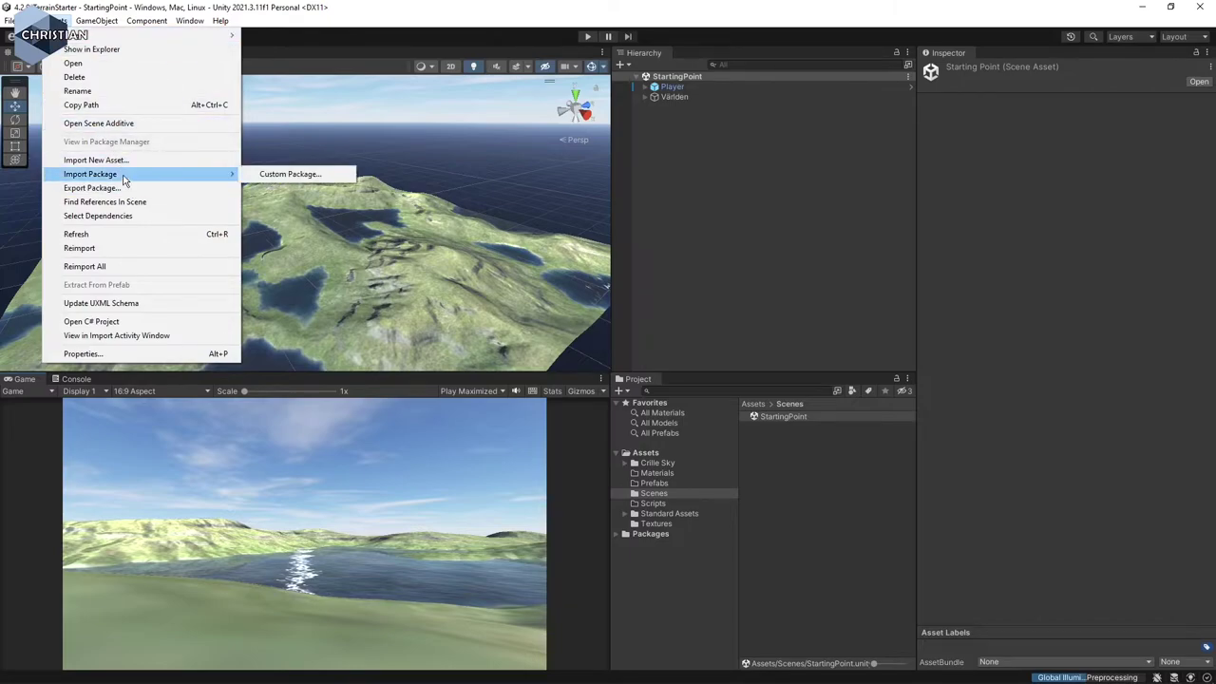
left_click(319, 177)
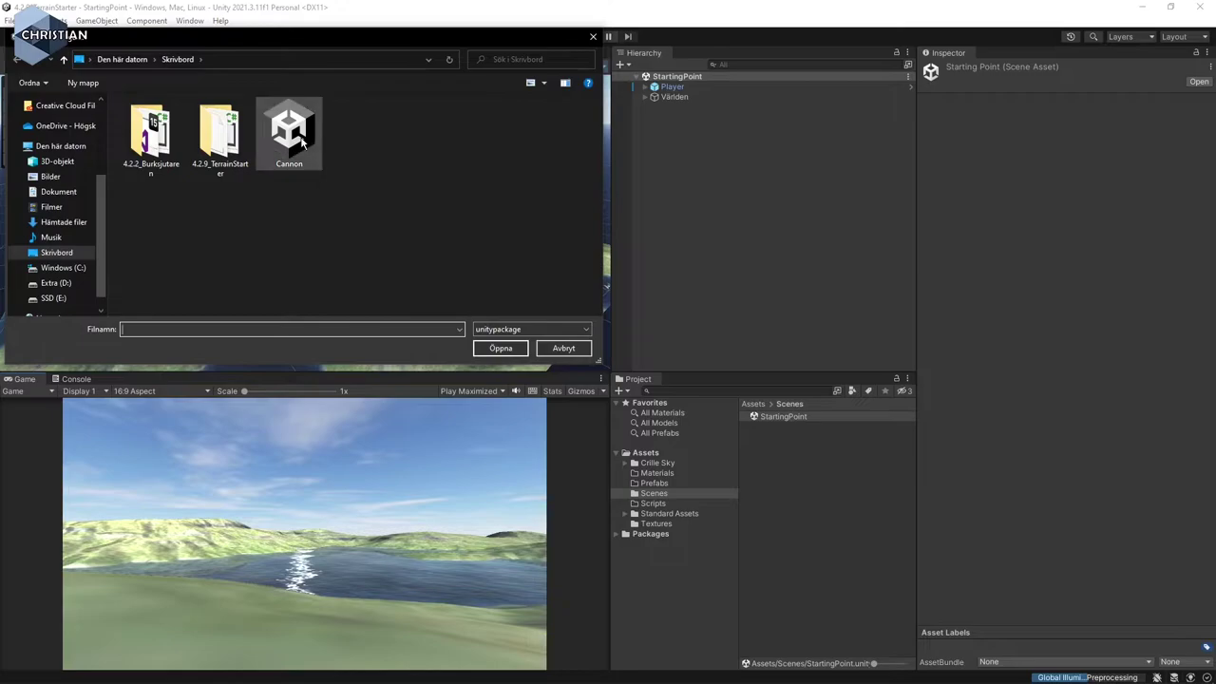
left_click(301, 138)
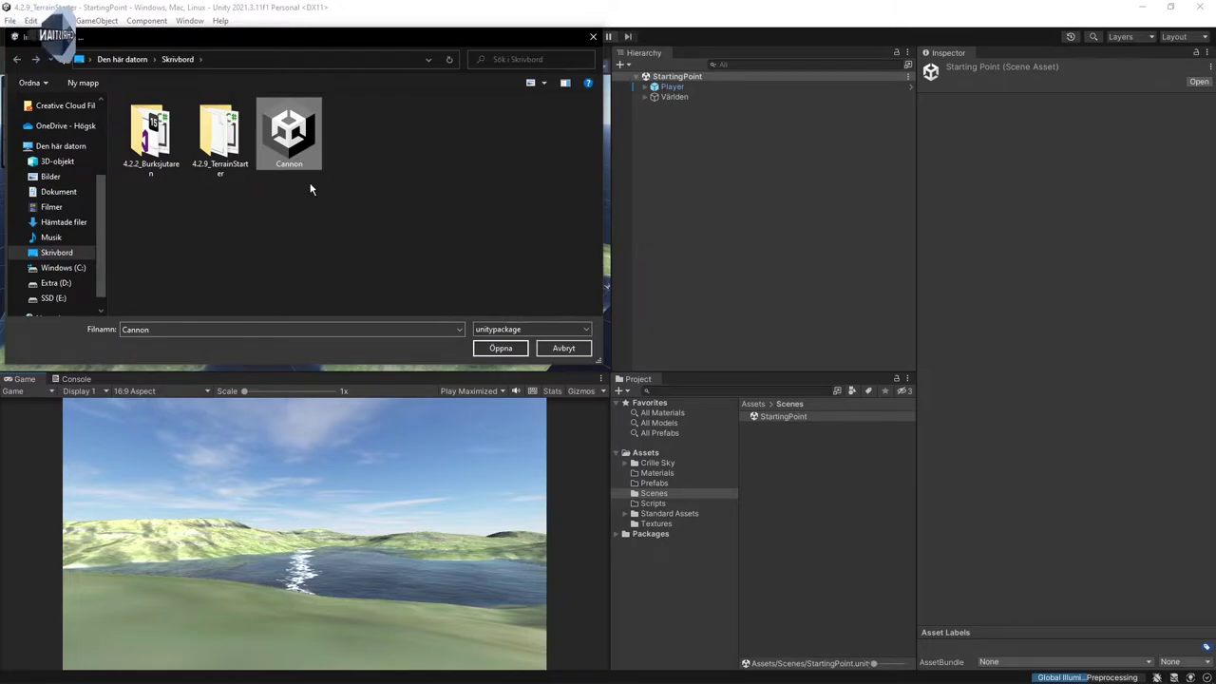
left_click(508, 349)
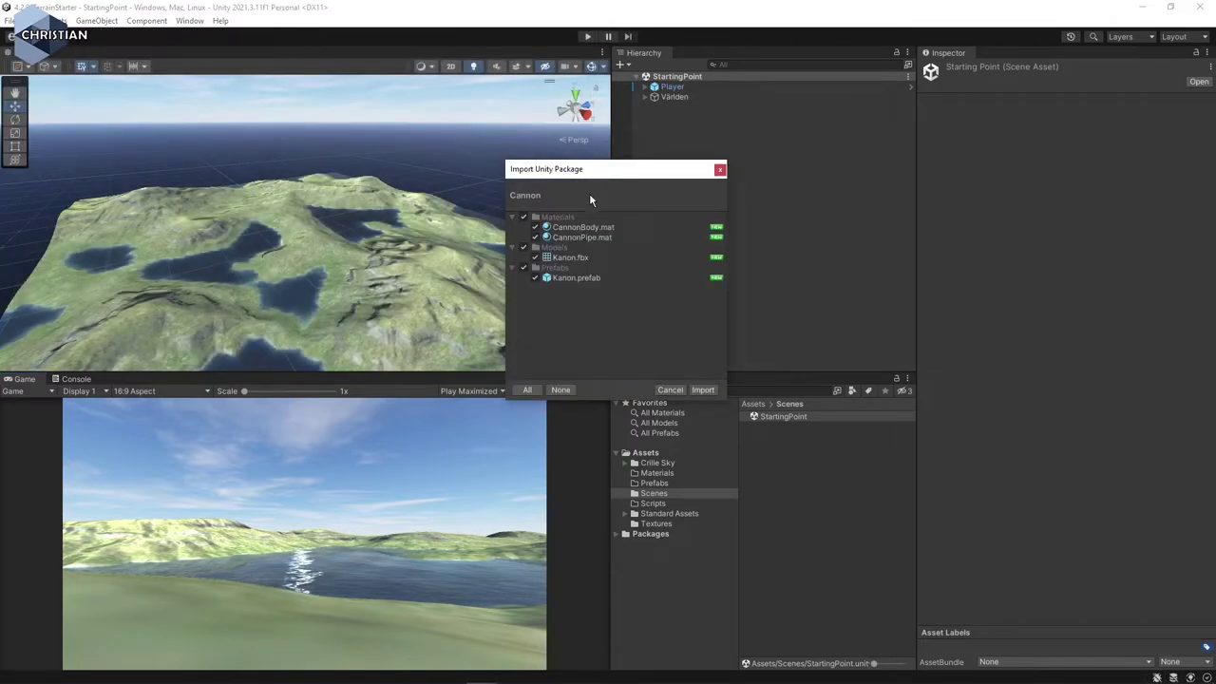
left_click(703, 391)
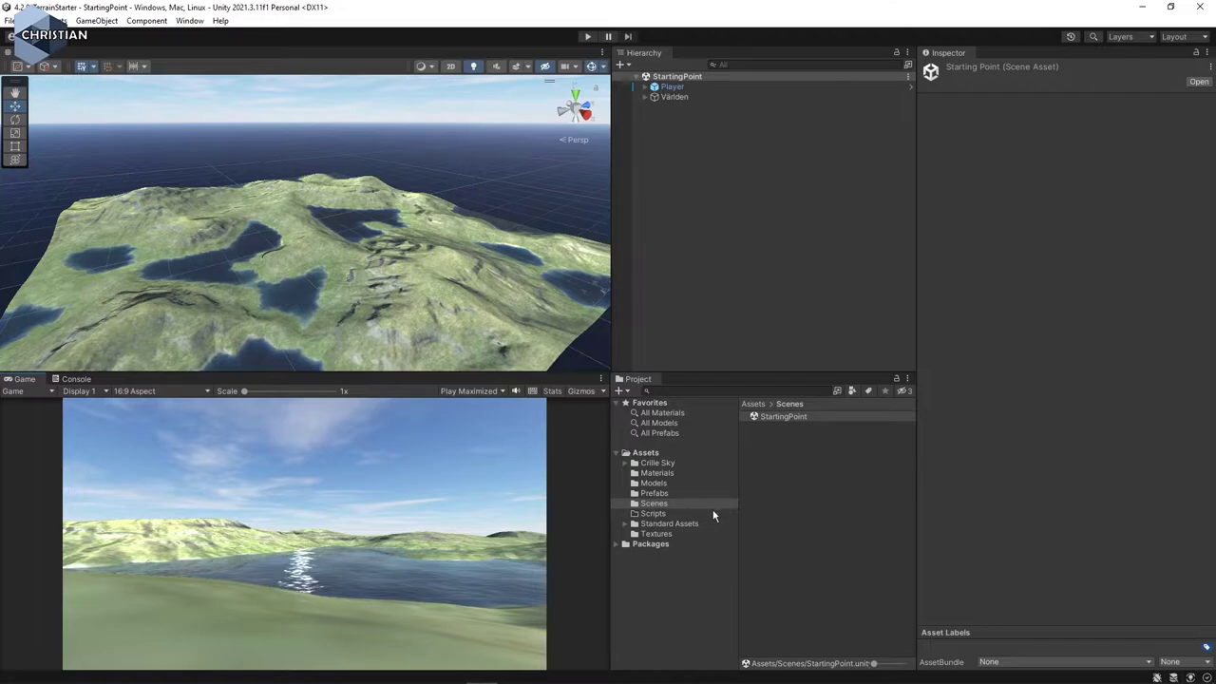
- Review the imported Kanon prefab, the CannonBody and CannonPipe materials, and the Kanon model
left_click(659, 494)
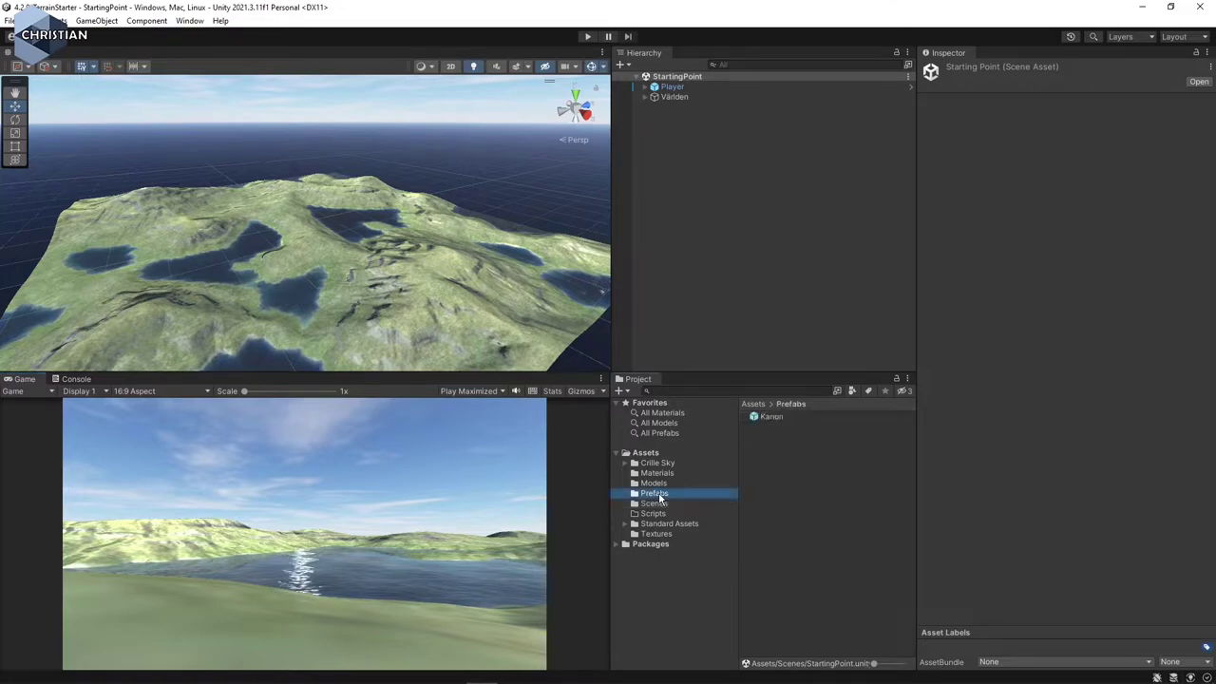
left_click(774, 418)
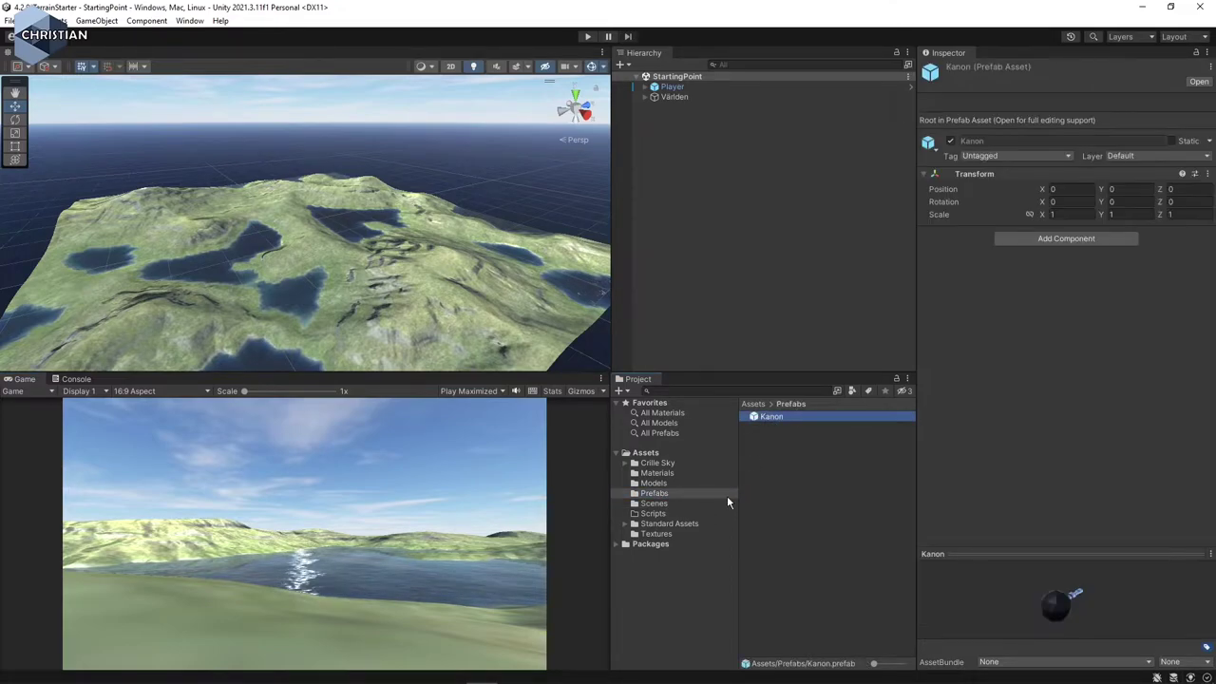
left_click(657, 474)
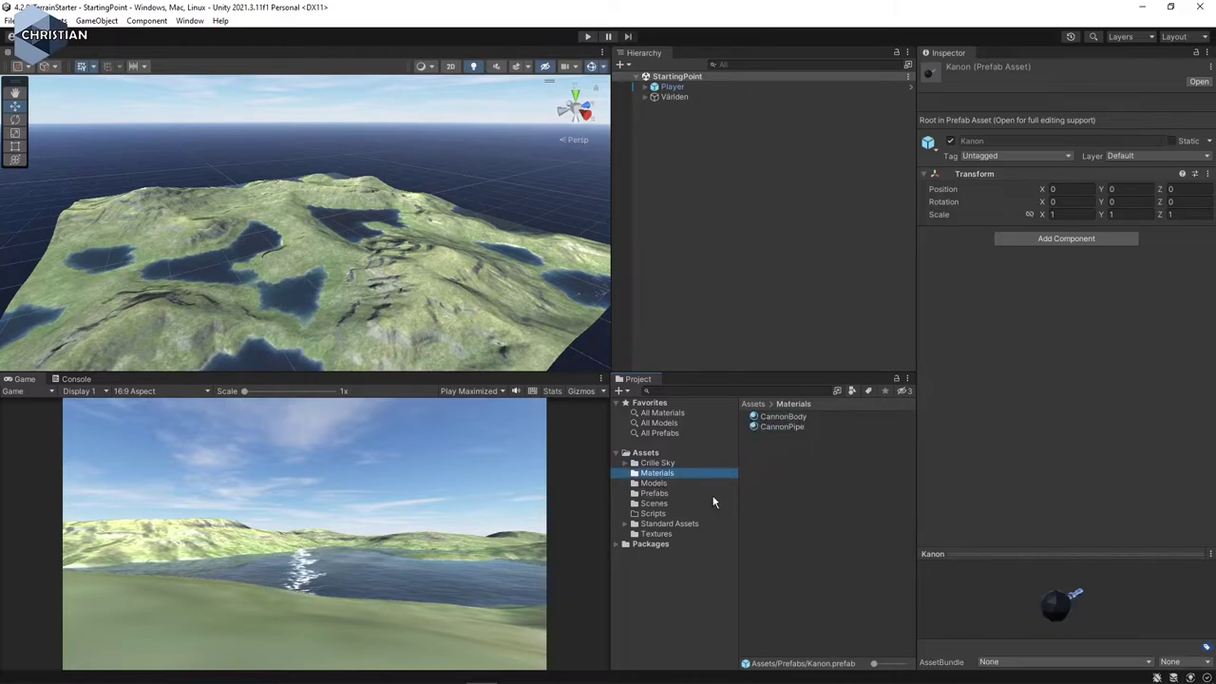
left_click(661, 496)
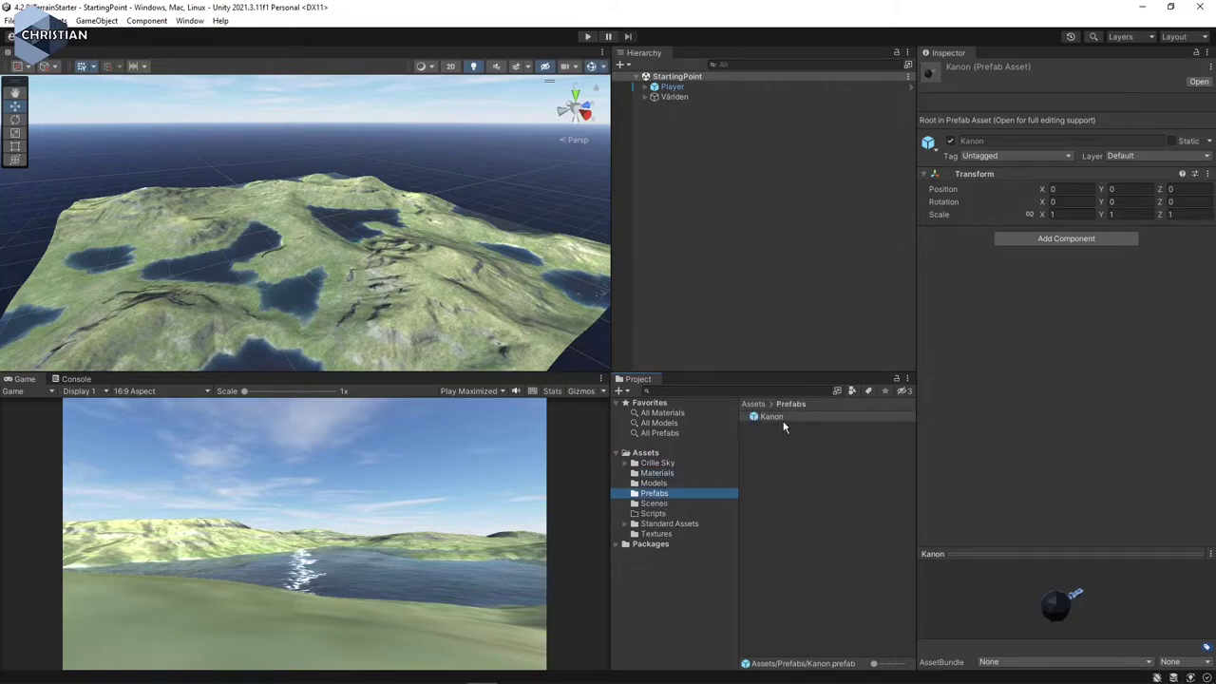
left_click(655, 483)
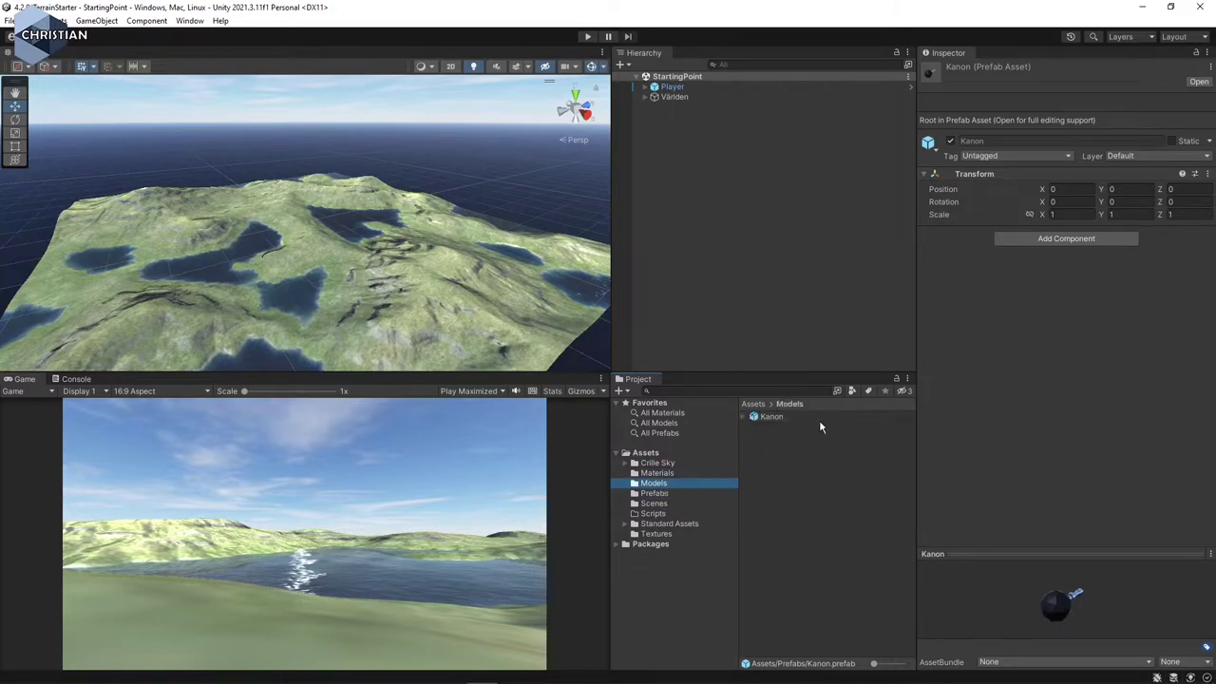
left_click(656, 494)
- Frame the Player and drop a Kanon cannon on the terrain beside it, raised to Y 18.2
scroll(341, 309, "up", 3)
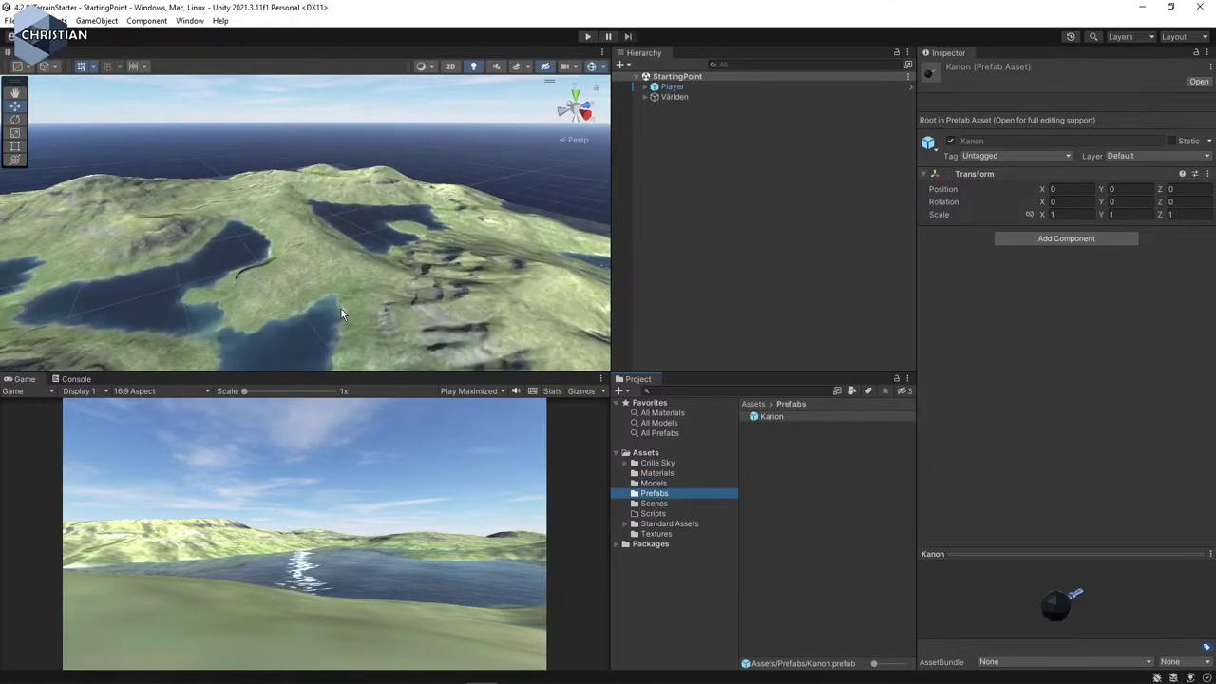
left_click(674, 86)
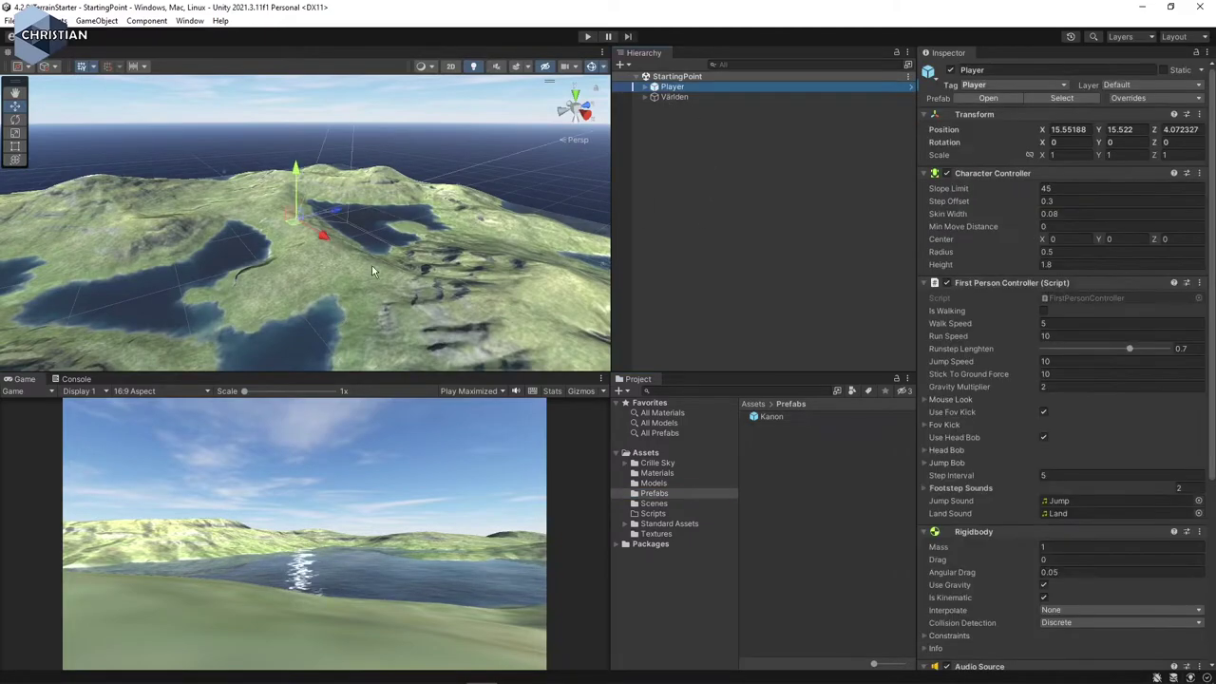
key("f")
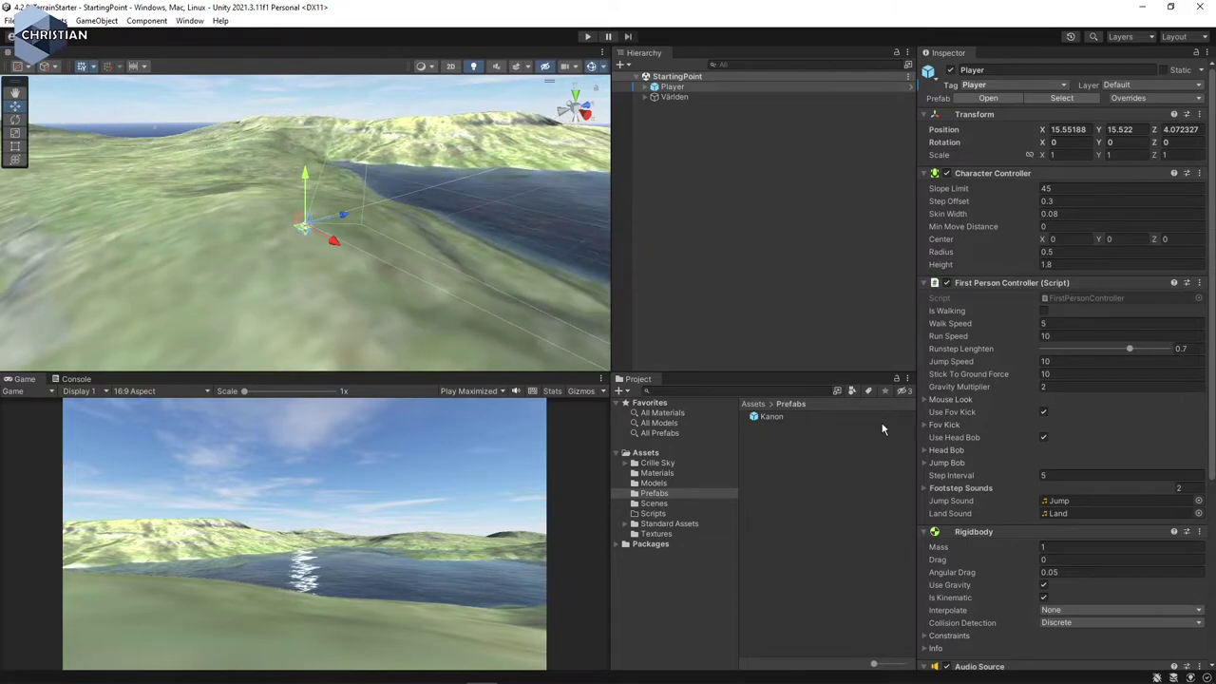
left_click_drag(773, 421, 282, 295)
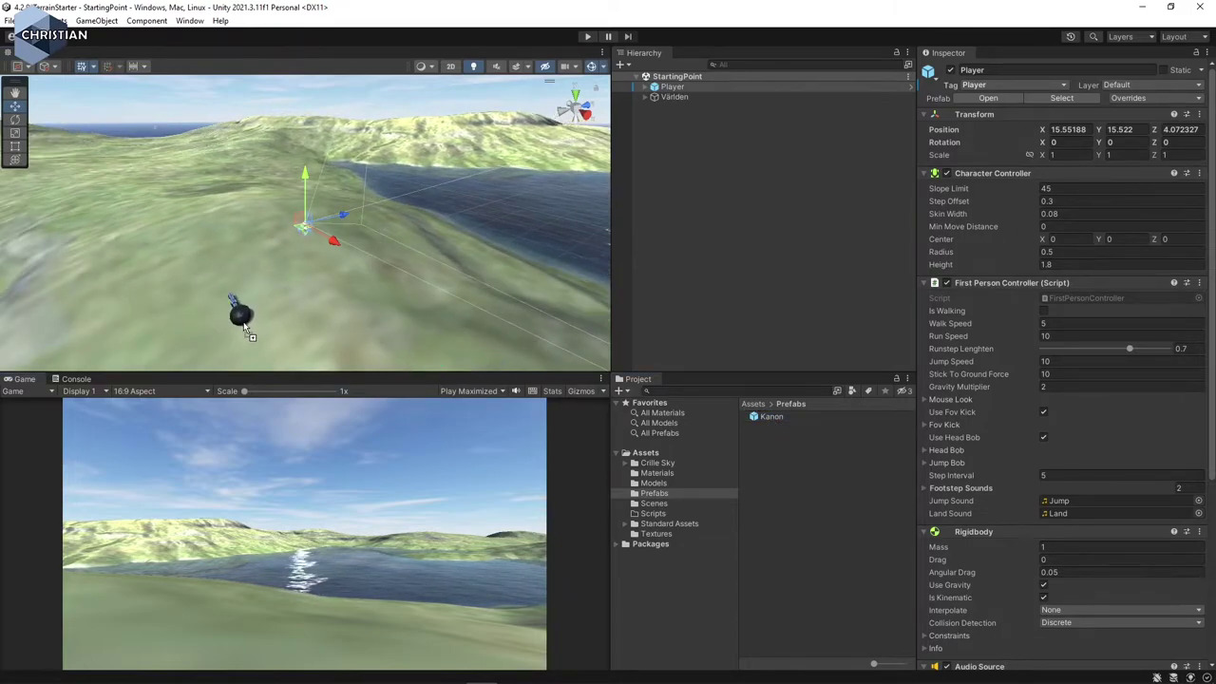
mouse_move(281, 297)
left_mouse_down()
mouse_move(249, 352)
mouse_move(384, 231)
mouse_move(389, 115)
left_mouse_up()
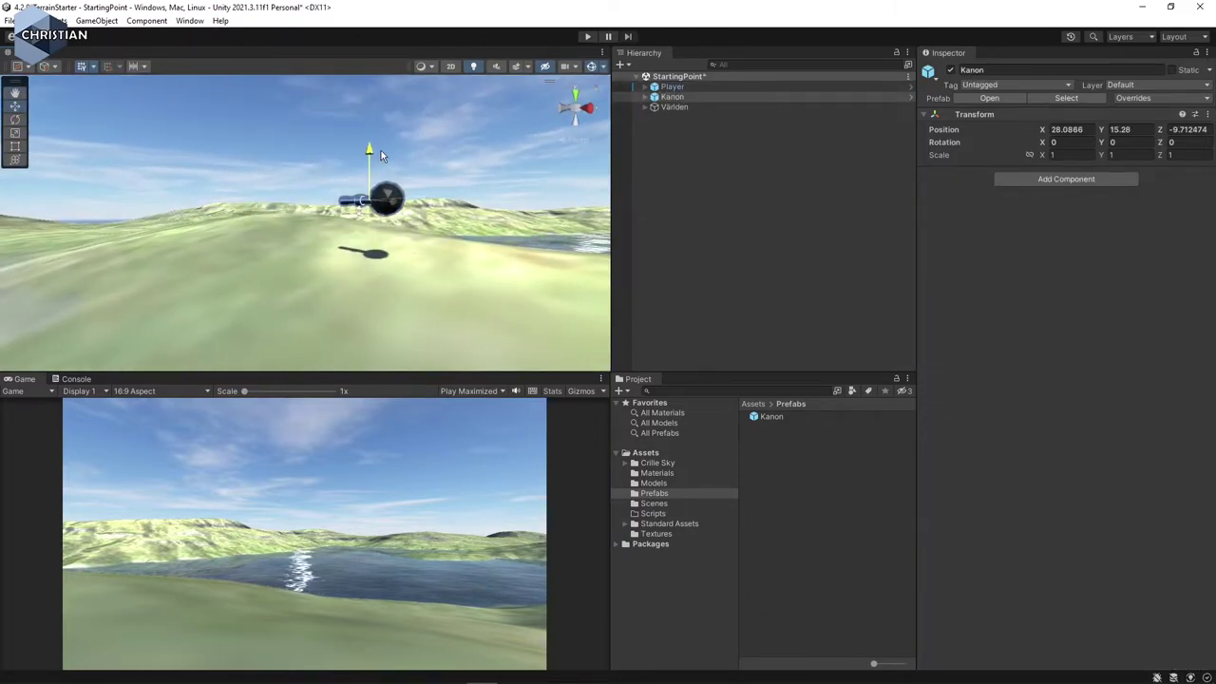
middle_click_drag(388, 115, 465, 260)
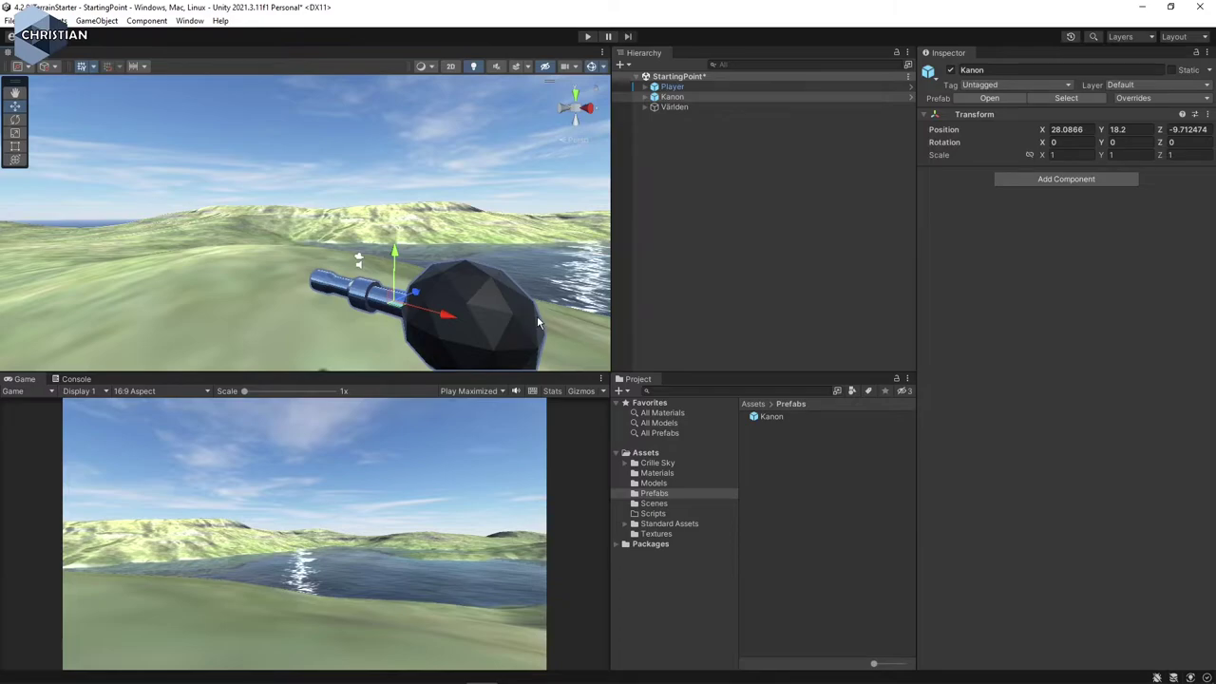
left_click(772, 416)
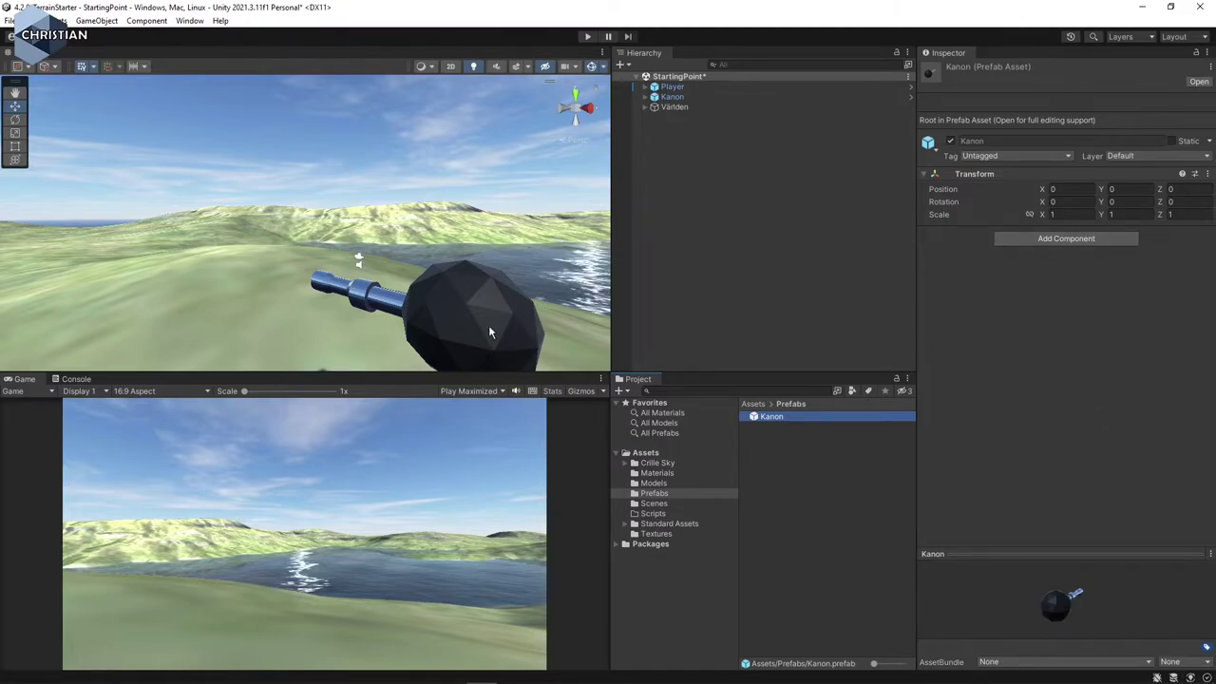
- Add a Line Renderer to the Kanon prefab and lower its width from 1.0 to about 0.05
left_click(1067, 239)
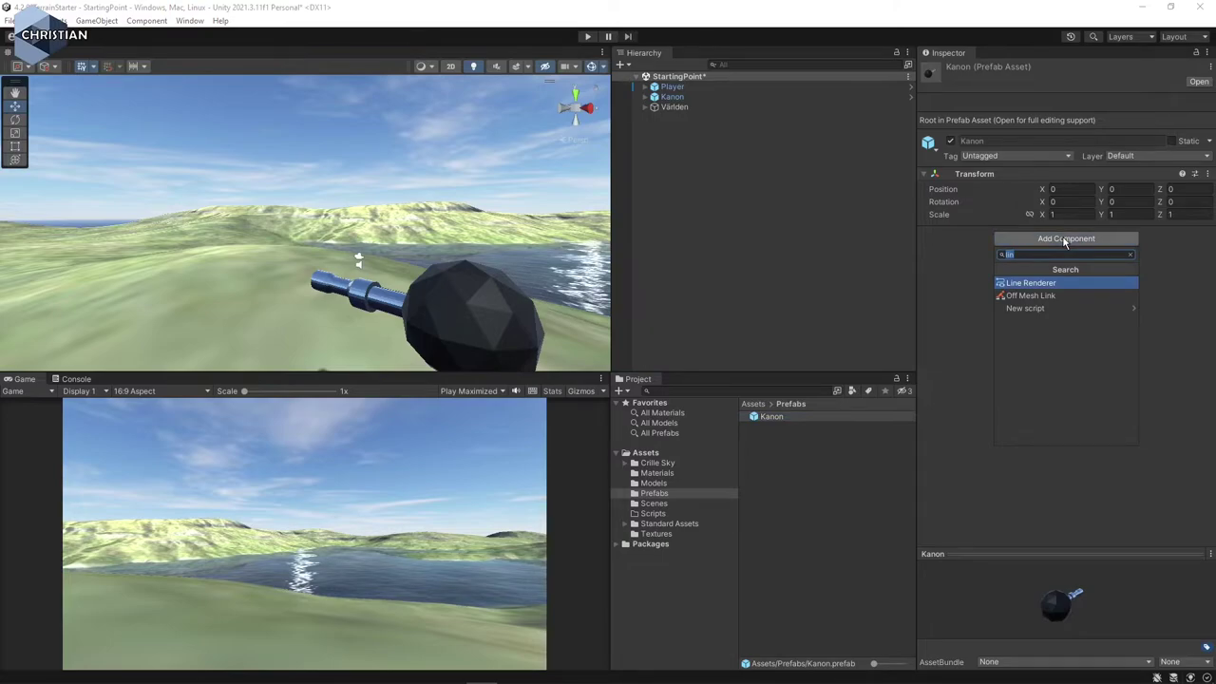
key("Return")
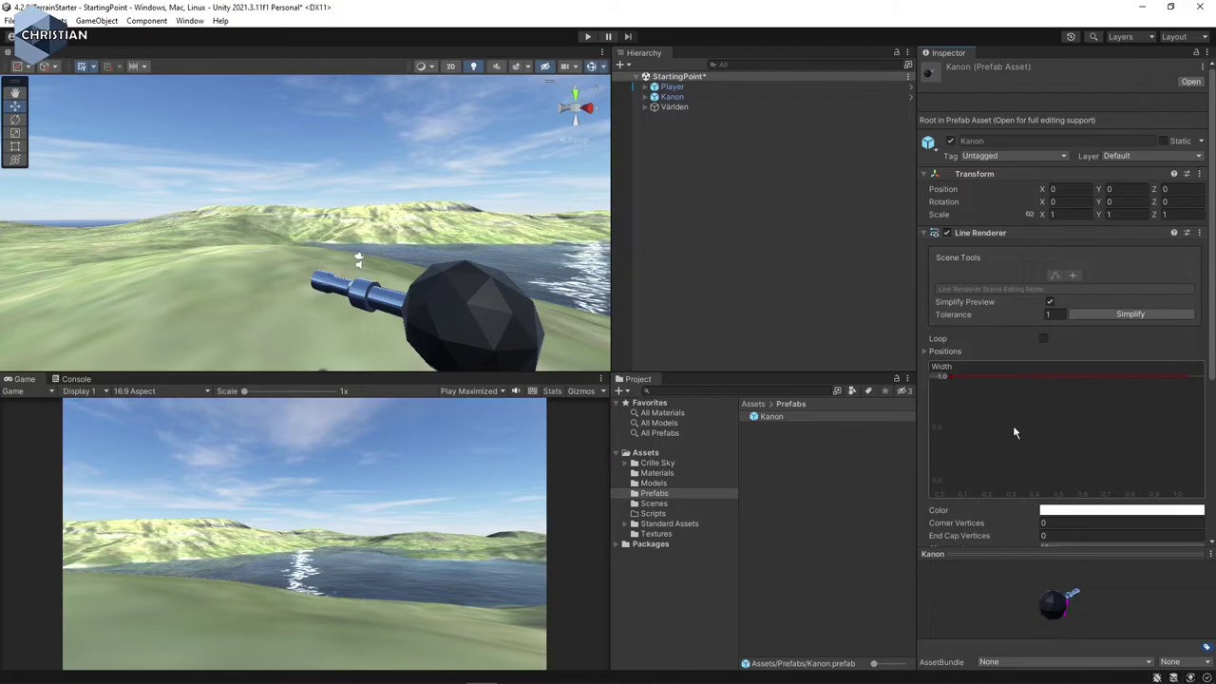
mouse_move(948, 376)
left_mouse_down()
mouse_move(955, 483)
mouse_move(950, 474)
left_mouse_up()
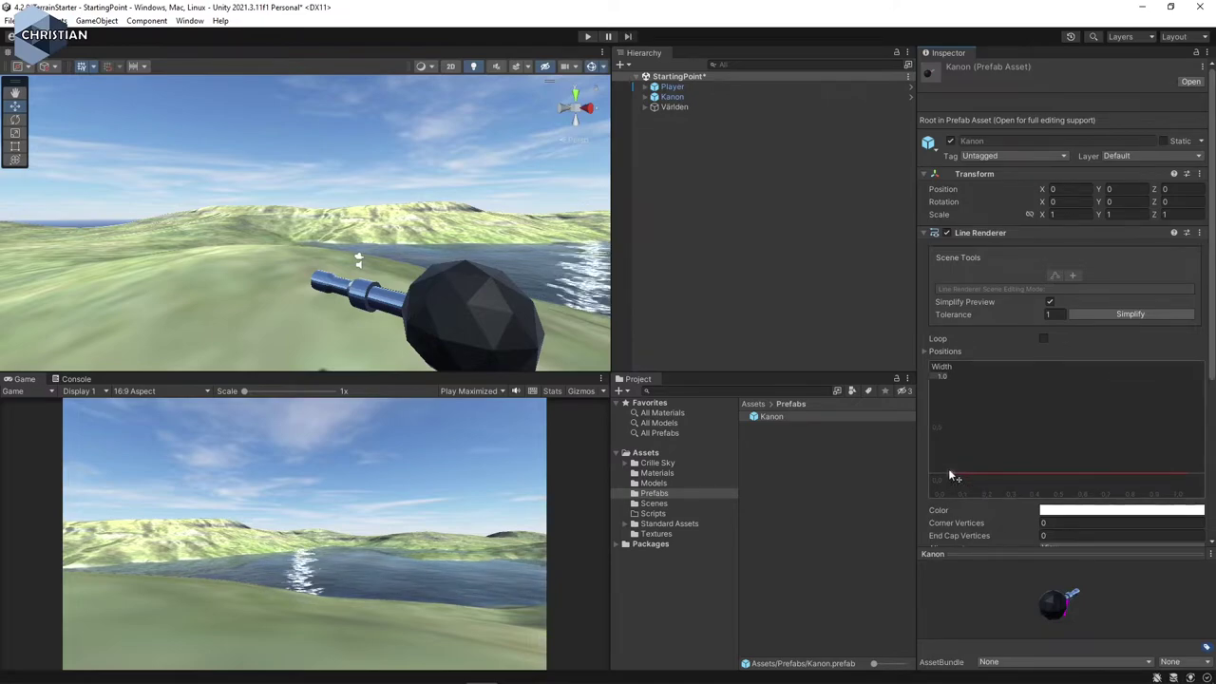
scroll(1089, 414, "down", 5)
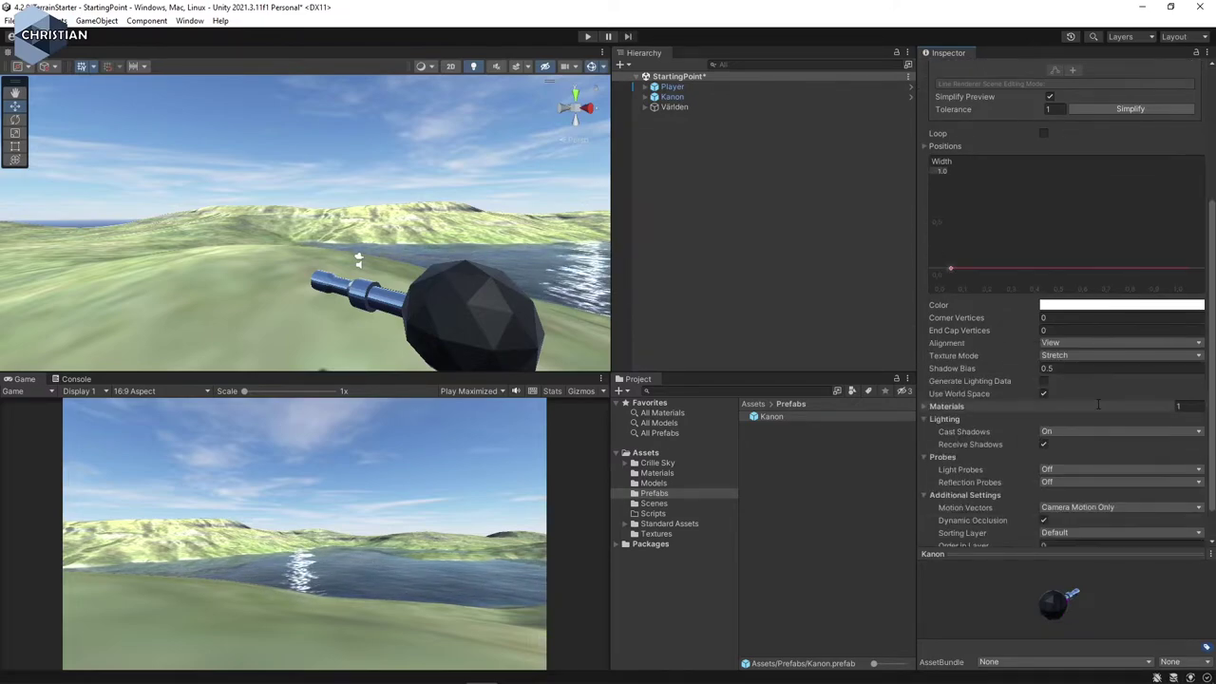
scroll(1096, 406, "down", 1)
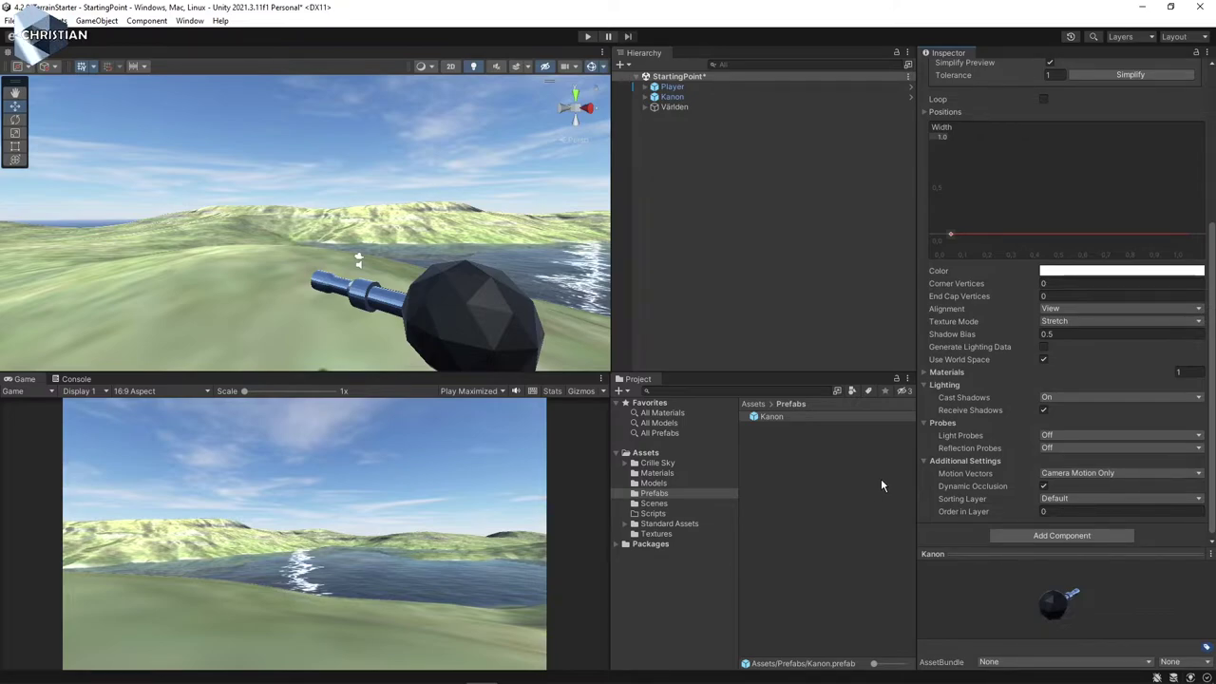
- Create a new script named EnemyController and attach it to Kanon as a component
left_click(1068, 536)
type("lin")
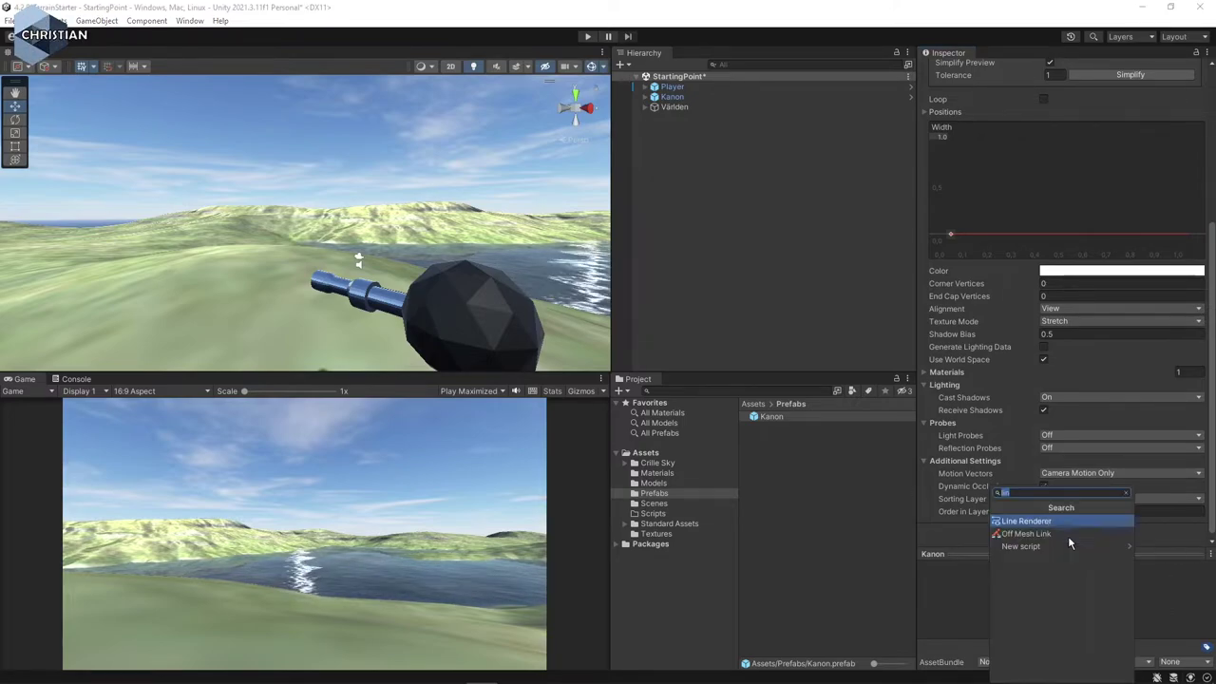
key("BackSpace")
key("BackSpace")
key("BackSpace")
type("Ene")
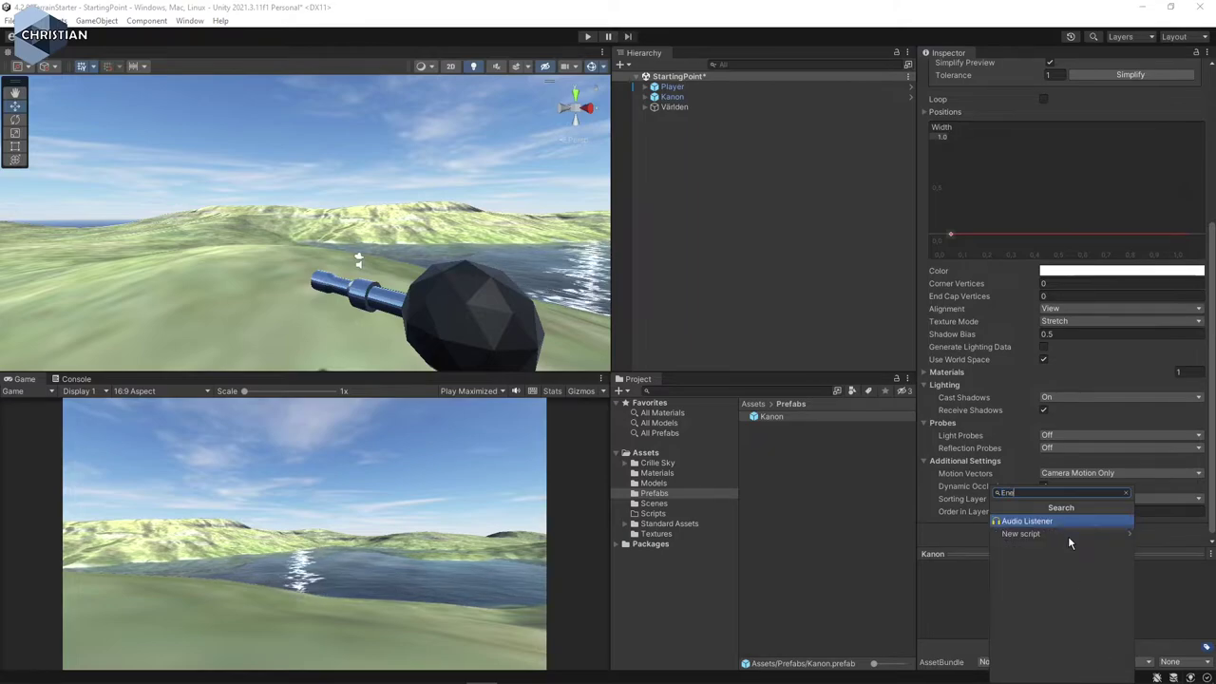
type("myController")
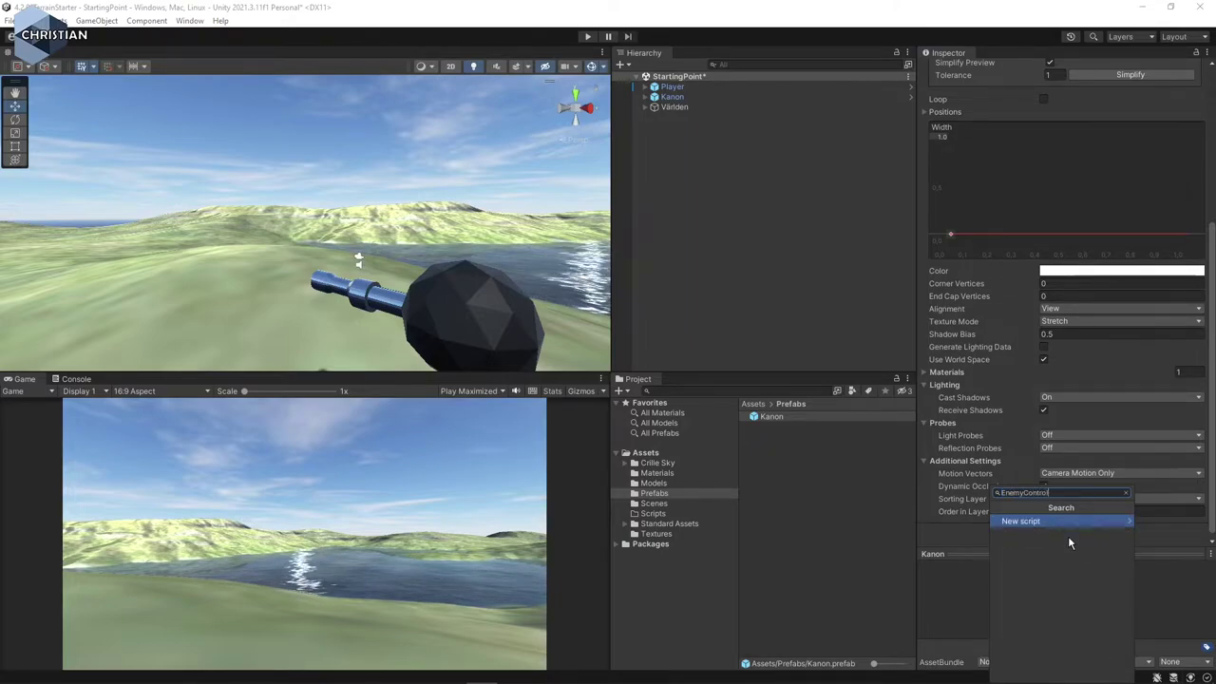
key("Return")
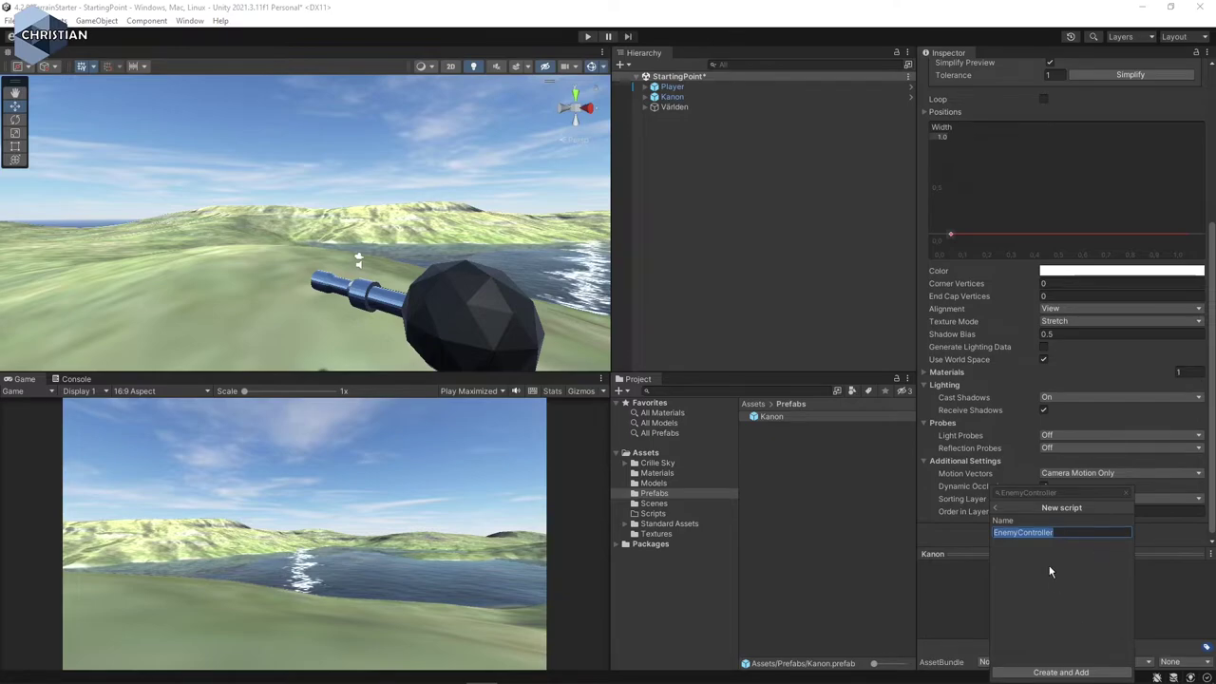
left_click(1068, 671)
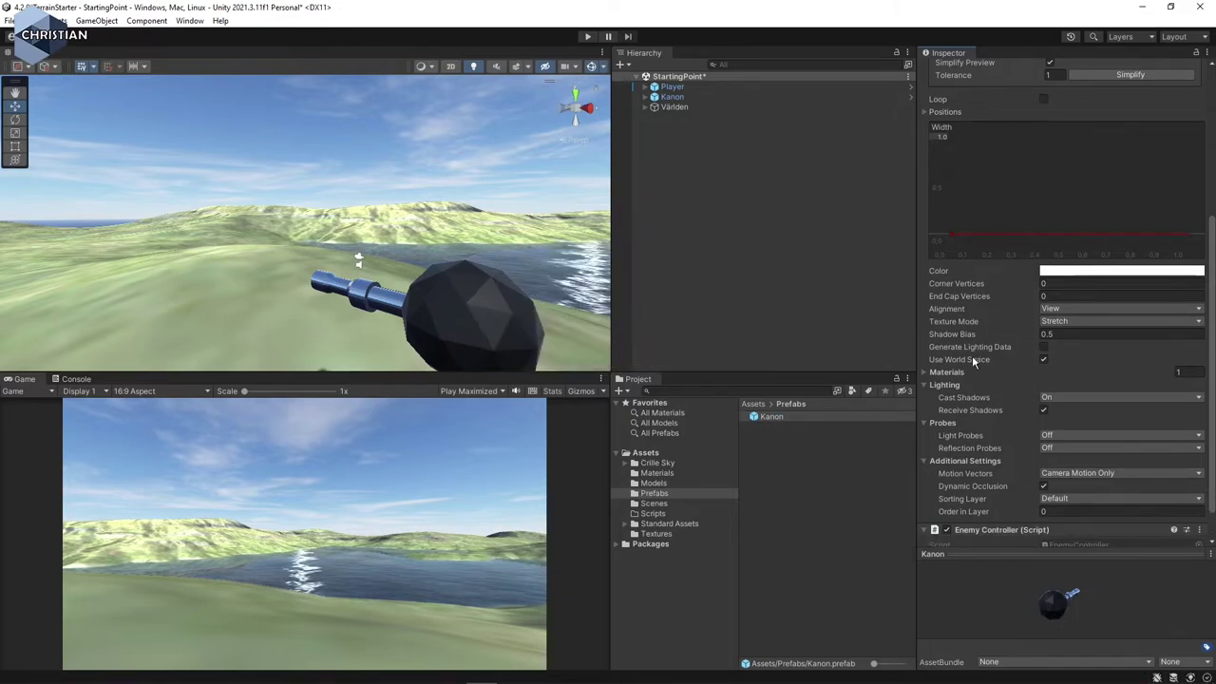
scroll(993, 399, "down", 1)
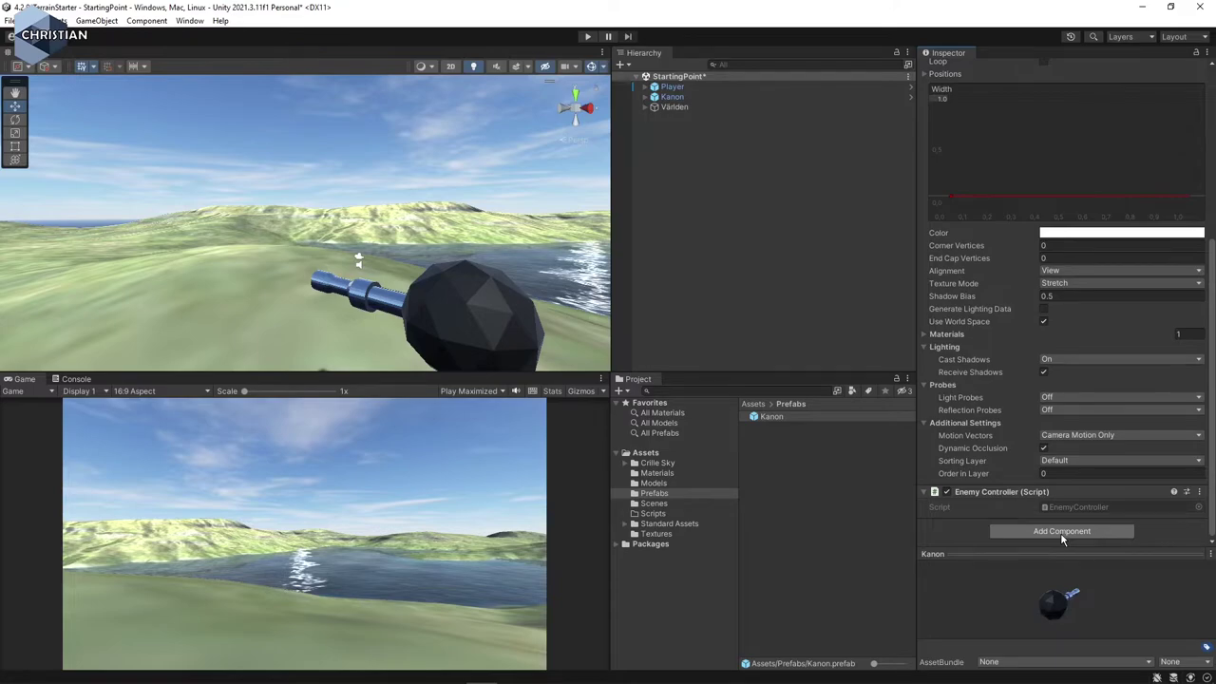
scroll(1035, 344, "up", 5)
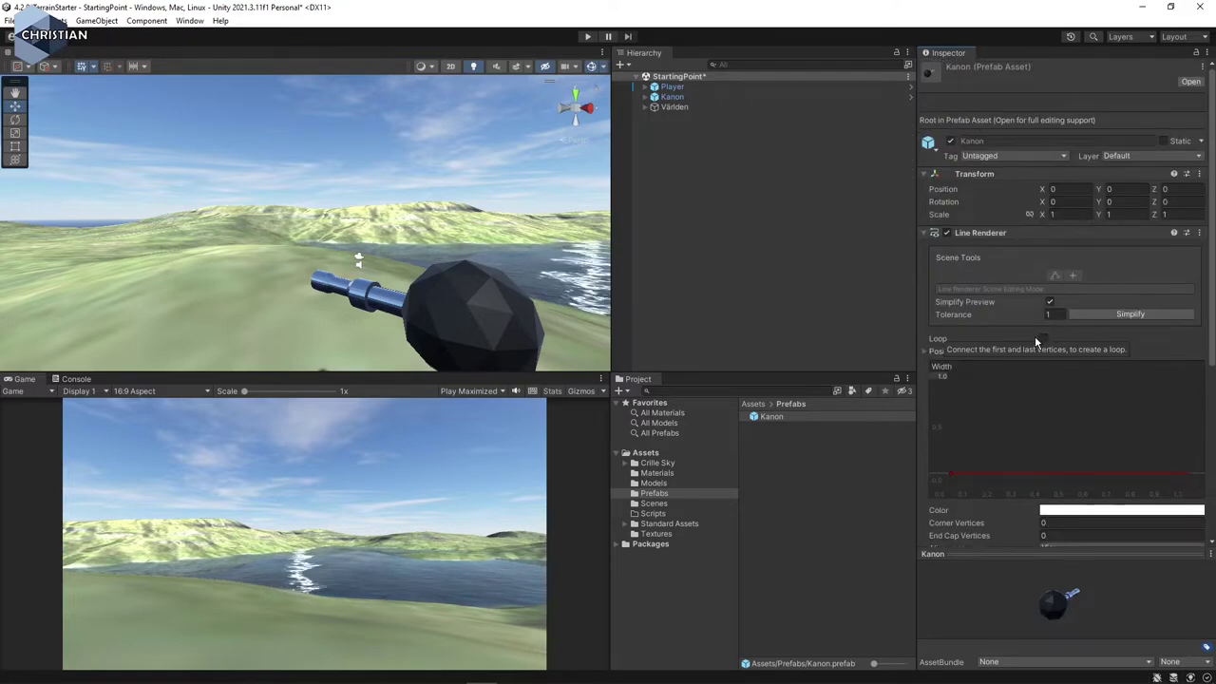
scroll(1034, 337, "down", 5)
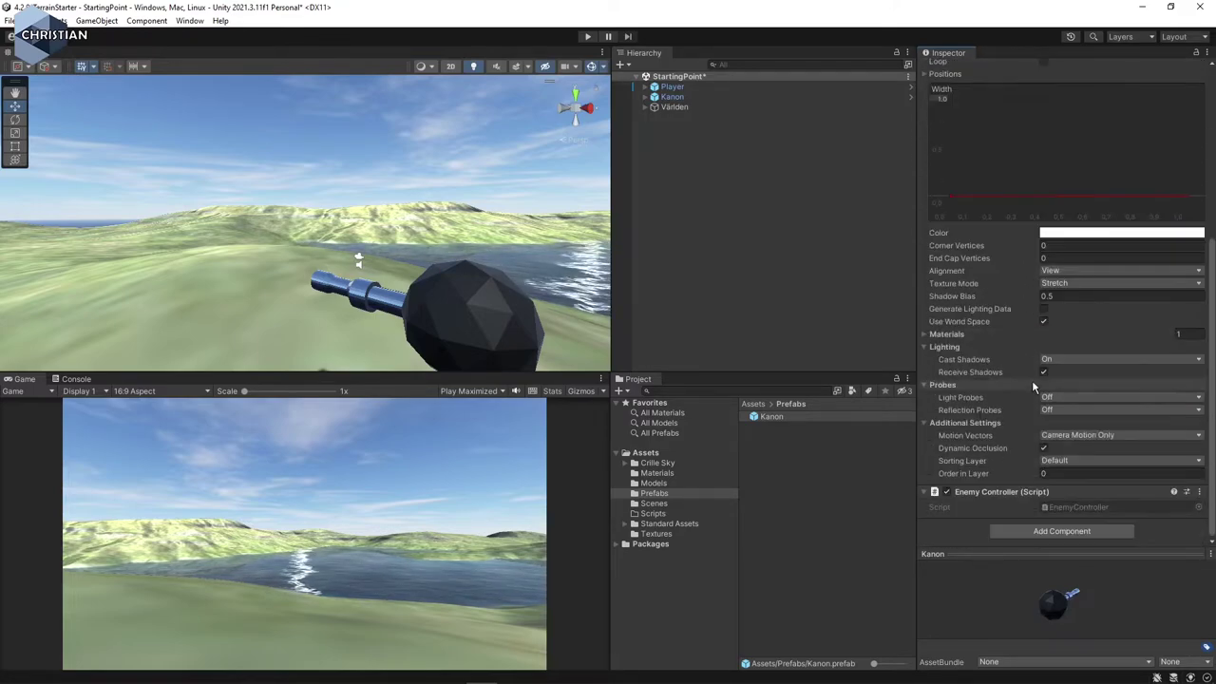
- Add a Sphere Collider to Kanon and enable its Is Trigger option
left_click(1073, 535)
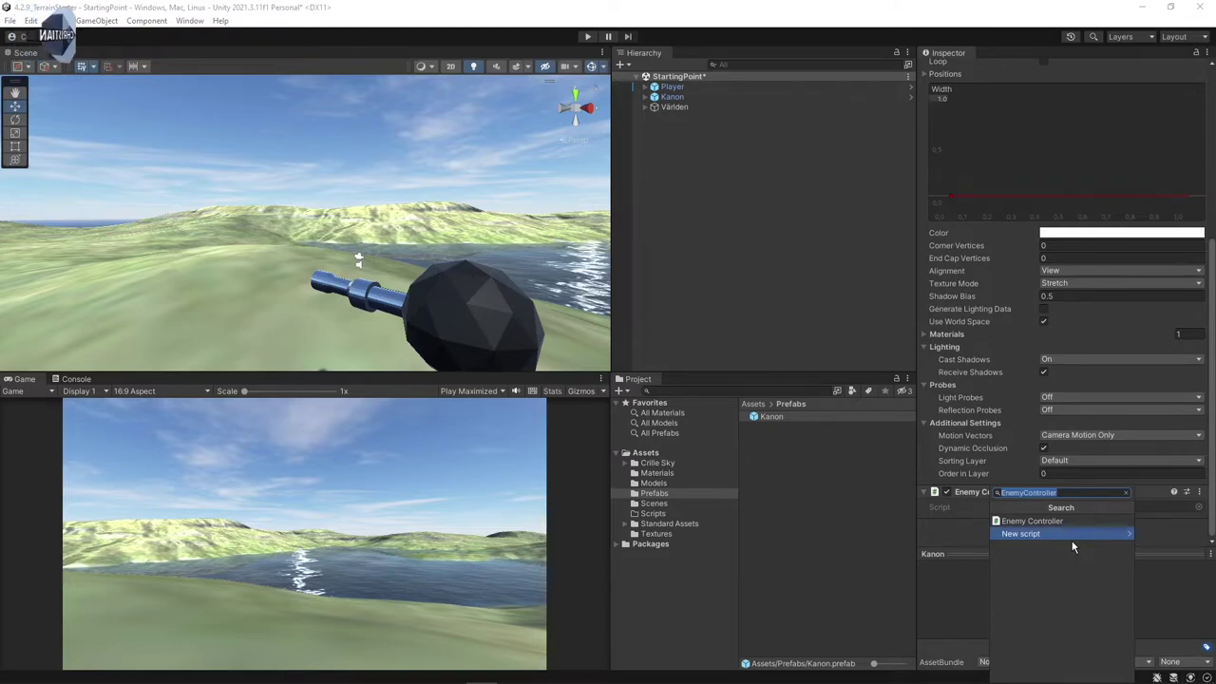
type("Sph")
key("Up")
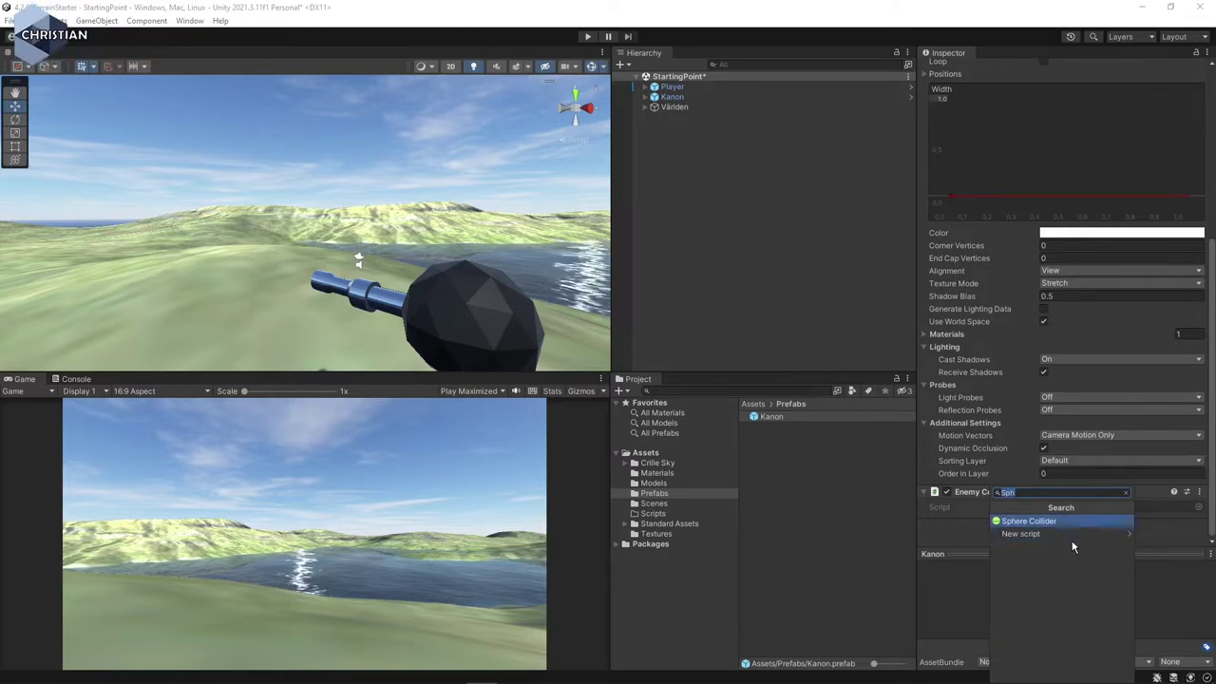
key("Return")
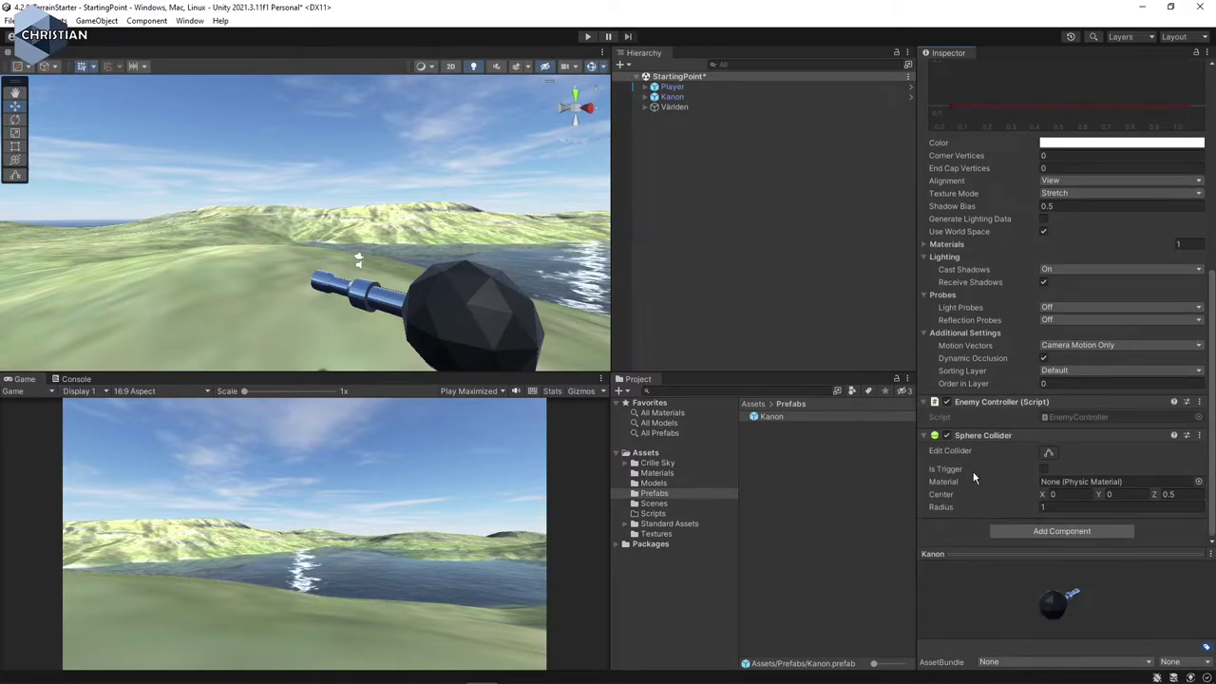
left_click(1043, 469)
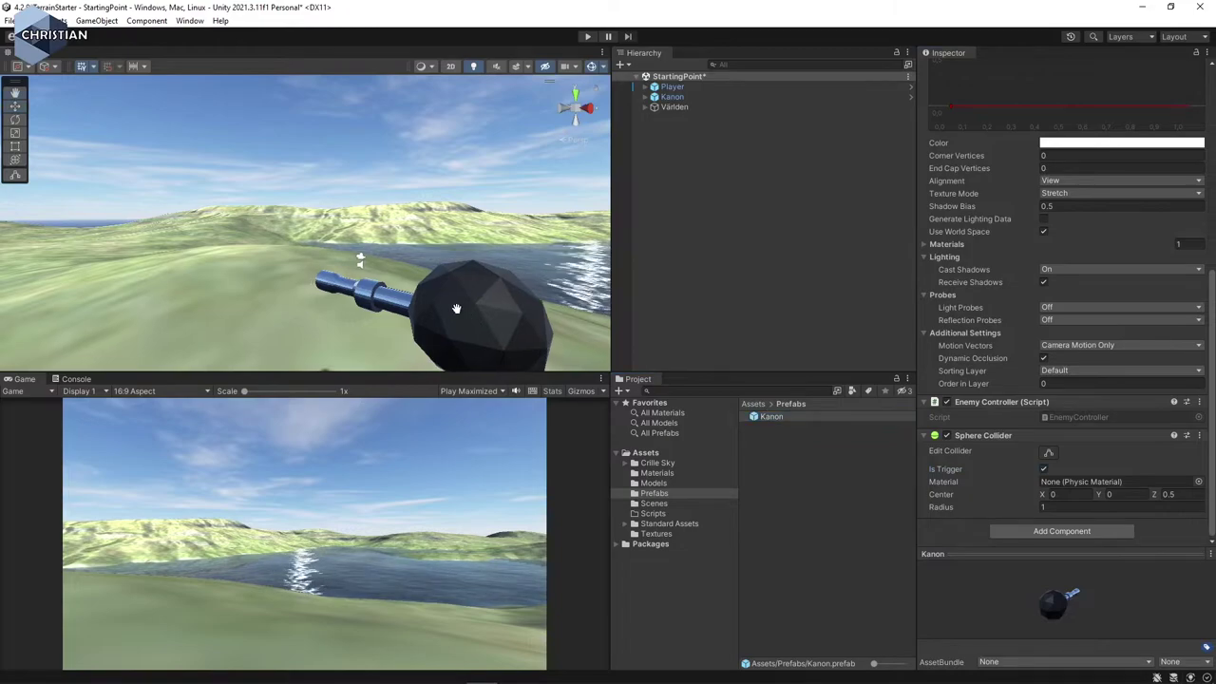
mouse_move(456, 307)
middle_mouse_down()
mouse_move(435, 276)
mouse_move(442, 302)
middle_mouse_up()
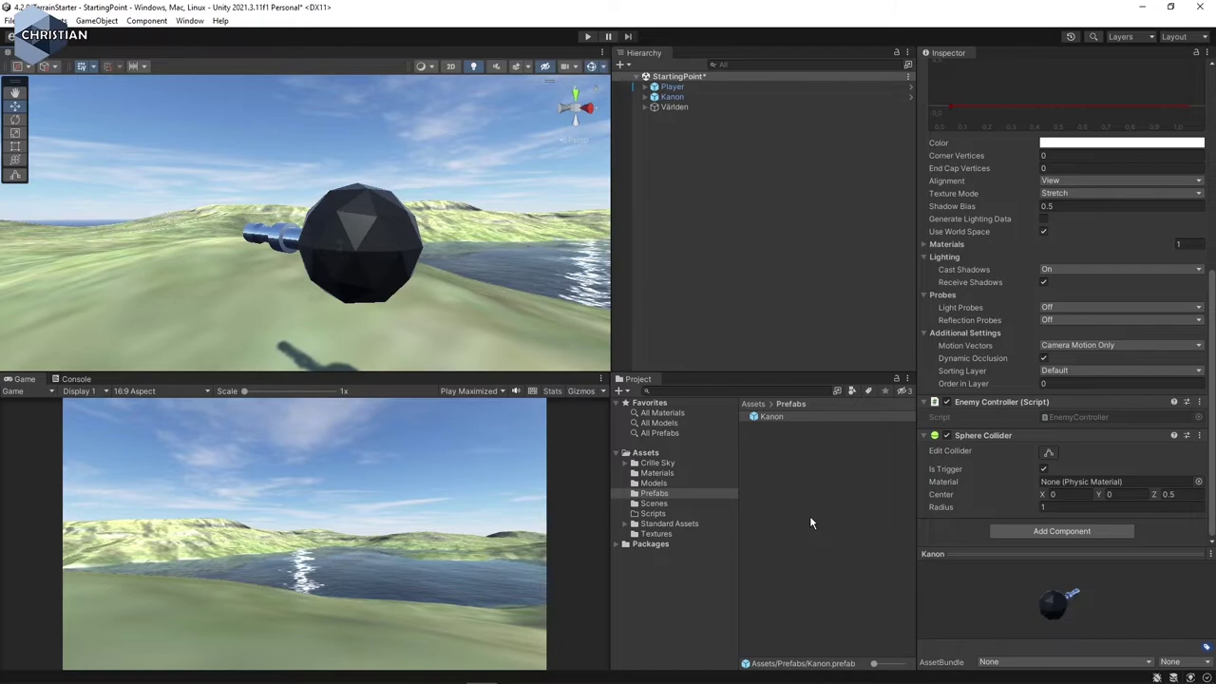
- Create a new material named CannonShot in the Materials folder
left_click(667, 474)
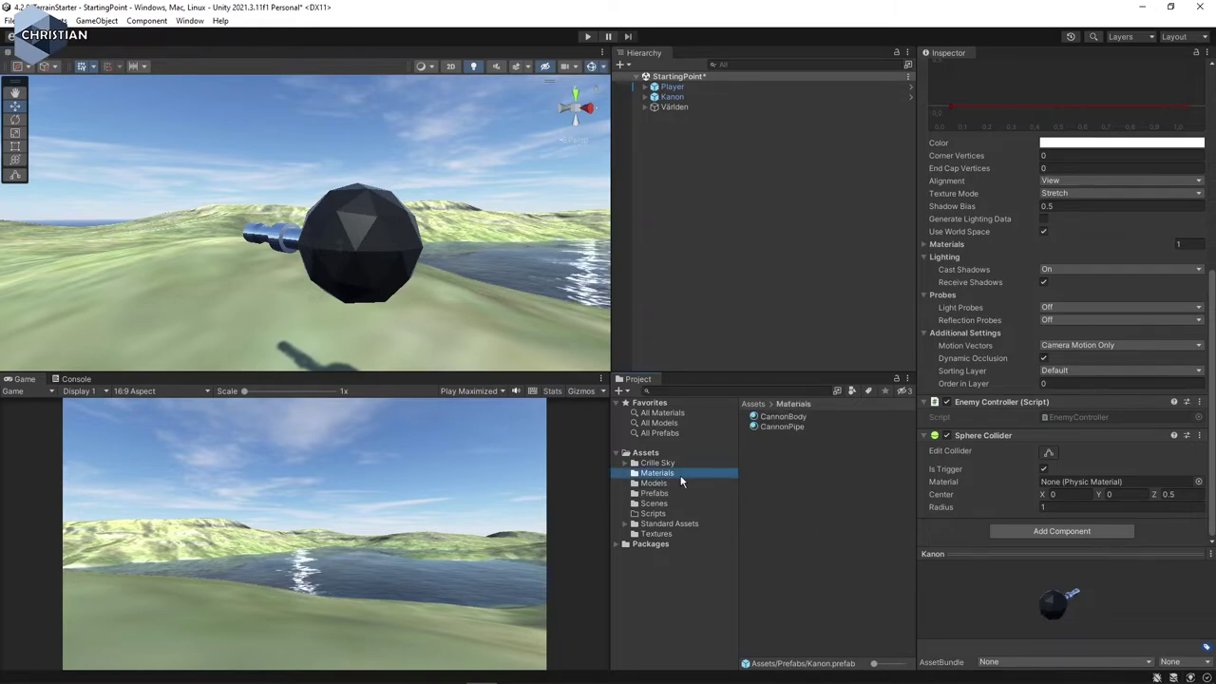
right_click(785, 470)
mouse_move(868, 141)
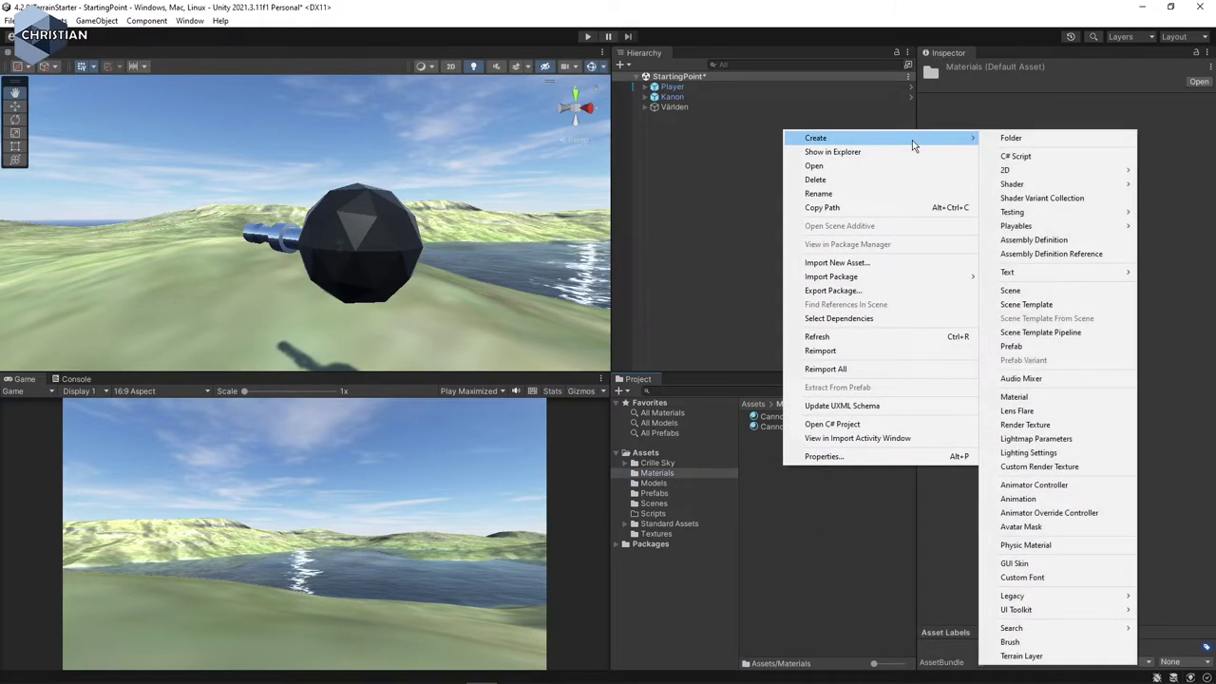
left_click(1034, 397)
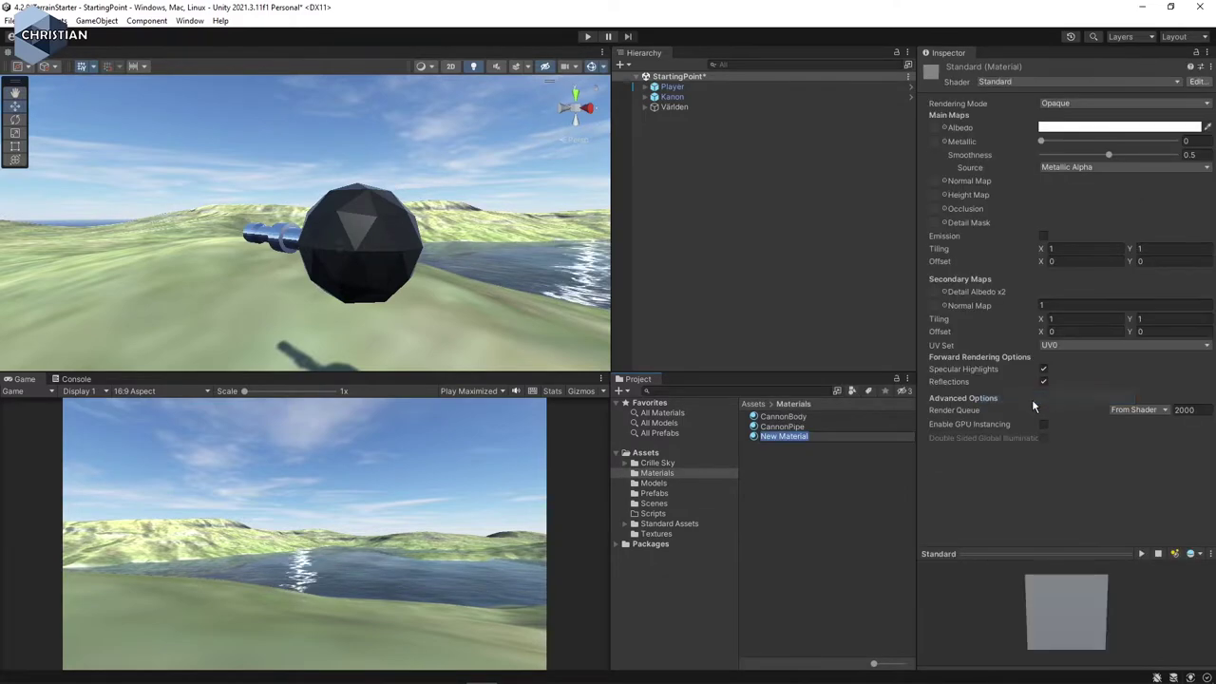
type("CannonShot")
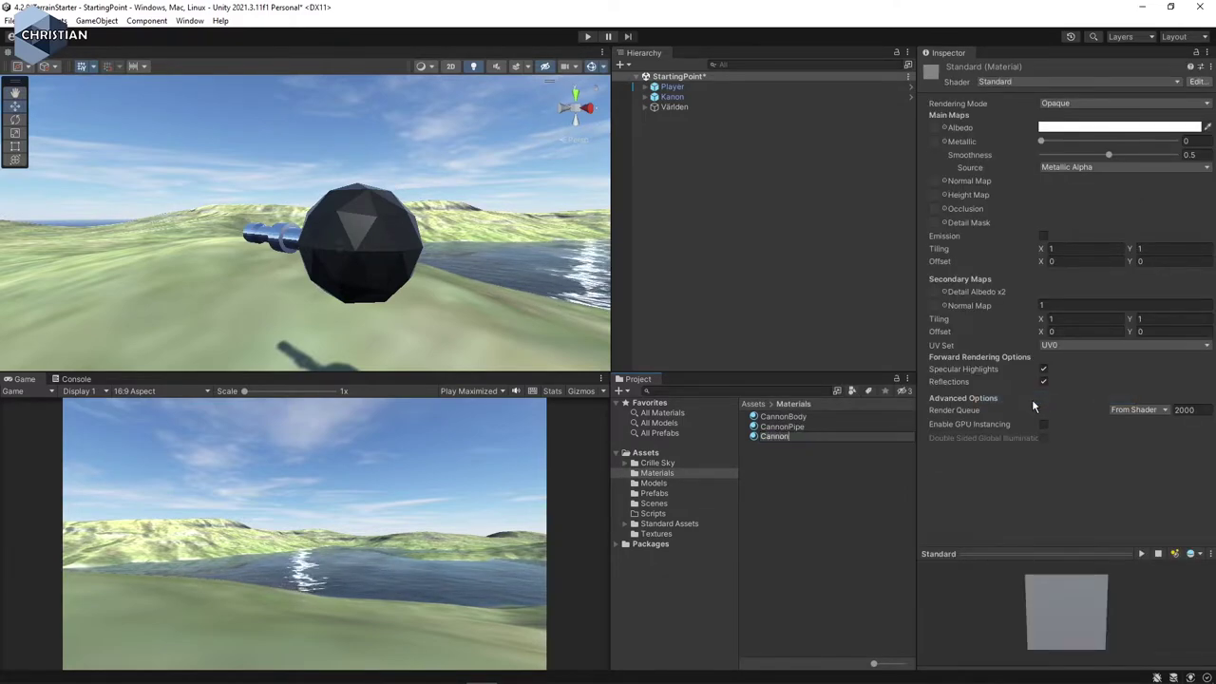
key("Return")
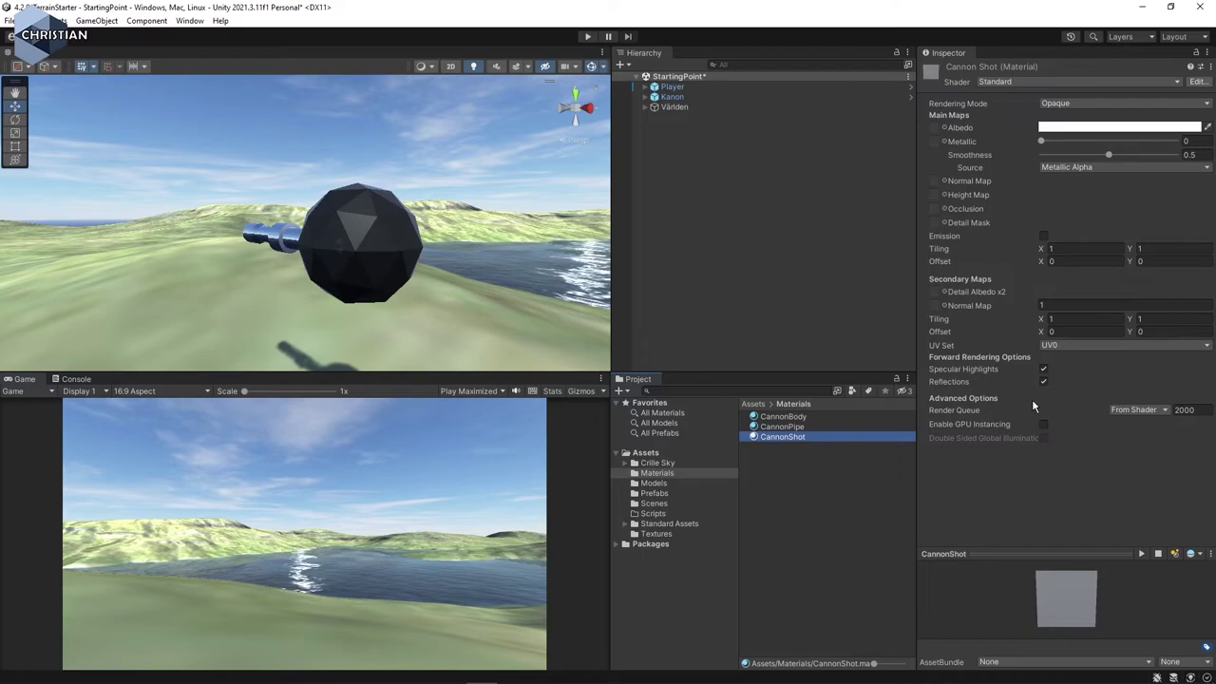
- Create a second material named PlayerShoot in the Materials folder
right_click(772, 492)
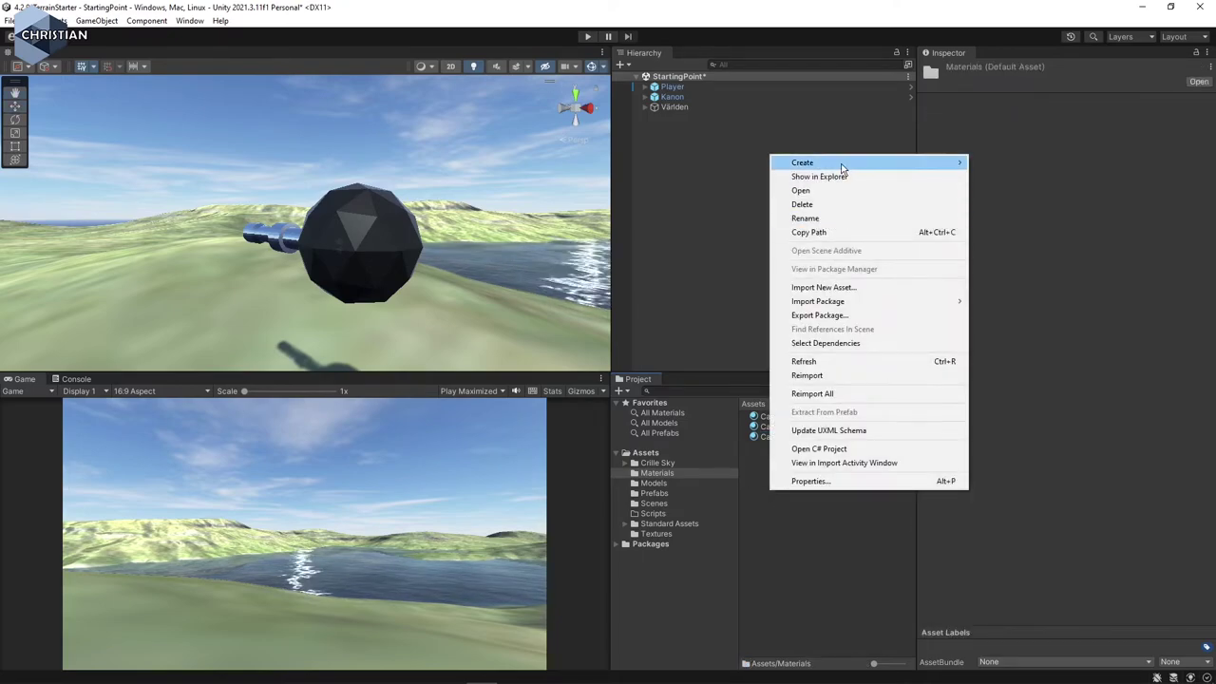
mouse_move(845, 163)
left_click(1068, 419)
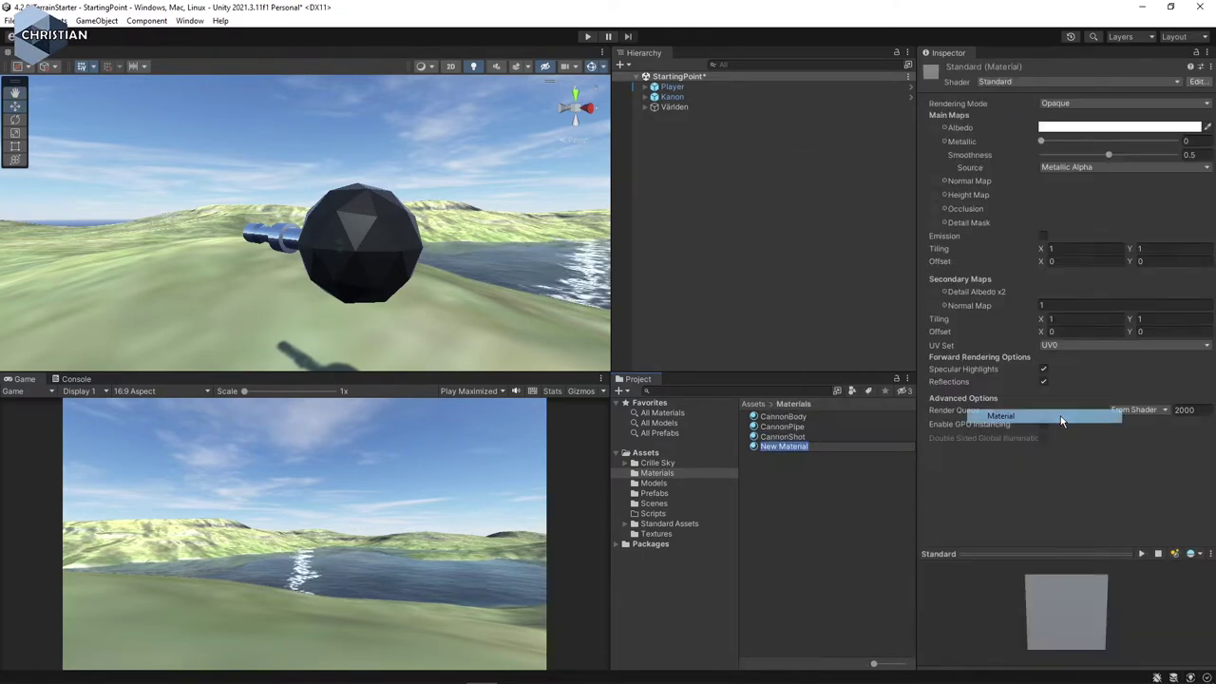
type("Player")
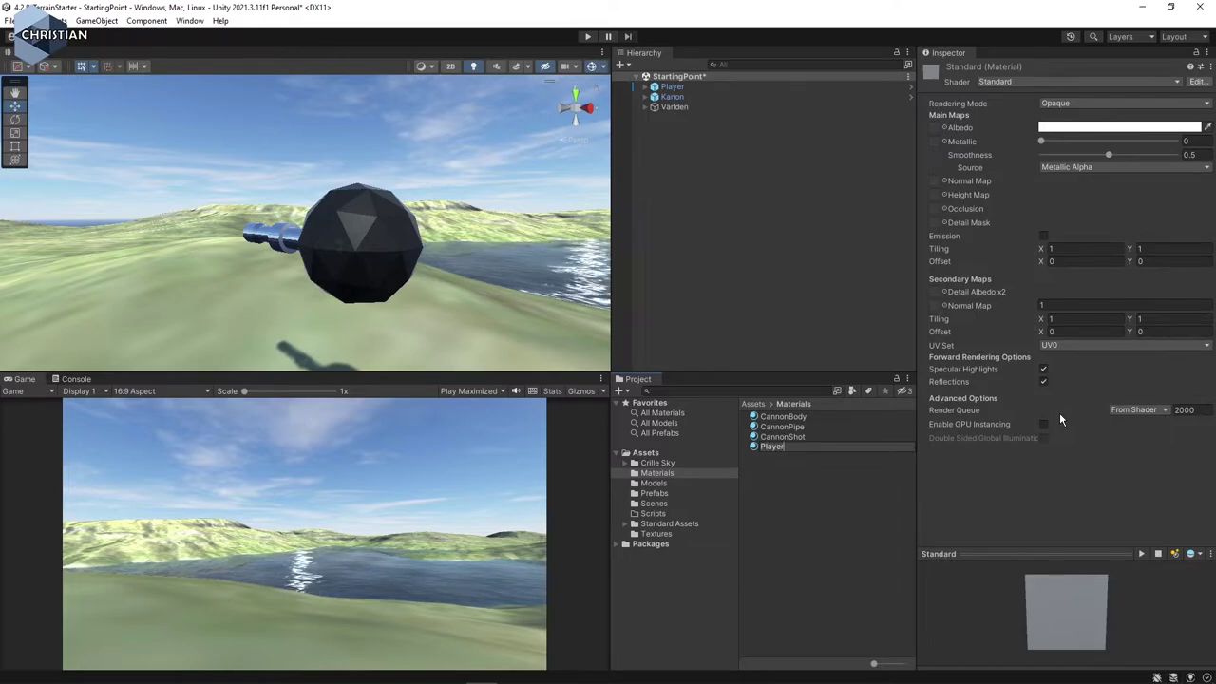
type("Shoot")
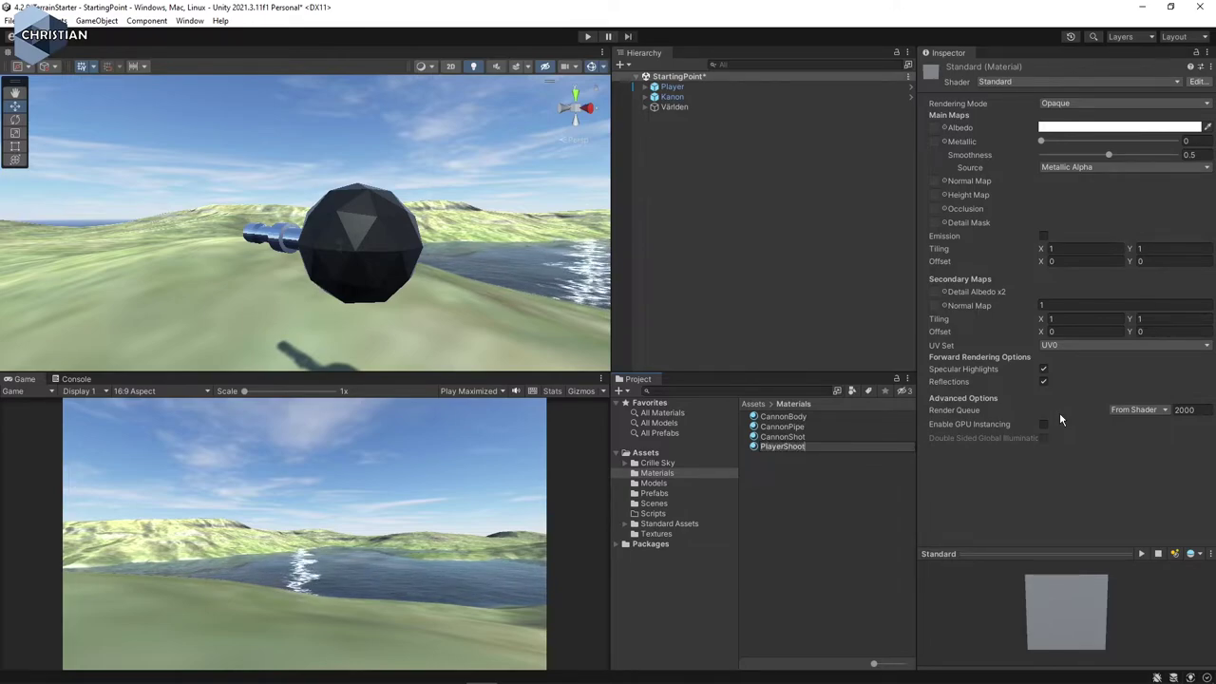
key("Return")
- Set the CannonShot material's albedo colour to red D40F0F
left_click(794, 439)
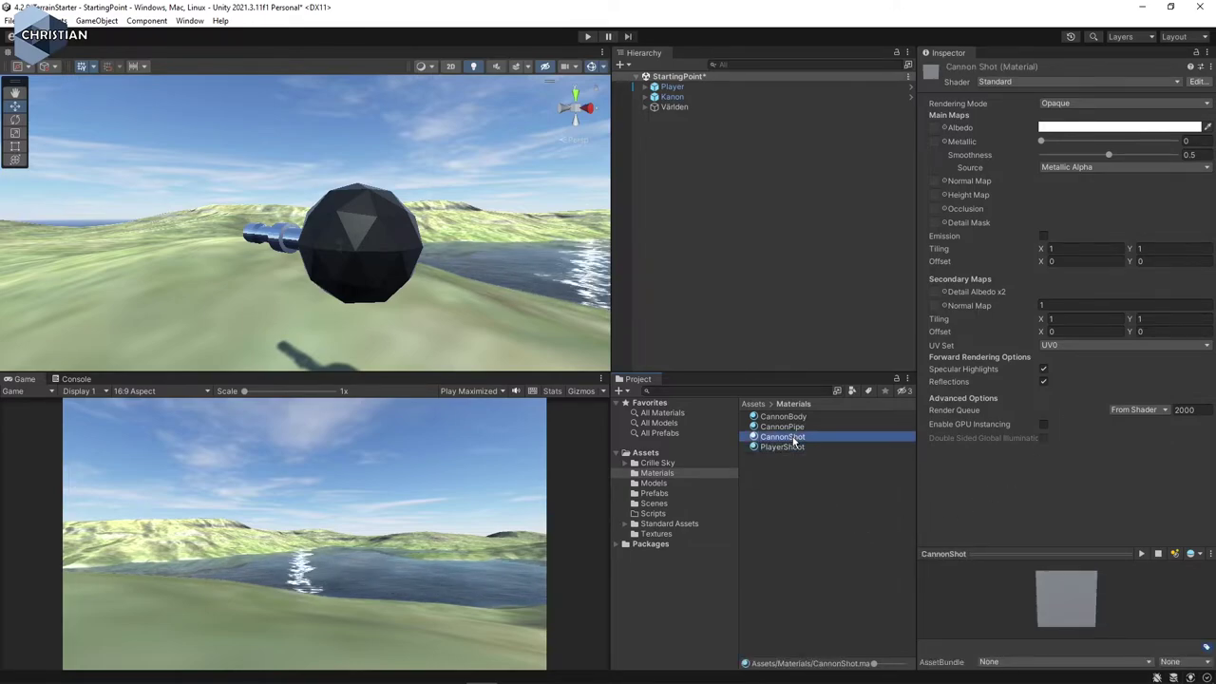
left_click(1084, 130)
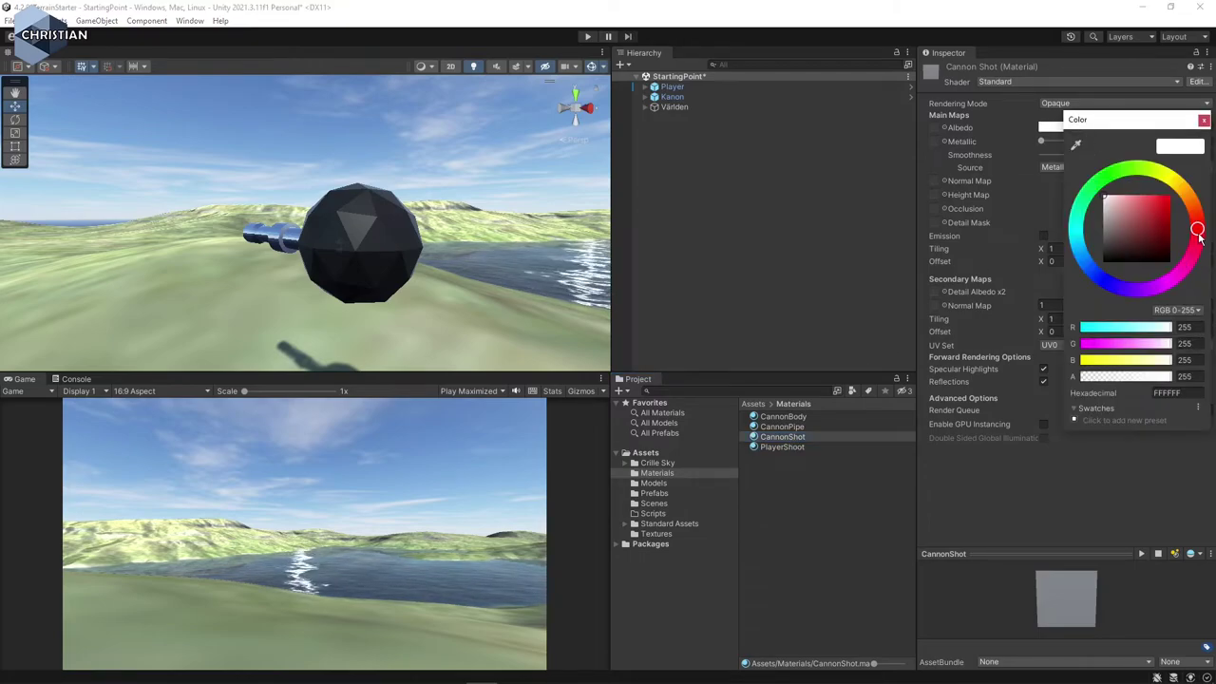
left_click(1167, 208)
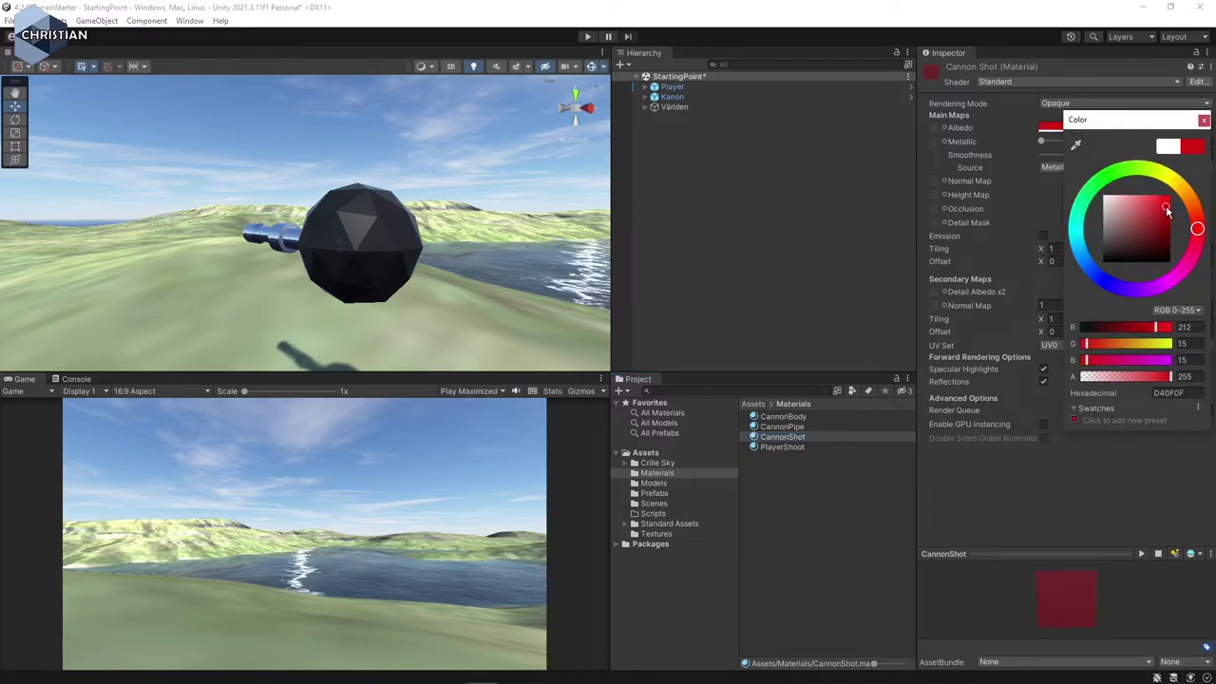
left_click(1204, 120)
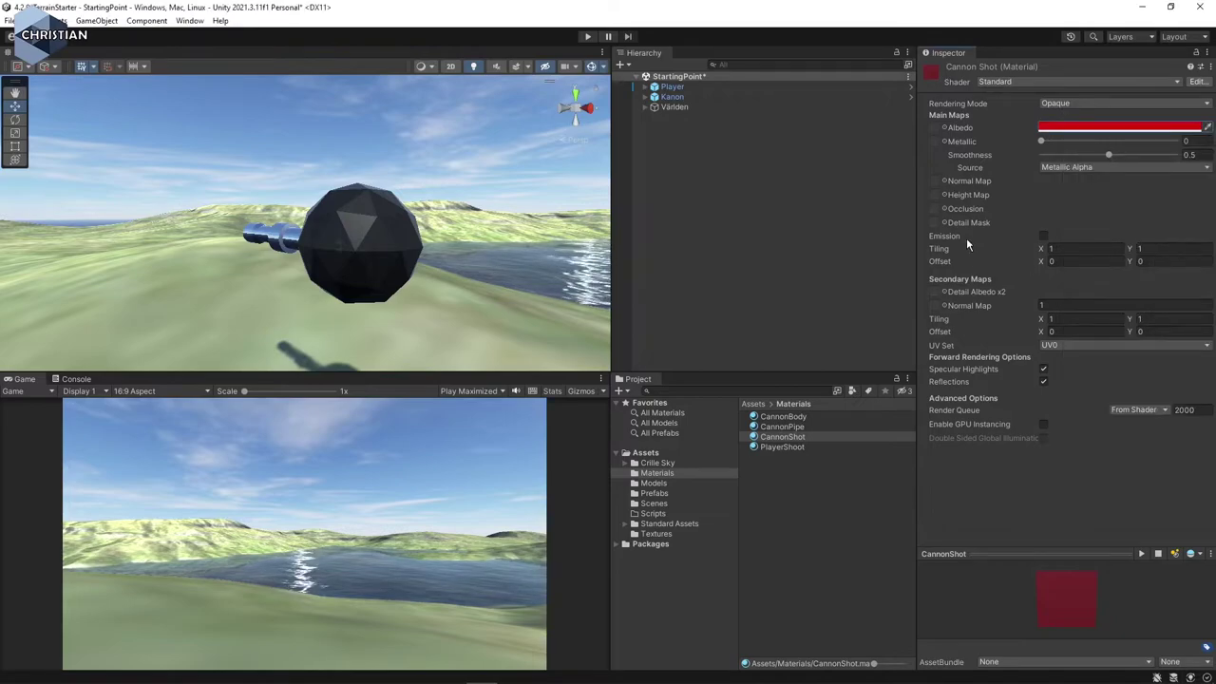
- Assign the CannonShot material to Element 0 of Kanon's Line Renderer materials
left_click(687, 97)
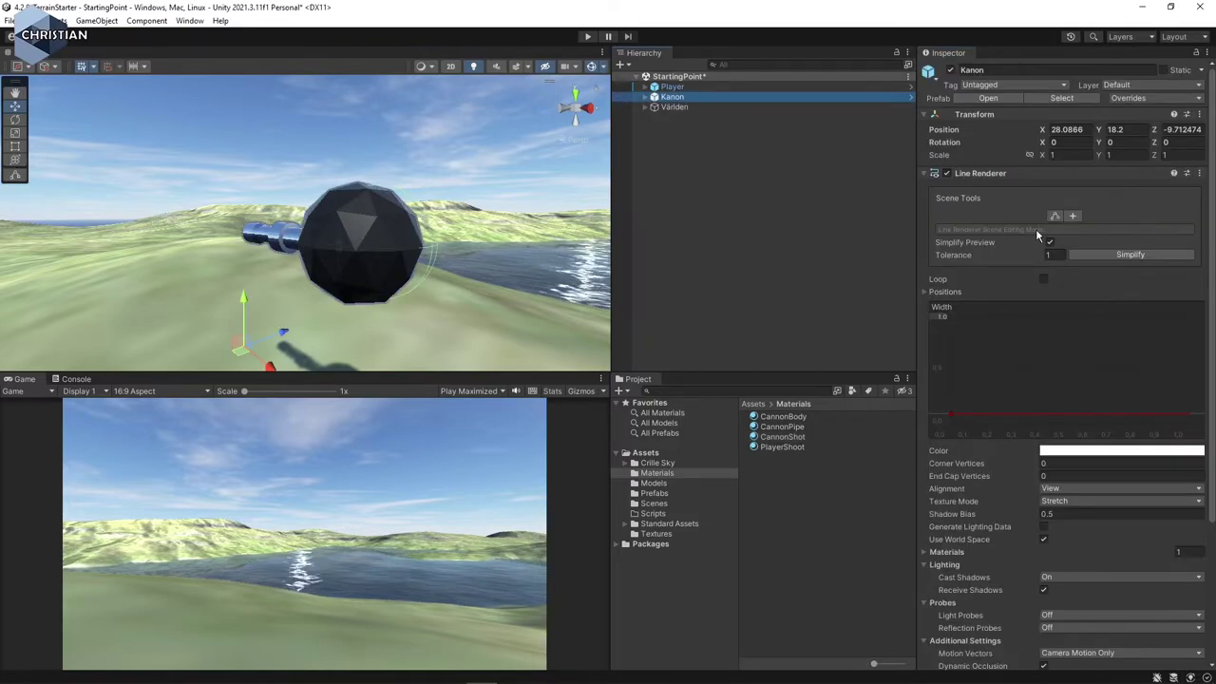
scroll(1080, 484, "down", 5)
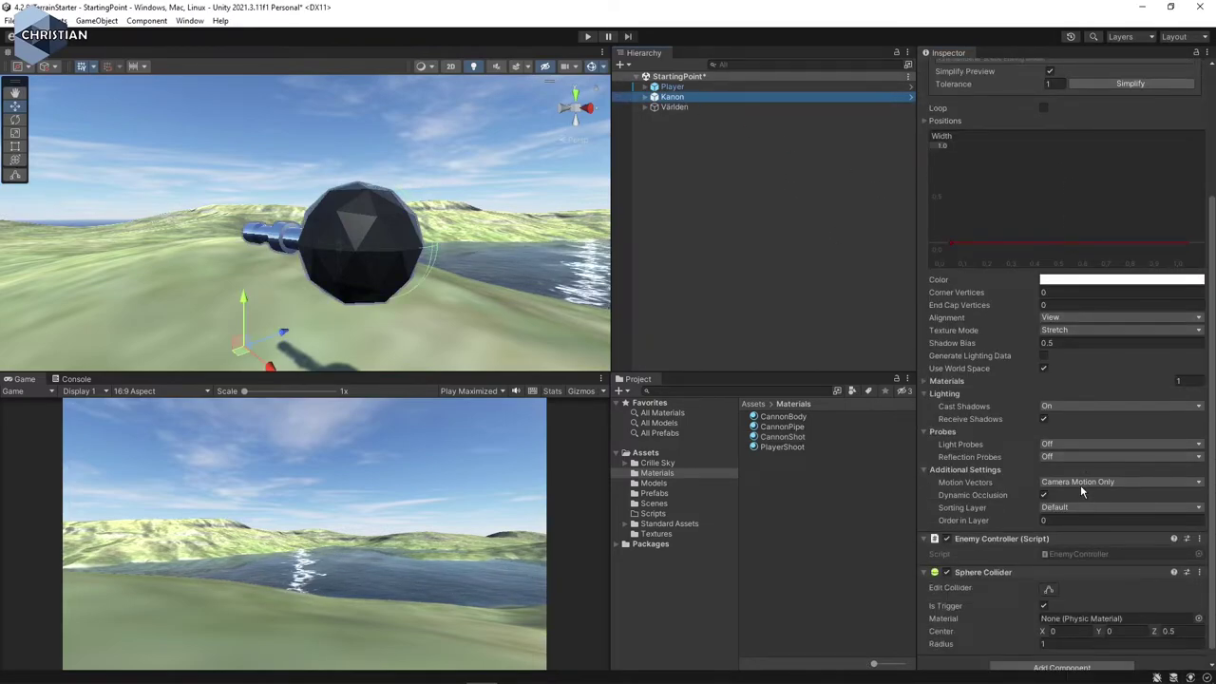
left_click(931, 382)
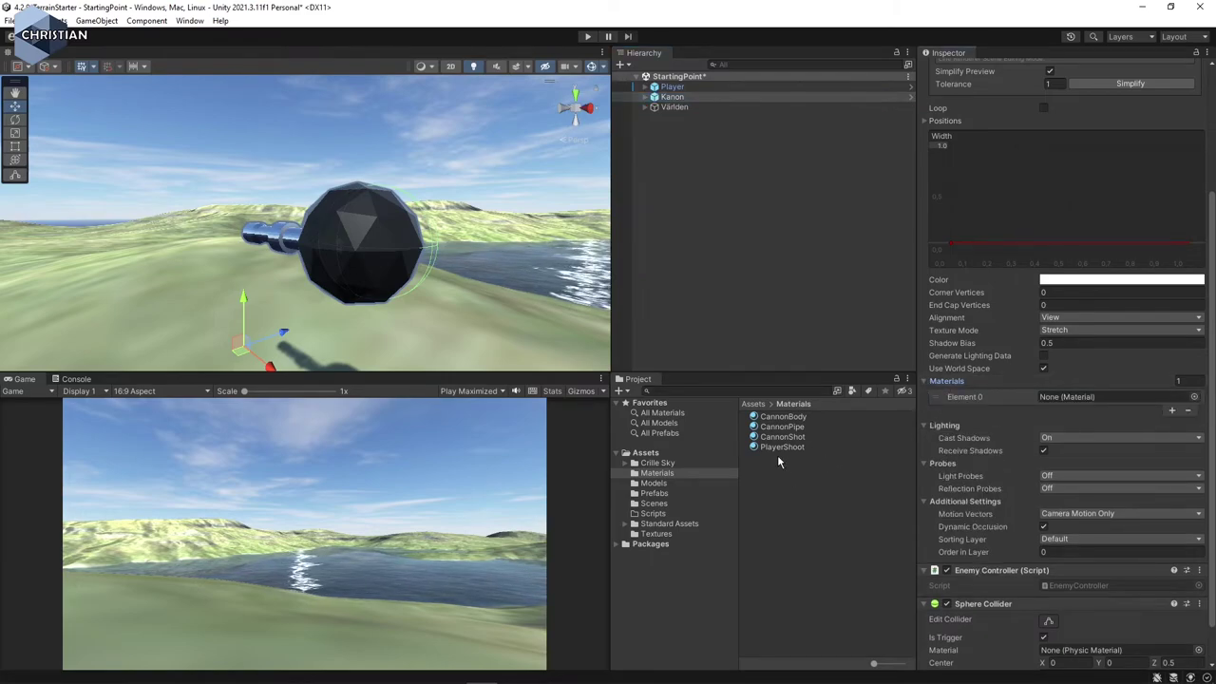
left_click_drag(779, 446, 1100, 399)
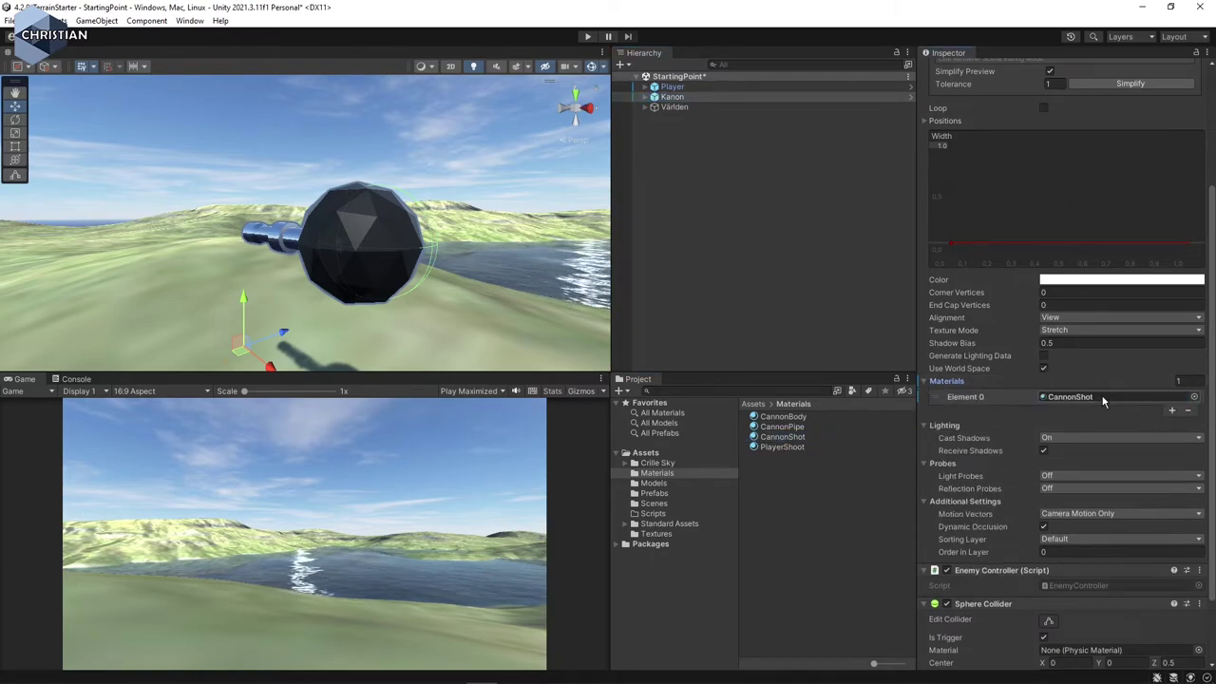
- Reselect Kanon and open its EnemyController script in Visual Studio
left_click(813, 525)
left_click(687, 97)
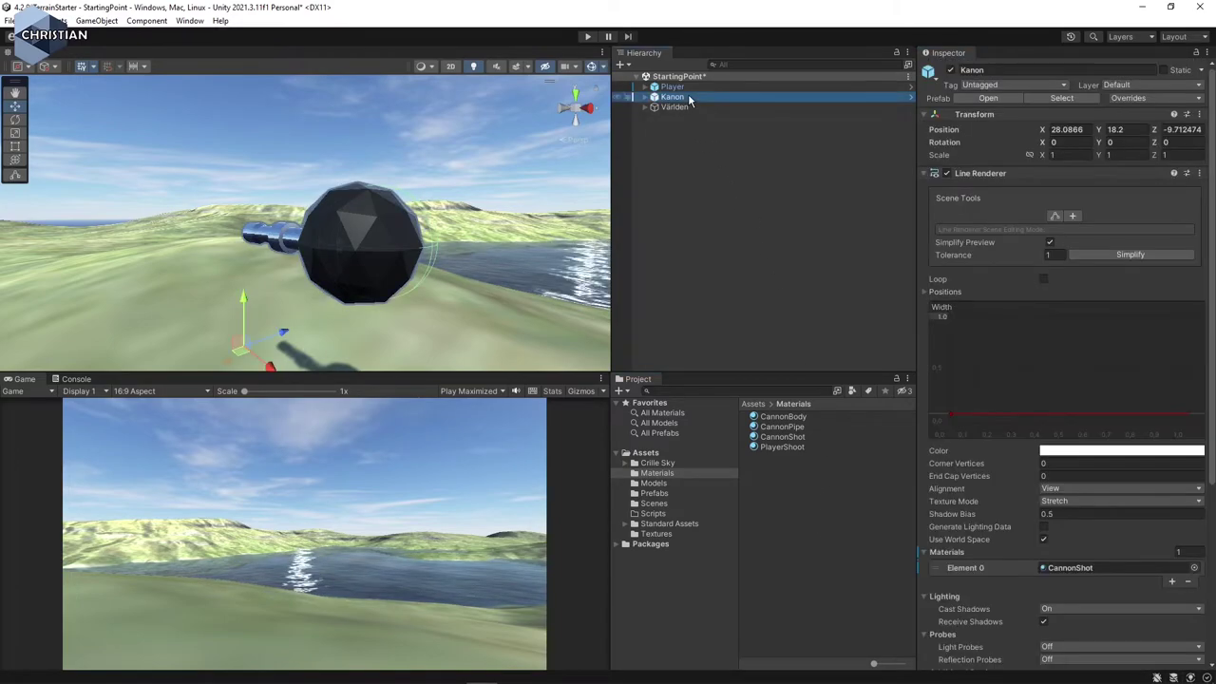
scroll(1079, 547, "down", 5)
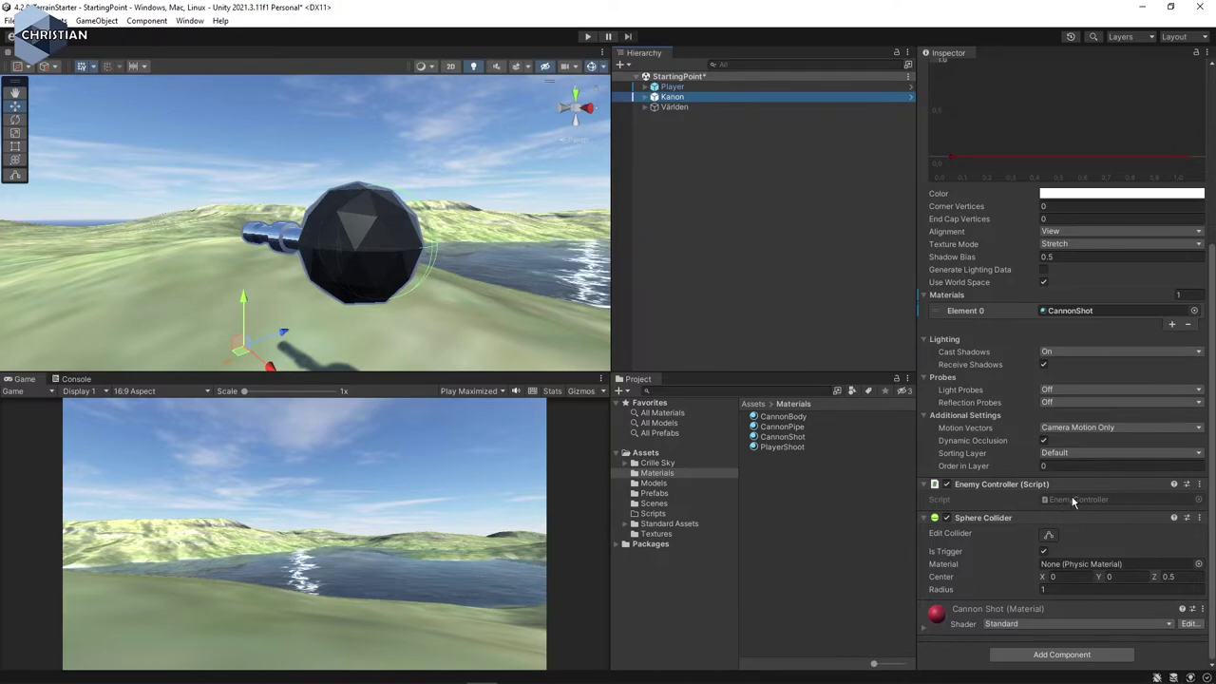
double_click(1072, 500)
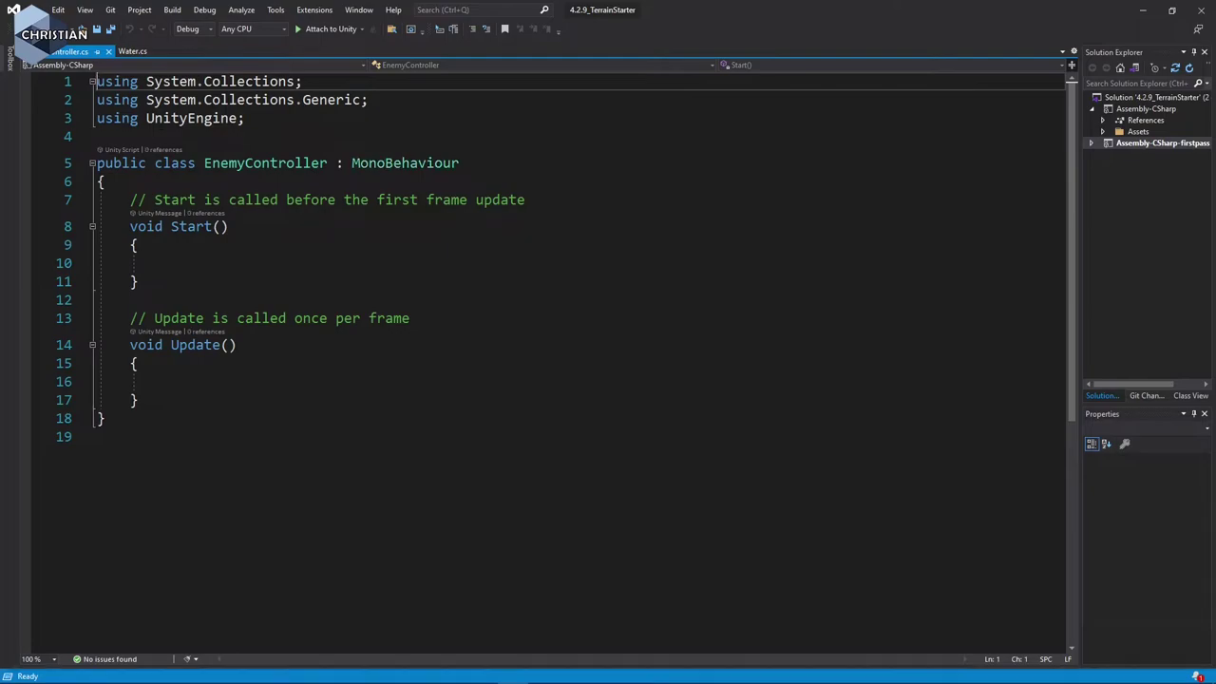
- Open BurkController.cs from Desktop\4.2.2_Burksjutaren\Assets\Scripts in Visual Studio
left_click(33, 10)
mouse_move(73, 39)
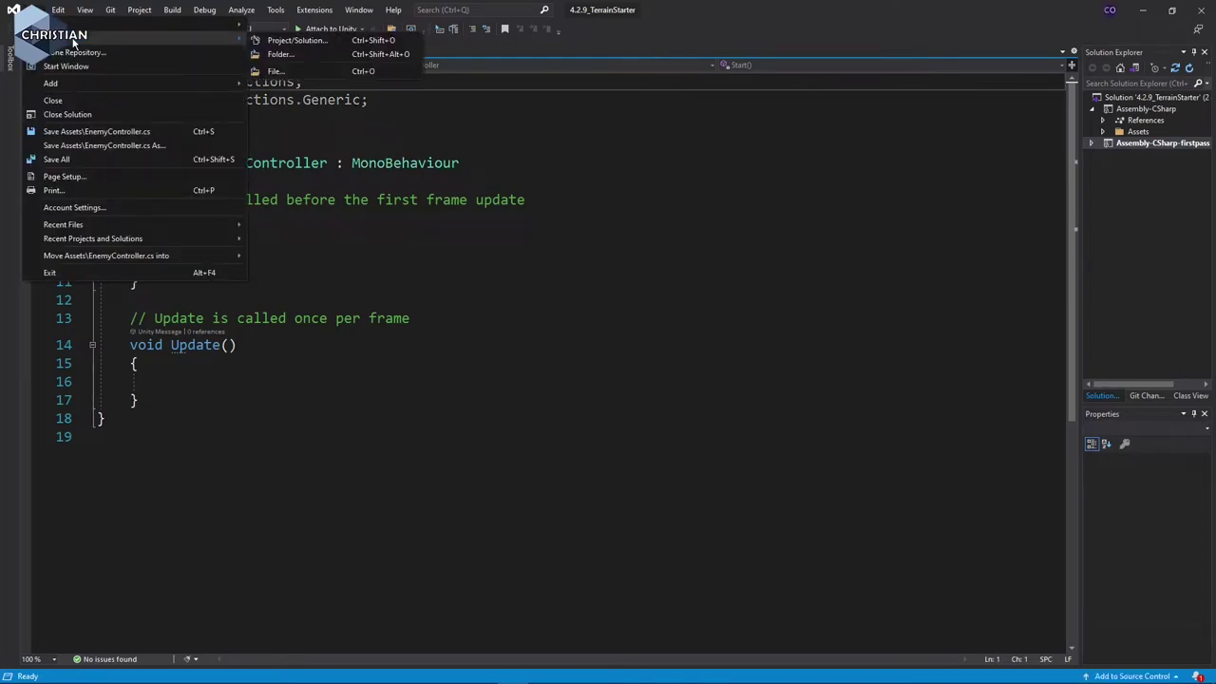
left_click(298, 73)
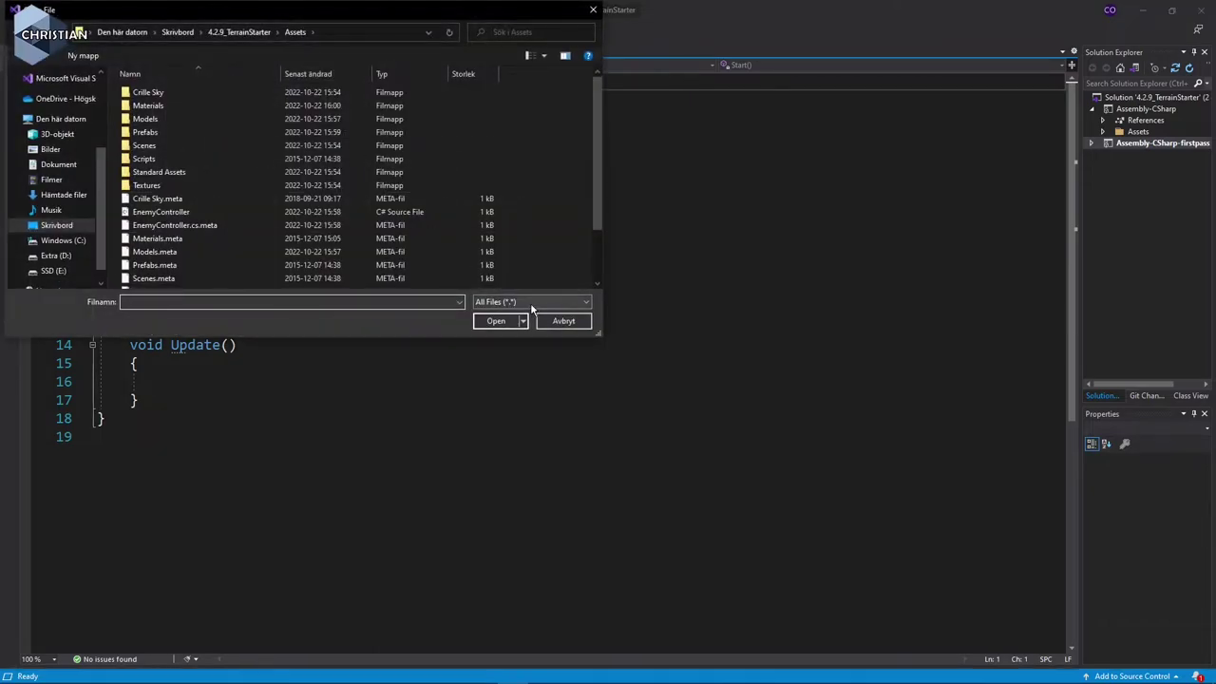
left_click(177, 33)
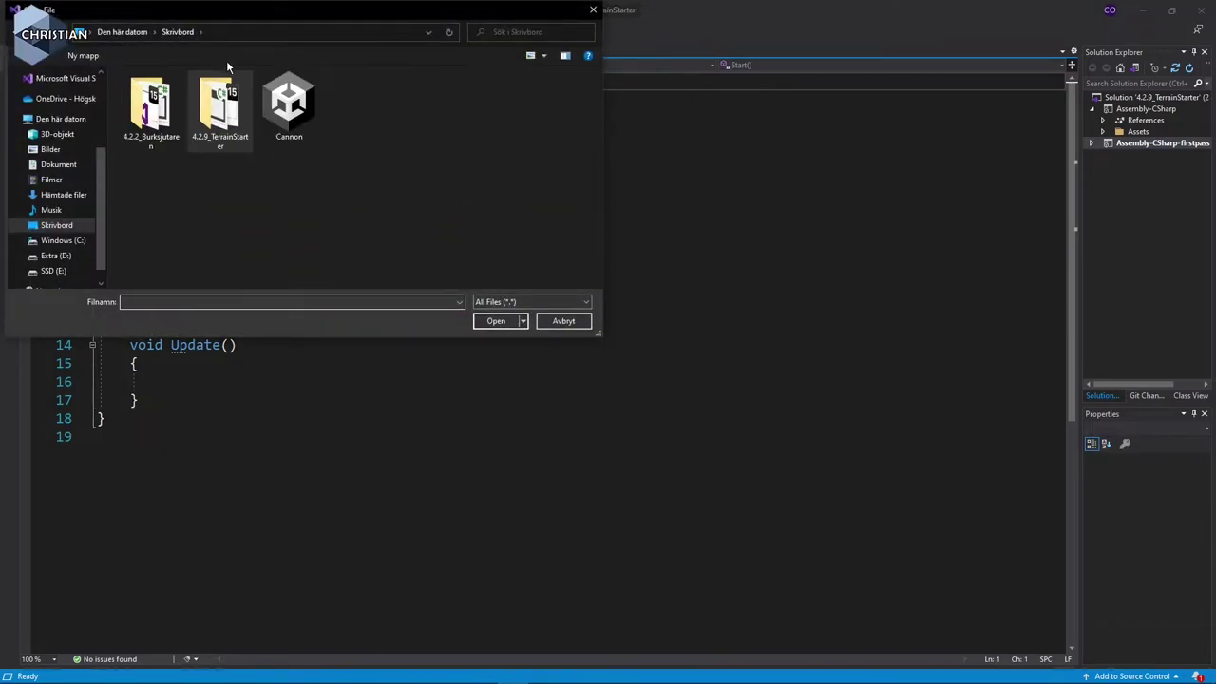
double_click(158, 105)
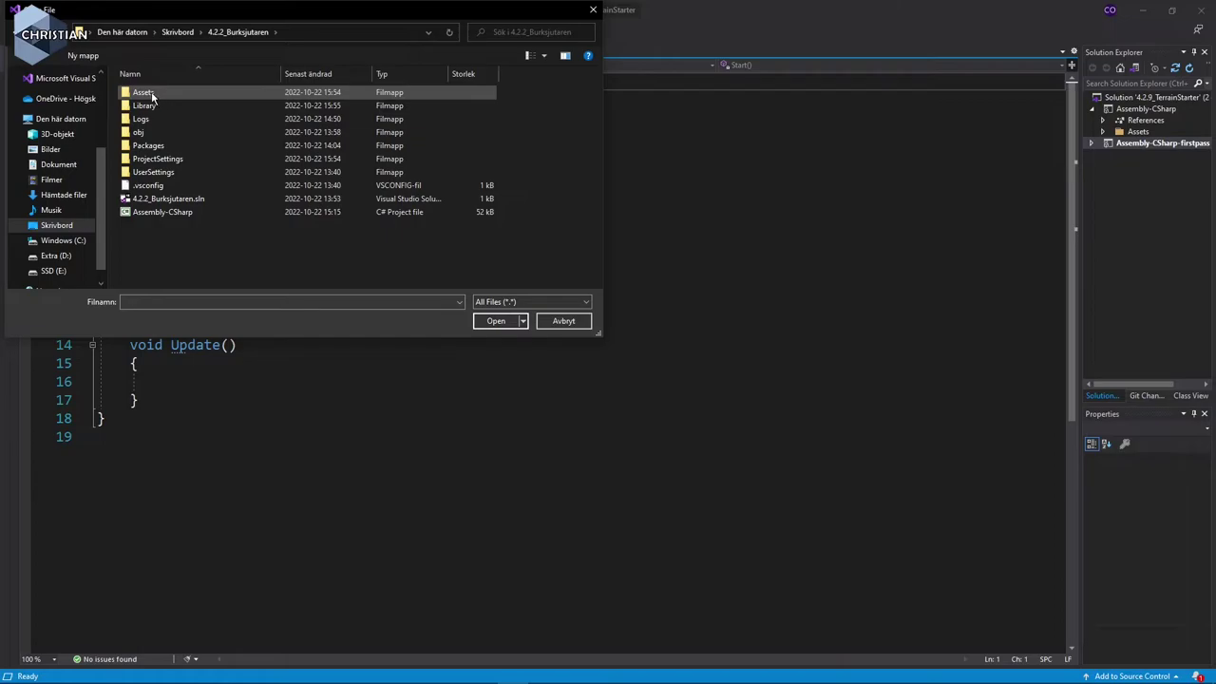
double_click(152, 95)
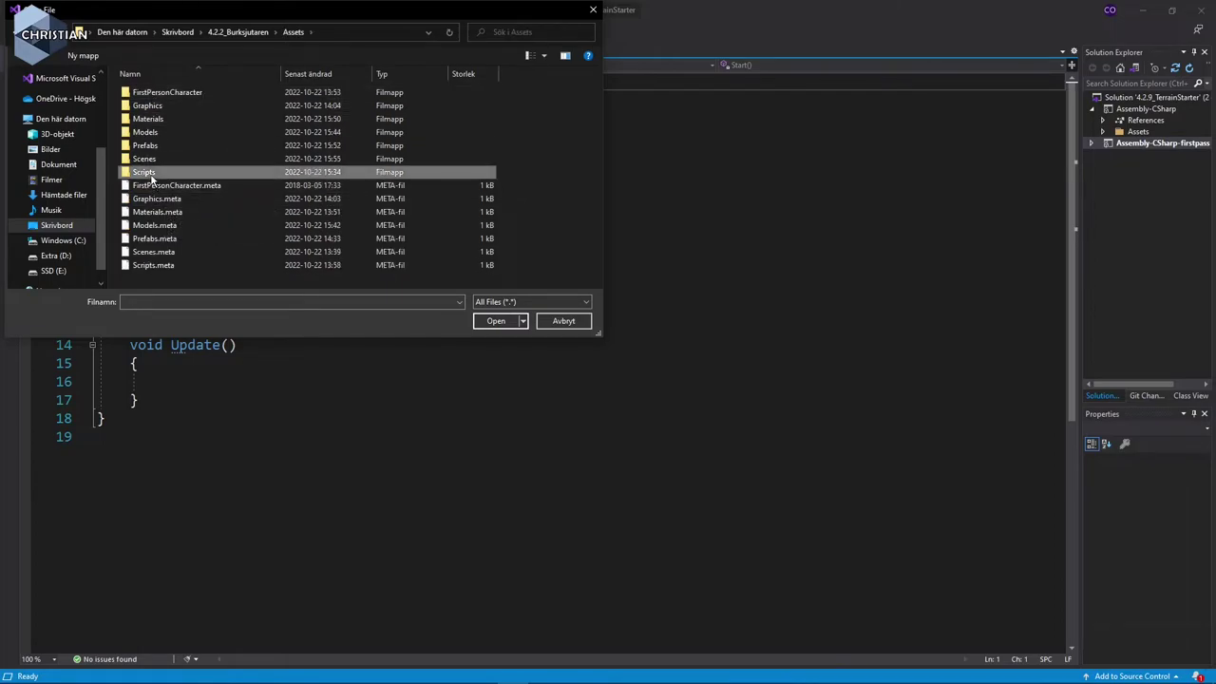
double_click(150, 171)
double_click(157, 93)
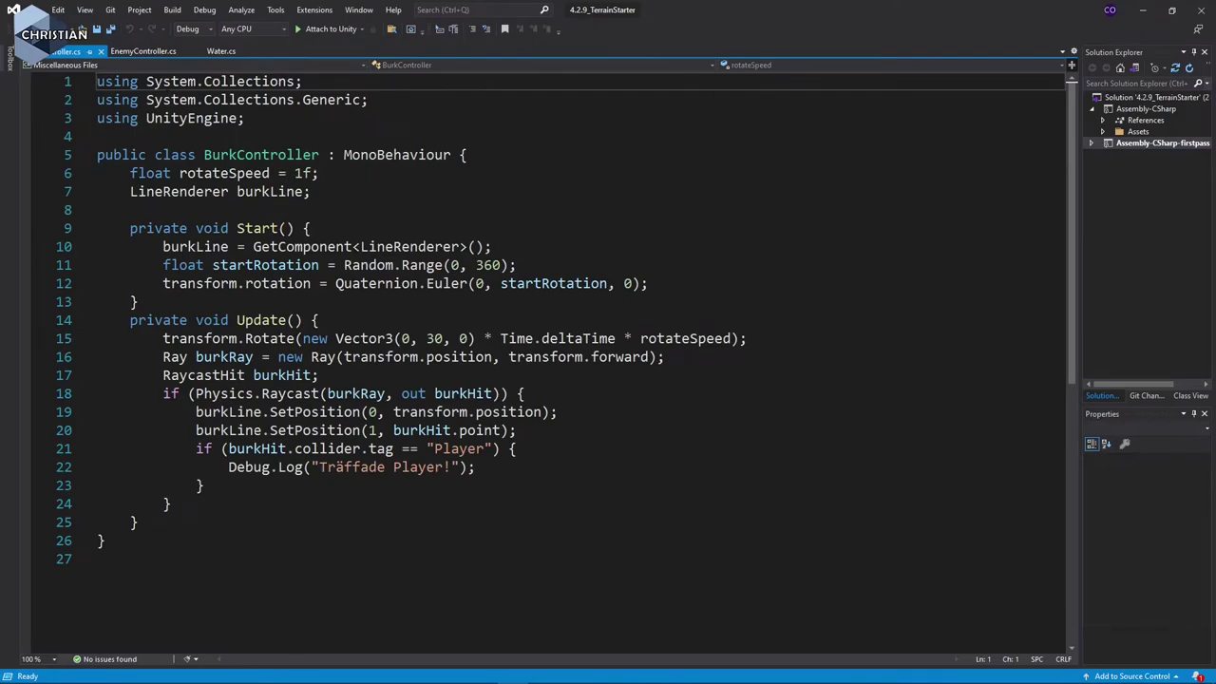
- Replace EnemyController's template Start and Update with BurkController's copied fields and methods
mouse_move(97, 173)
left_mouse_down()
mouse_move(318, 375)
mouse_move(140, 521)
left_mouse_up()
key("ctrl+c")
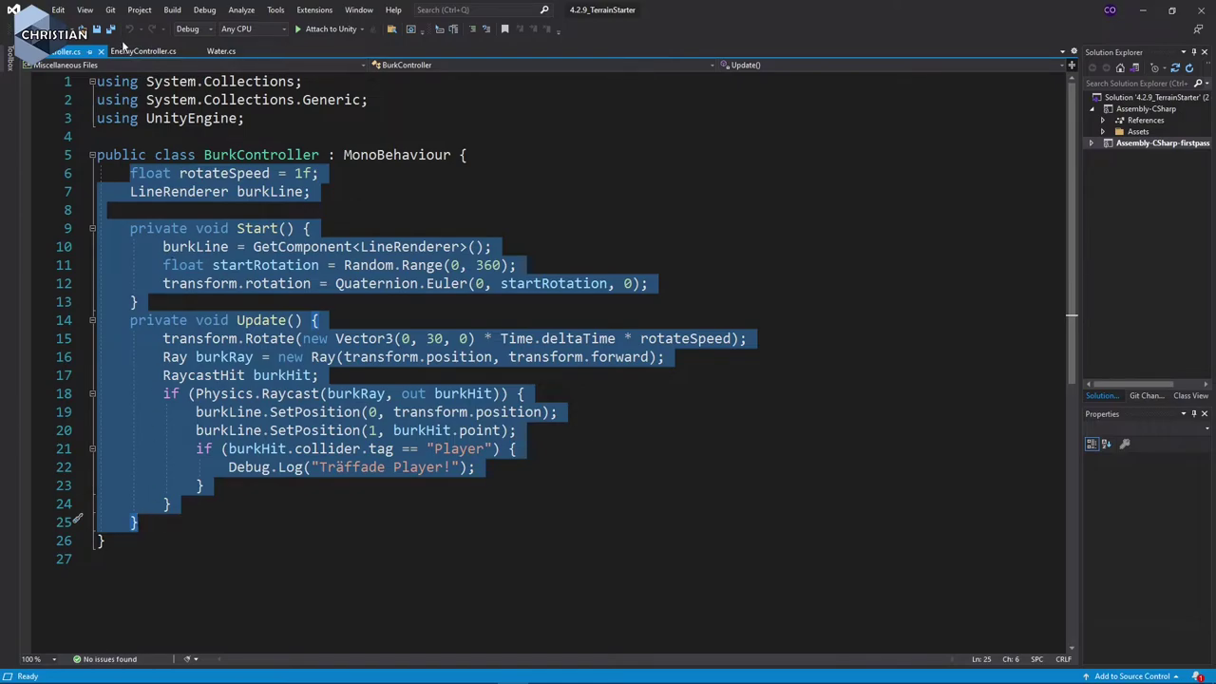
left_click(102, 55)
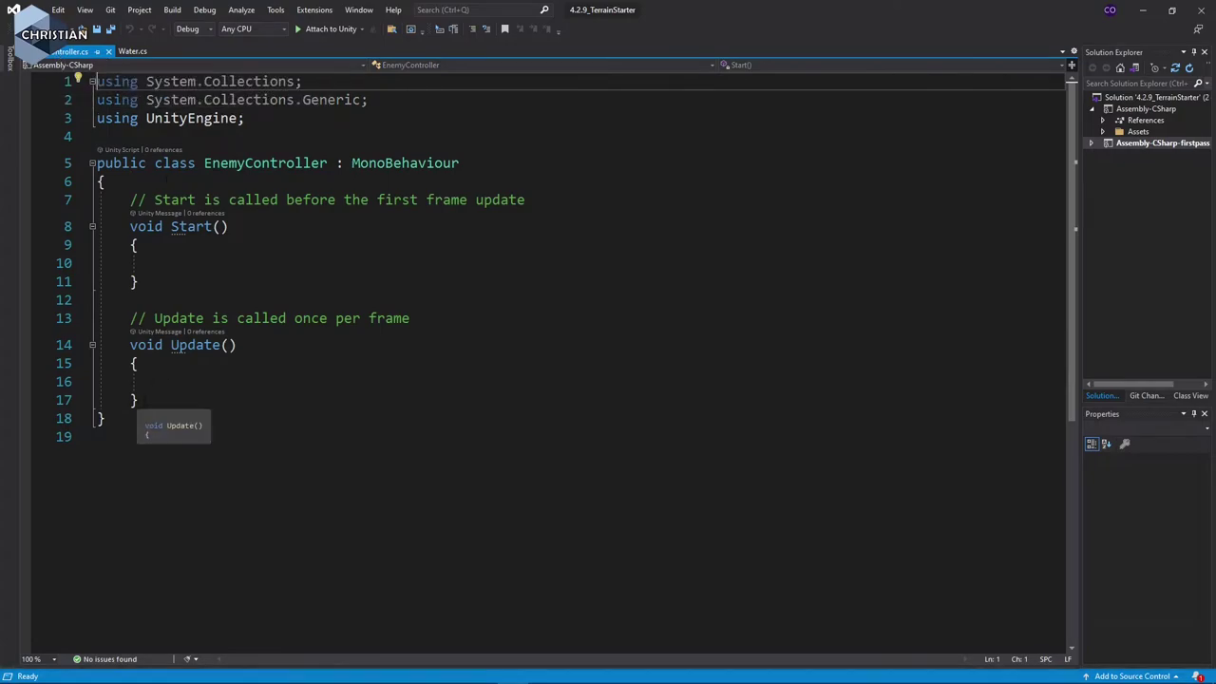
left_click_drag(139, 400, 98, 199)
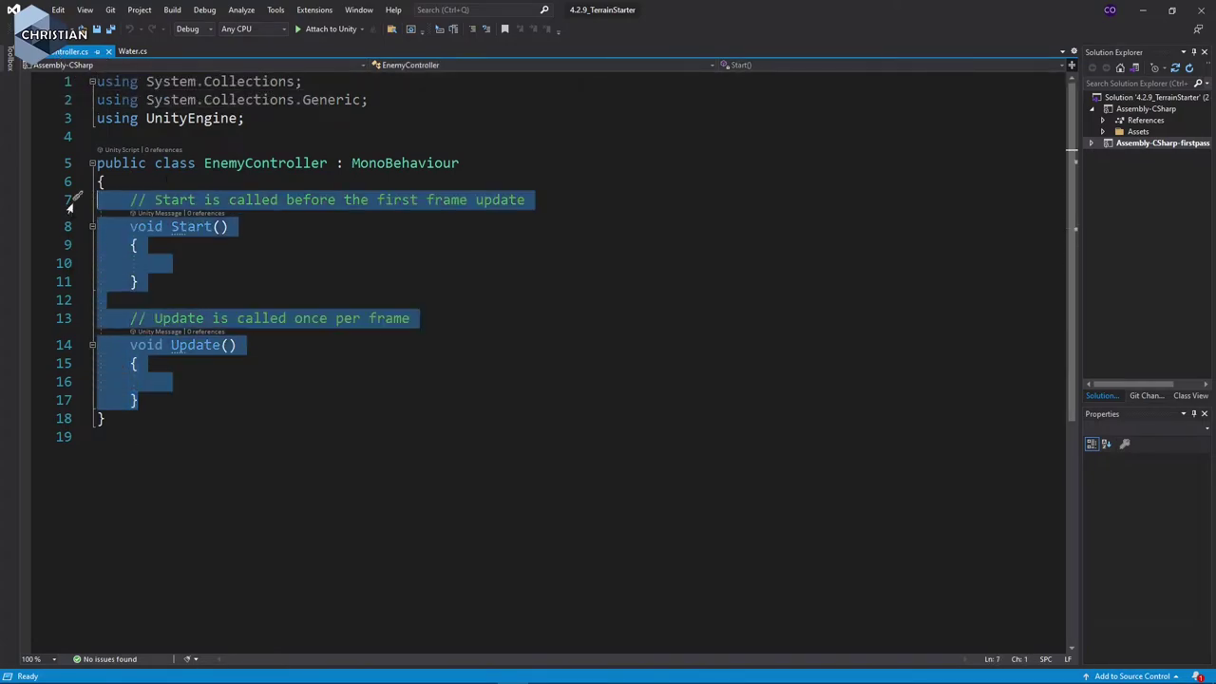
key("Return")
key("BackSpace")
key("BackSpace")
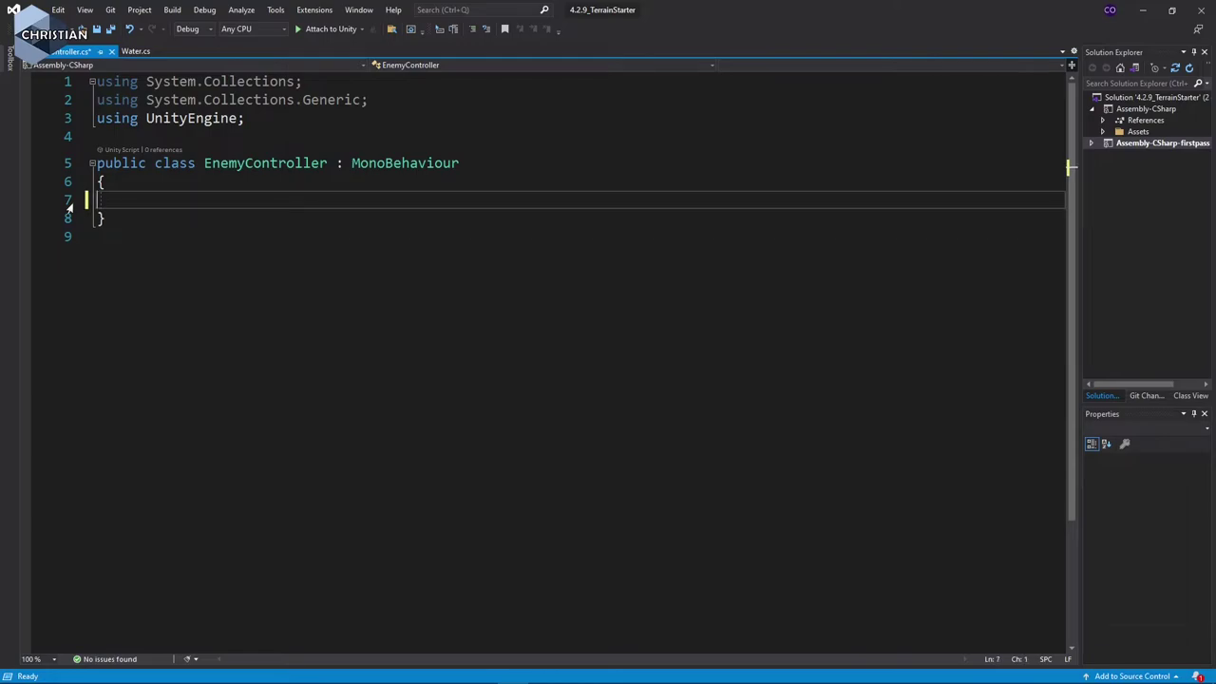
key("ctrl+v")
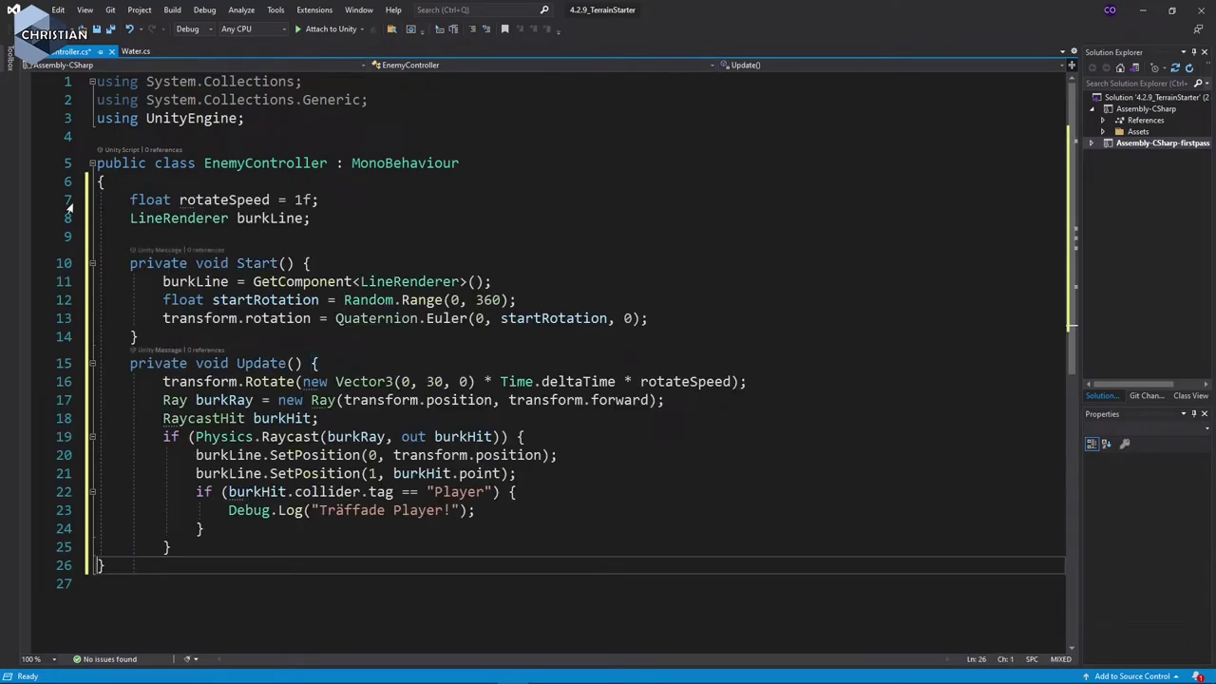
- Reformat the pasted code, save EnemyController.cs, and return to Unity
key("ctrl+d")
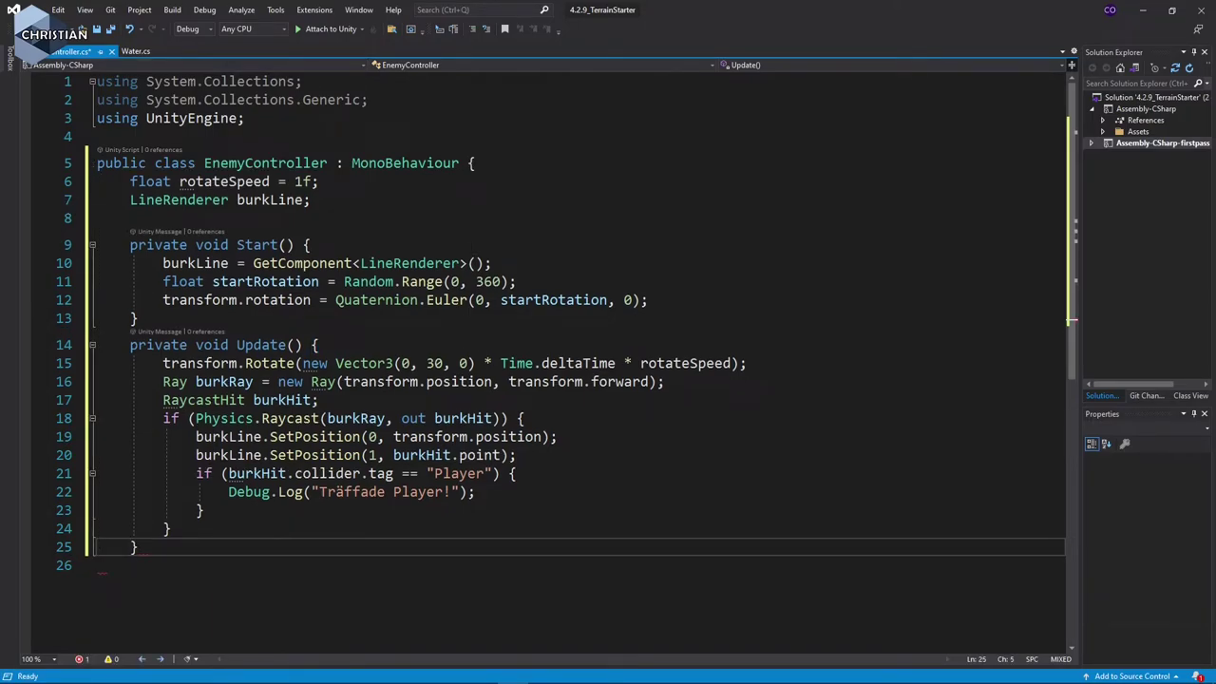
left_click(467, 418)
key("ctrl+s")
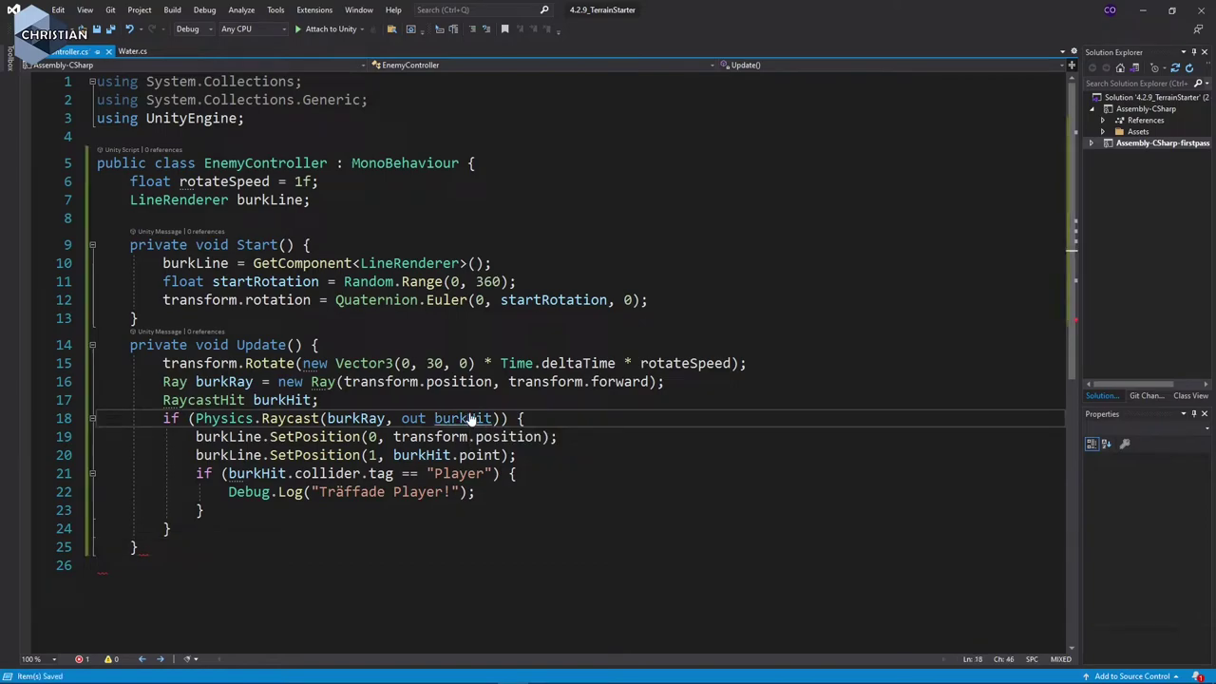
left_click(320, 400)
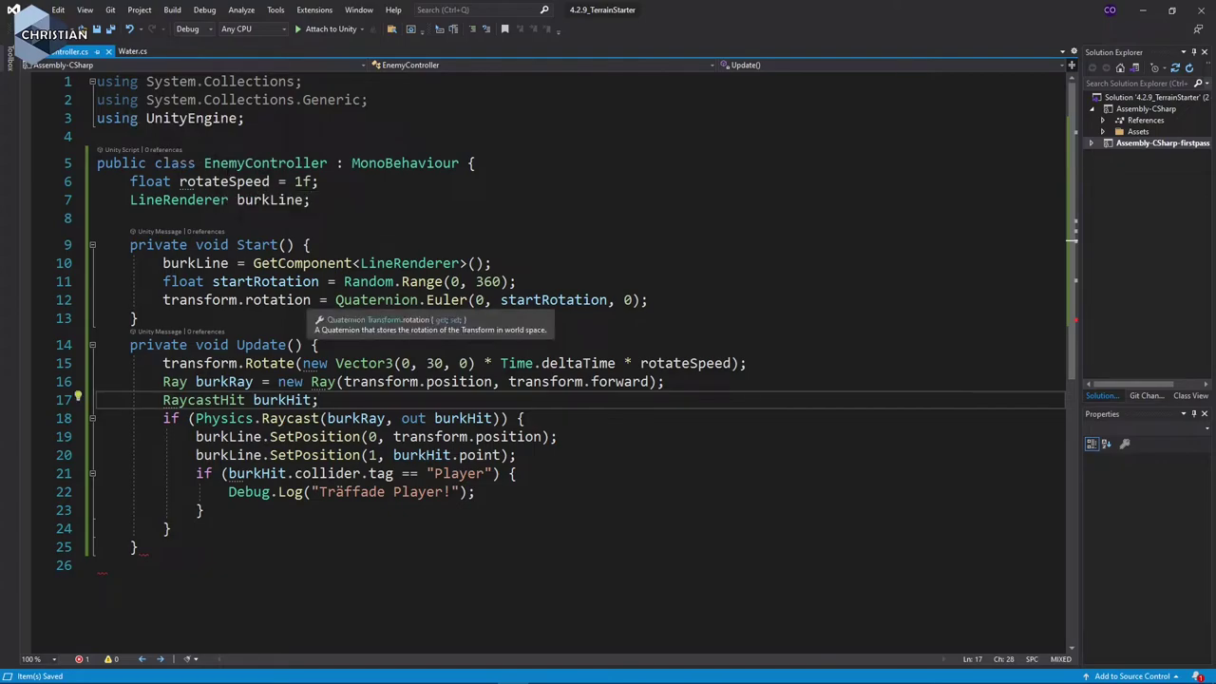
left_click(130, 565)
type("}")
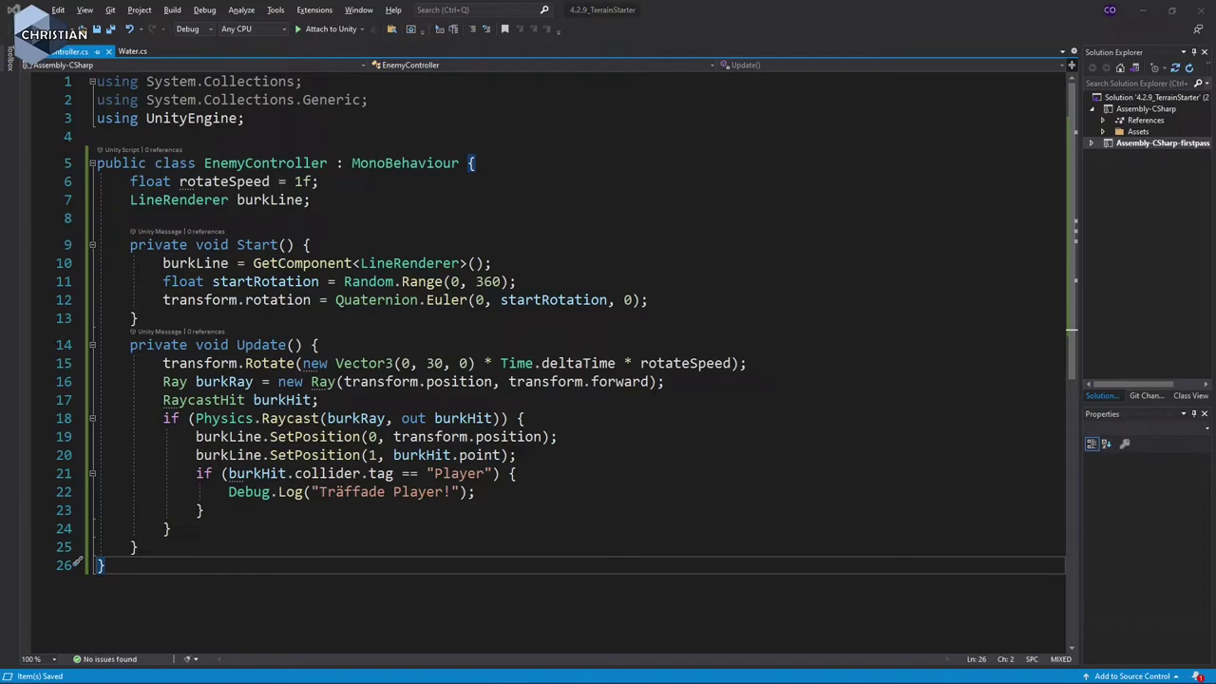
key("alt+Tab")
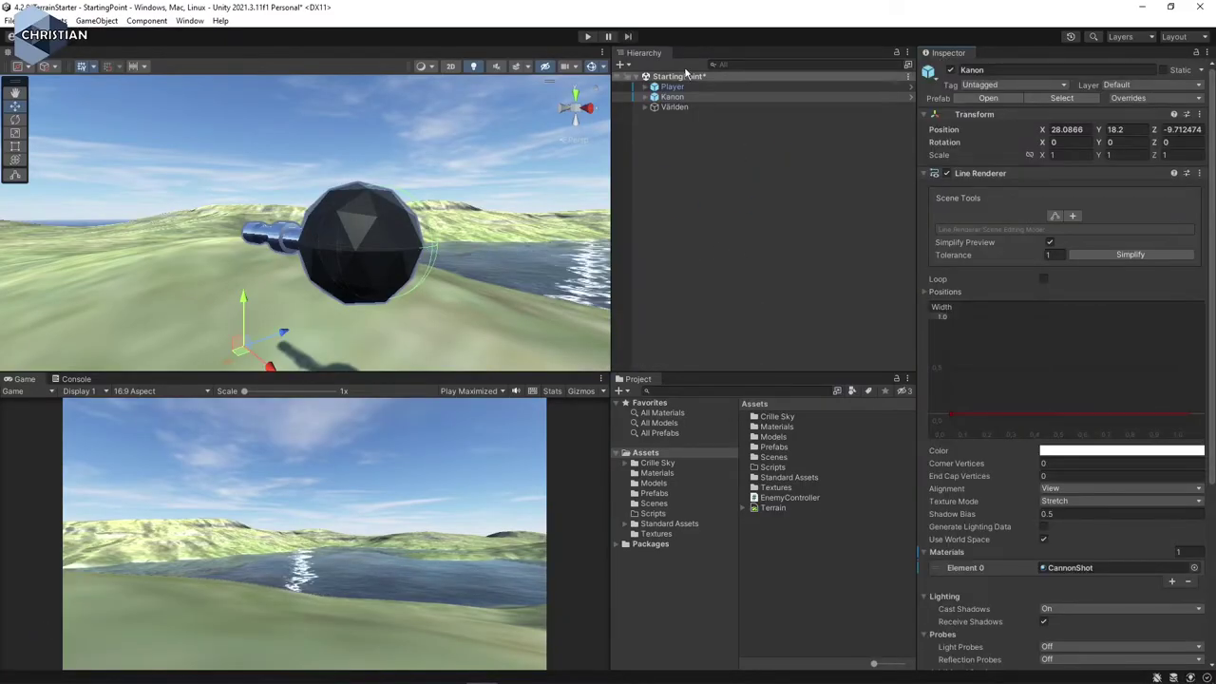
left_click(588, 37)
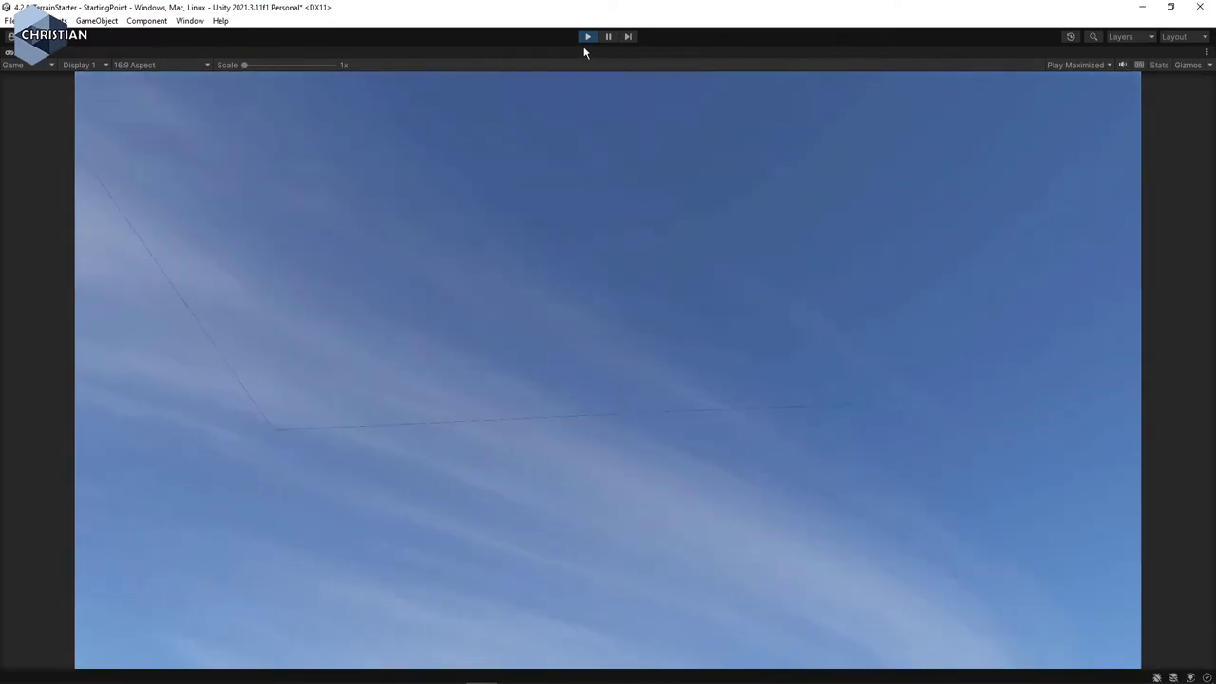
left_click(588, 38)
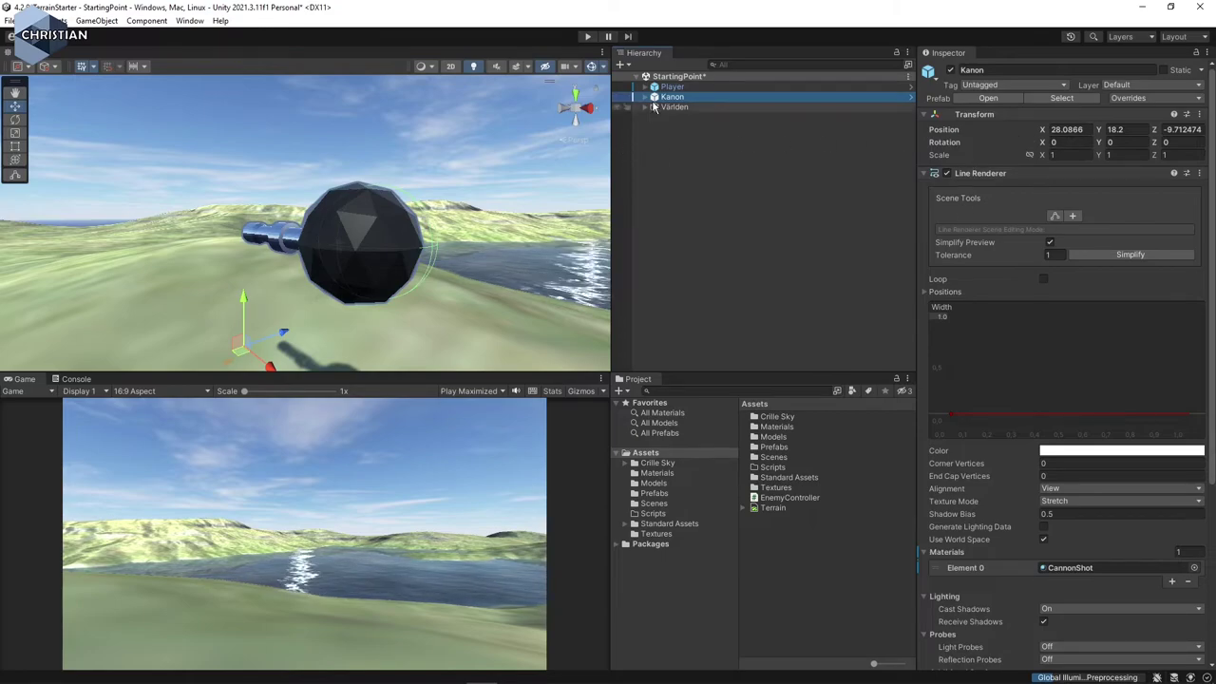
- Change the Kanon Pipe's Y rotation from -90 to 0
left_click(677, 117)
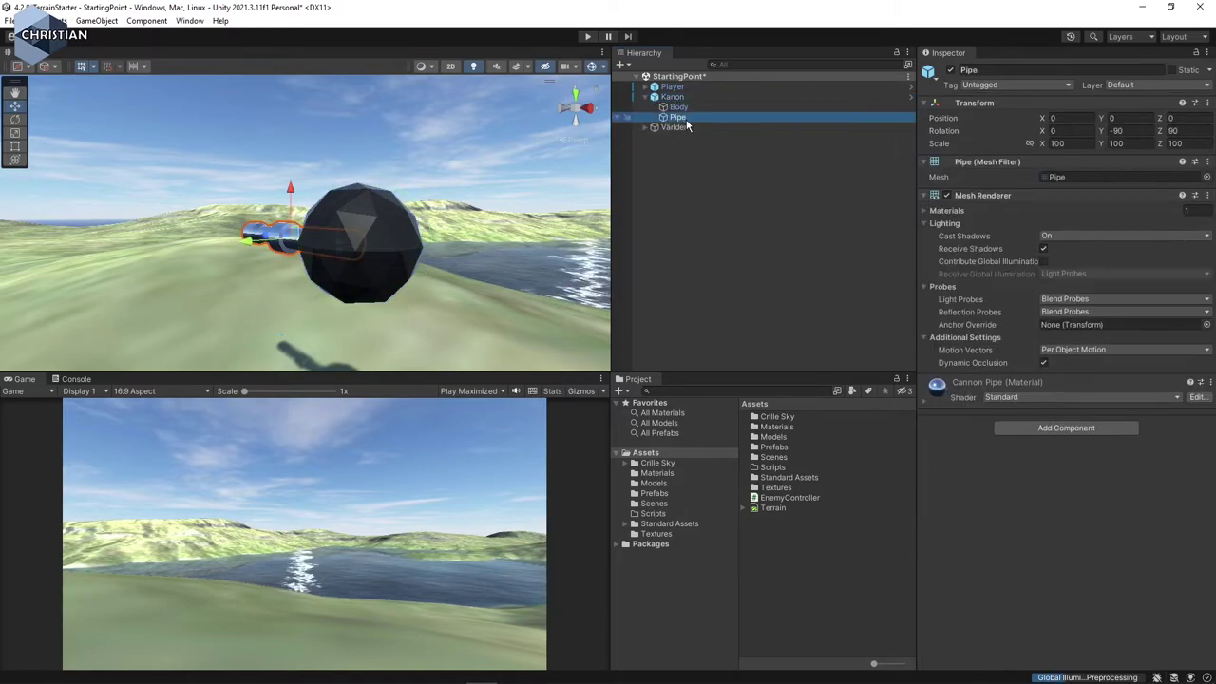
left_click(1123, 130)
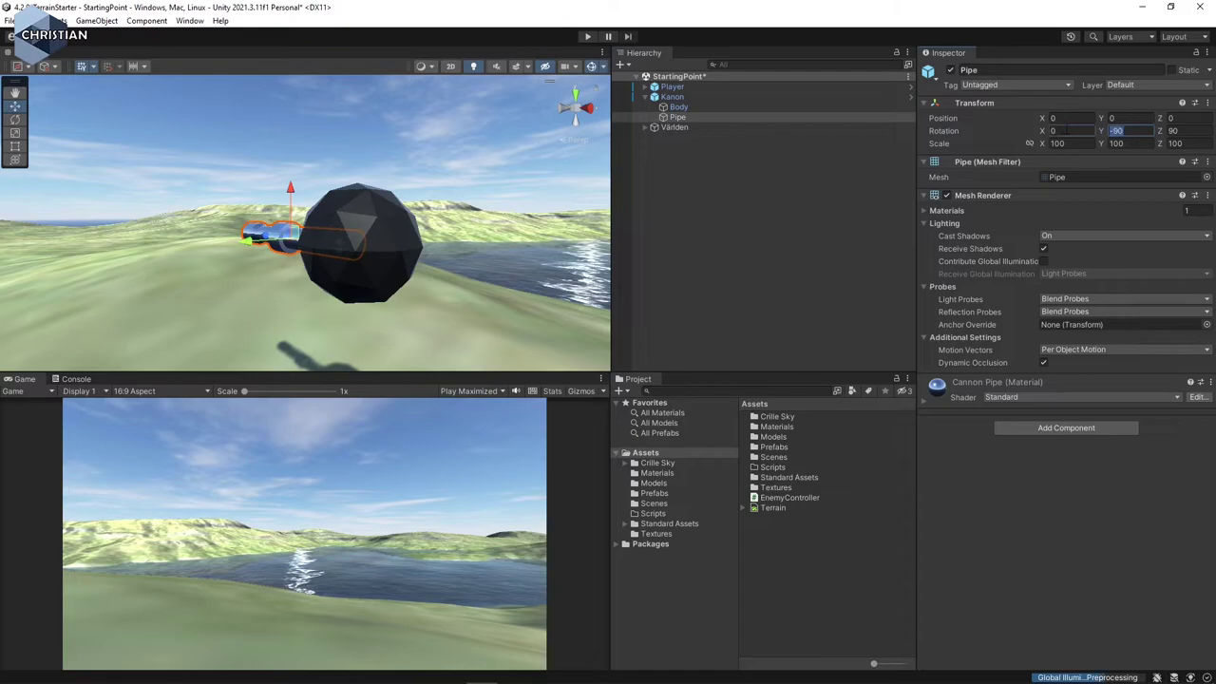
type("0")
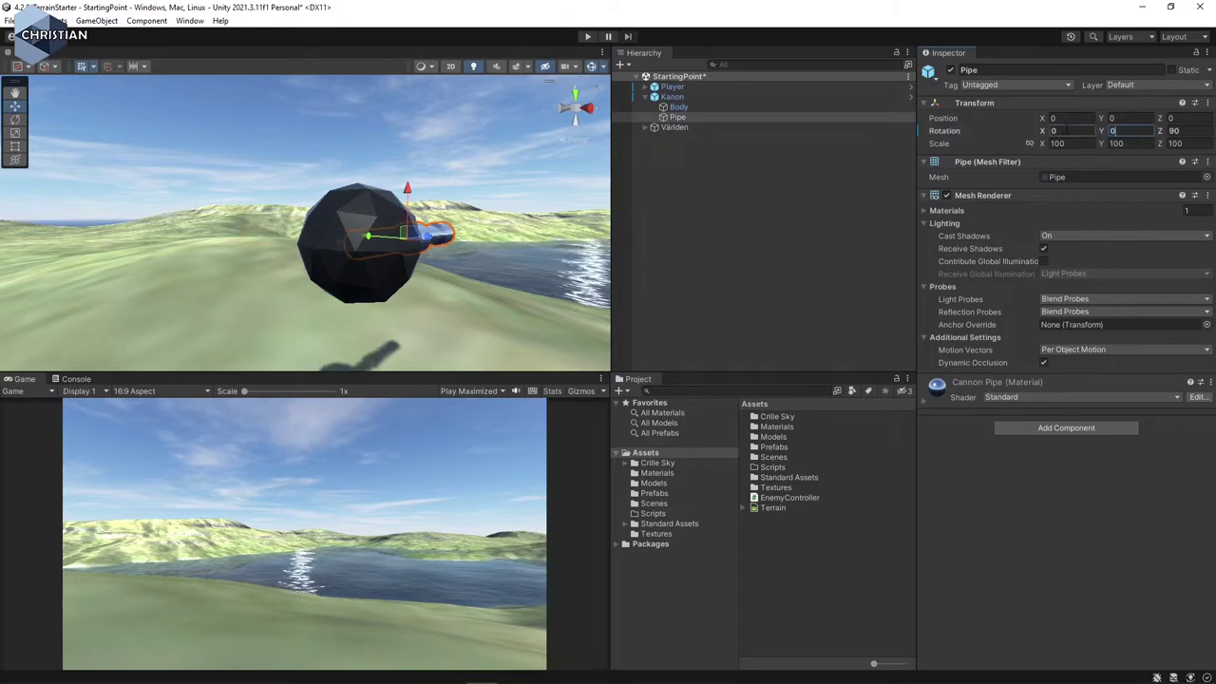
key("Tab")
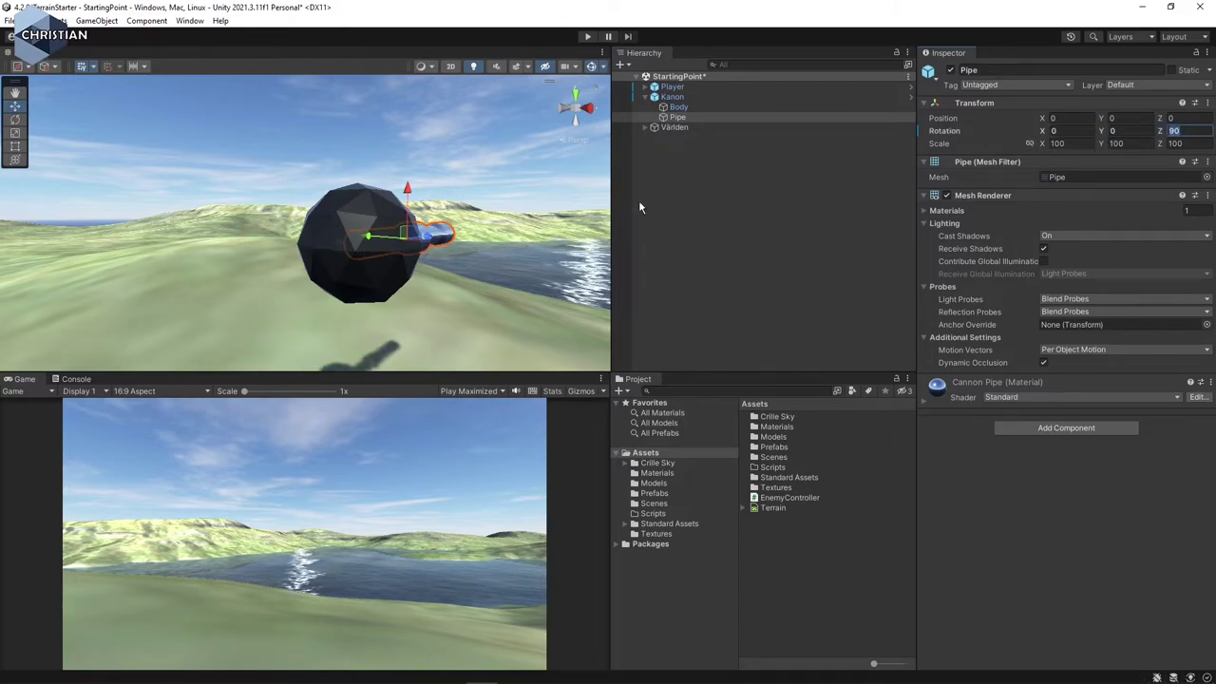
- Play-test the scene to watch the cannon, then stop play mode
left_click(589, 37)
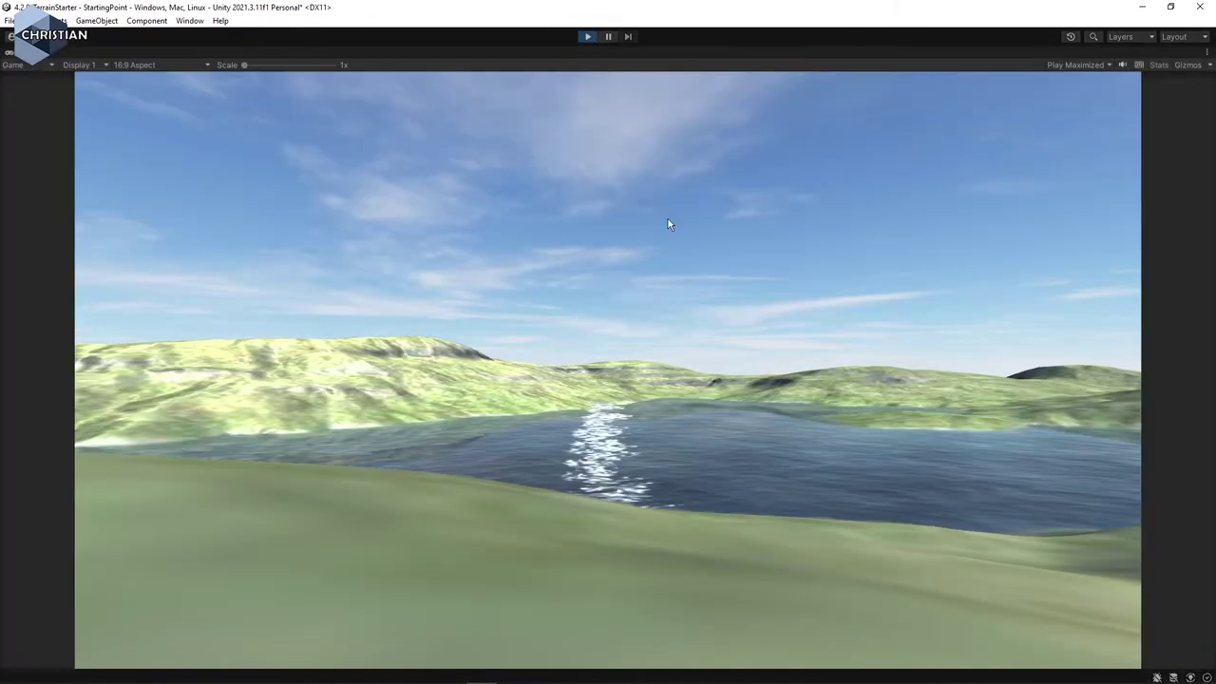
left_click(667, 224)
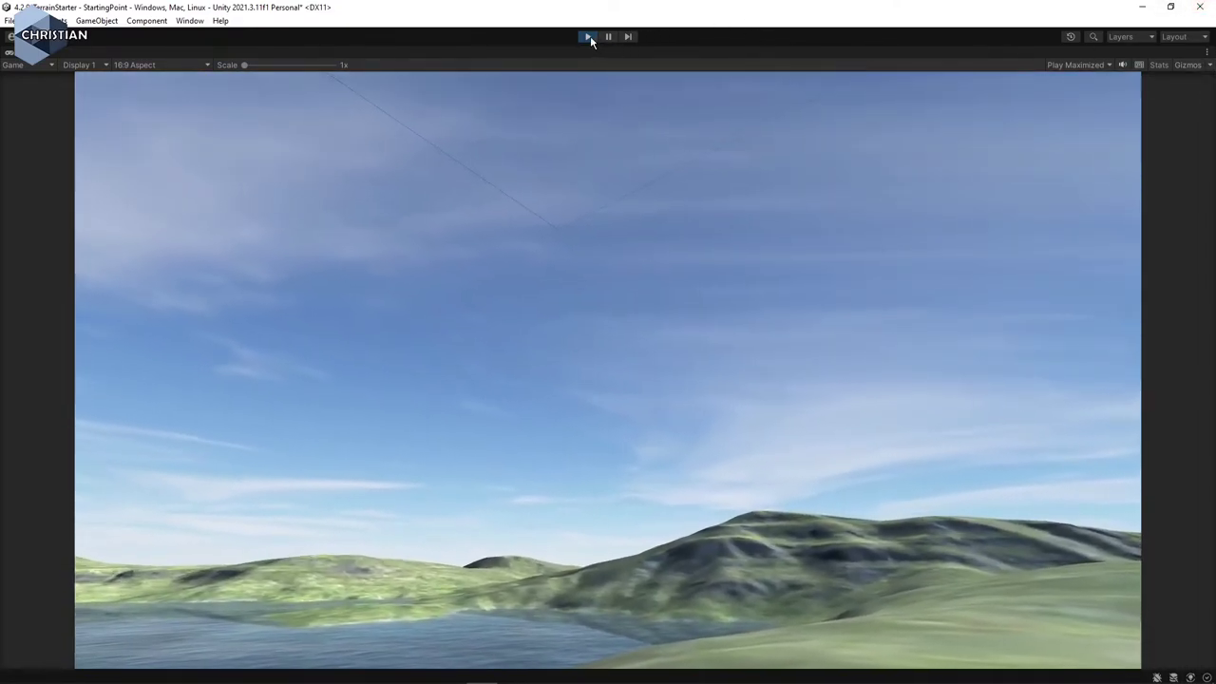
left_click(588, 36)
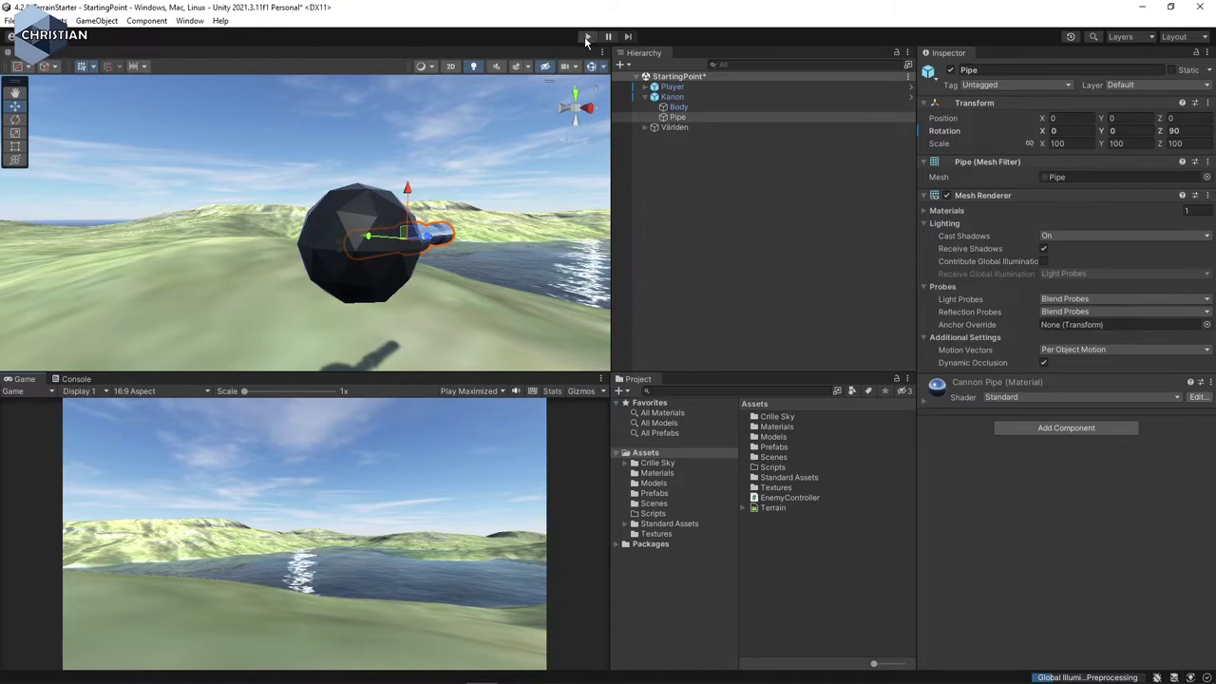
- Create a new PlayerController script and add it as a component on Player
left_click(677, 88)
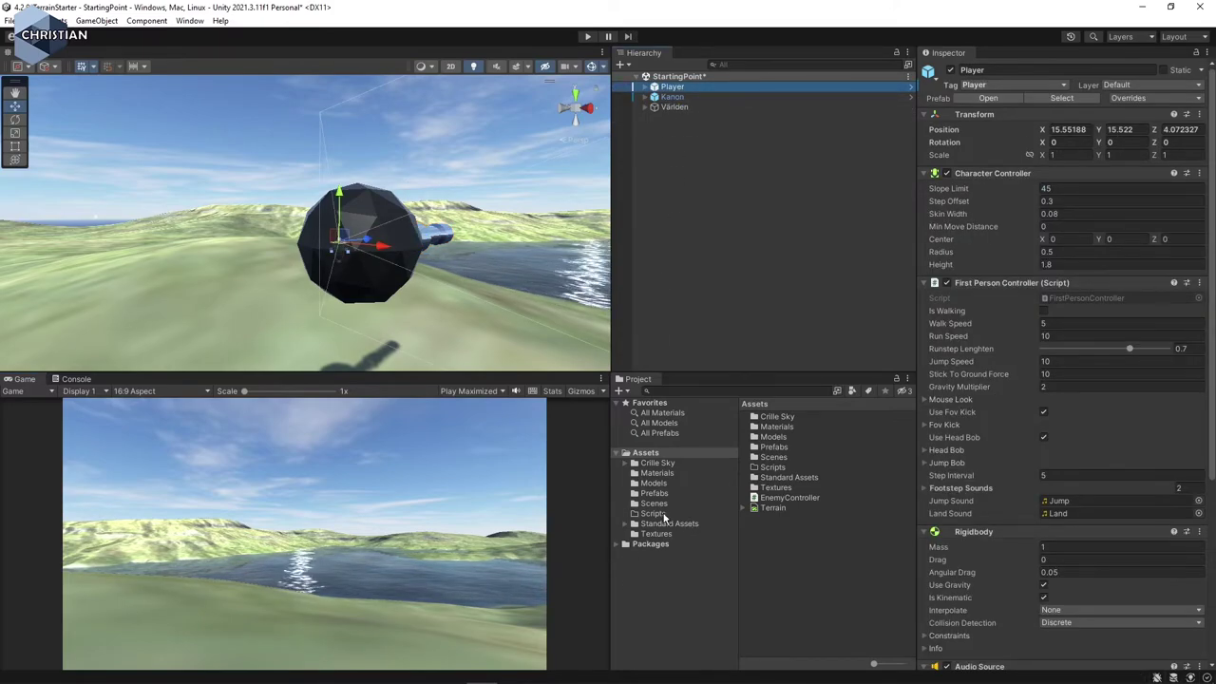
scroll(1118, 435, "down", 5)
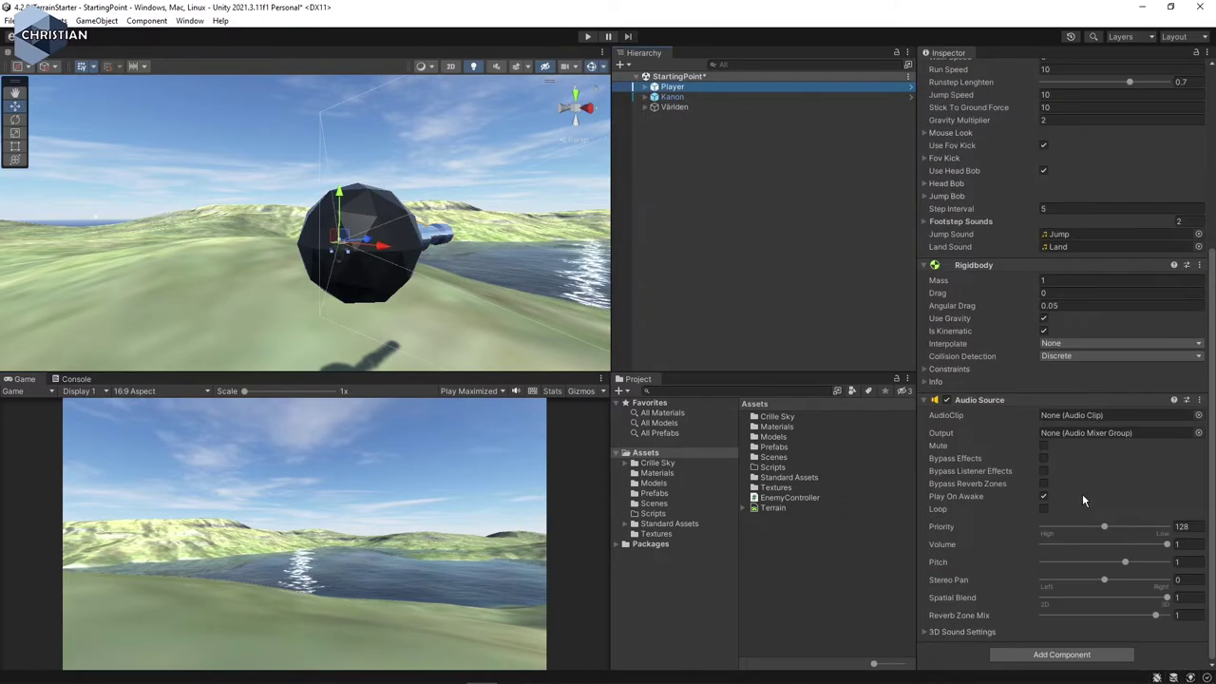
left_click(1058, 652)
type("Pl")
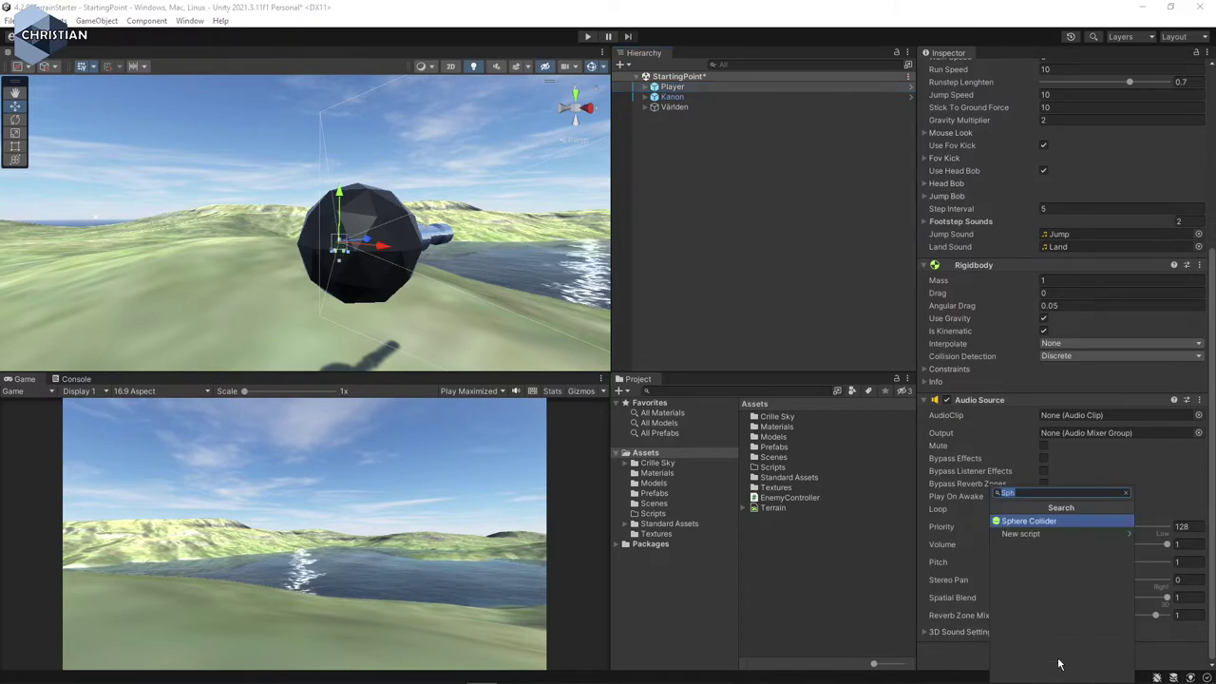
type("ayerContr")
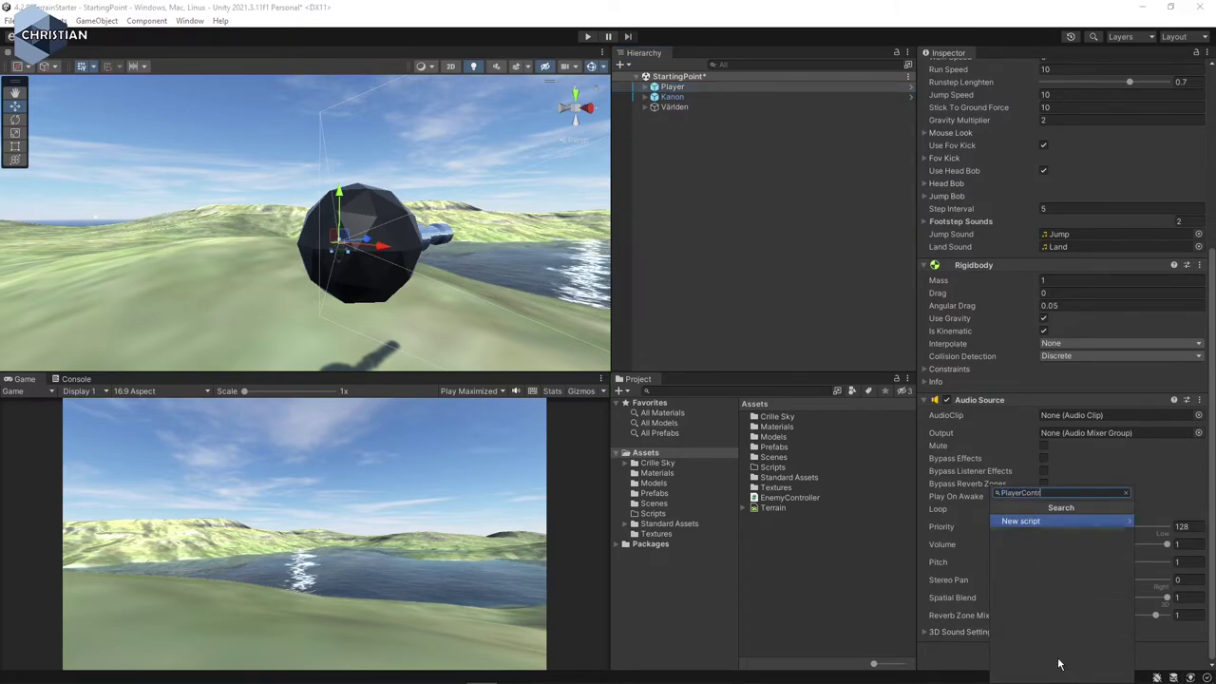
type("oller")
key("Return")
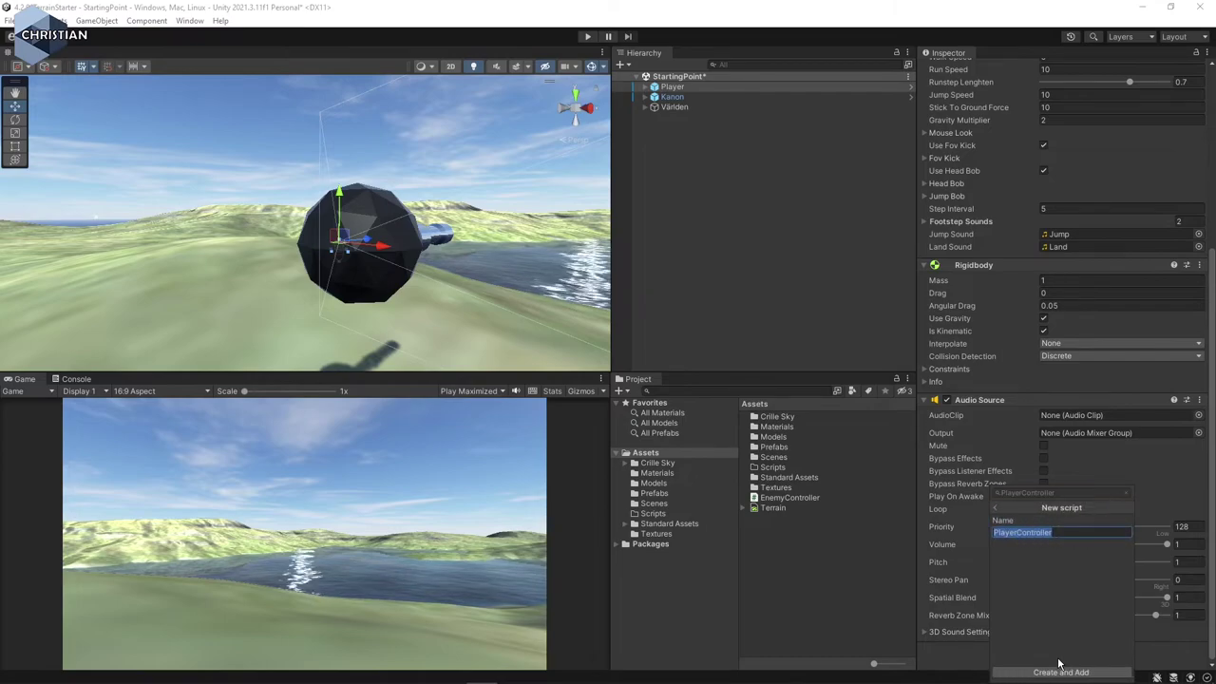
left_click(1061, 671)
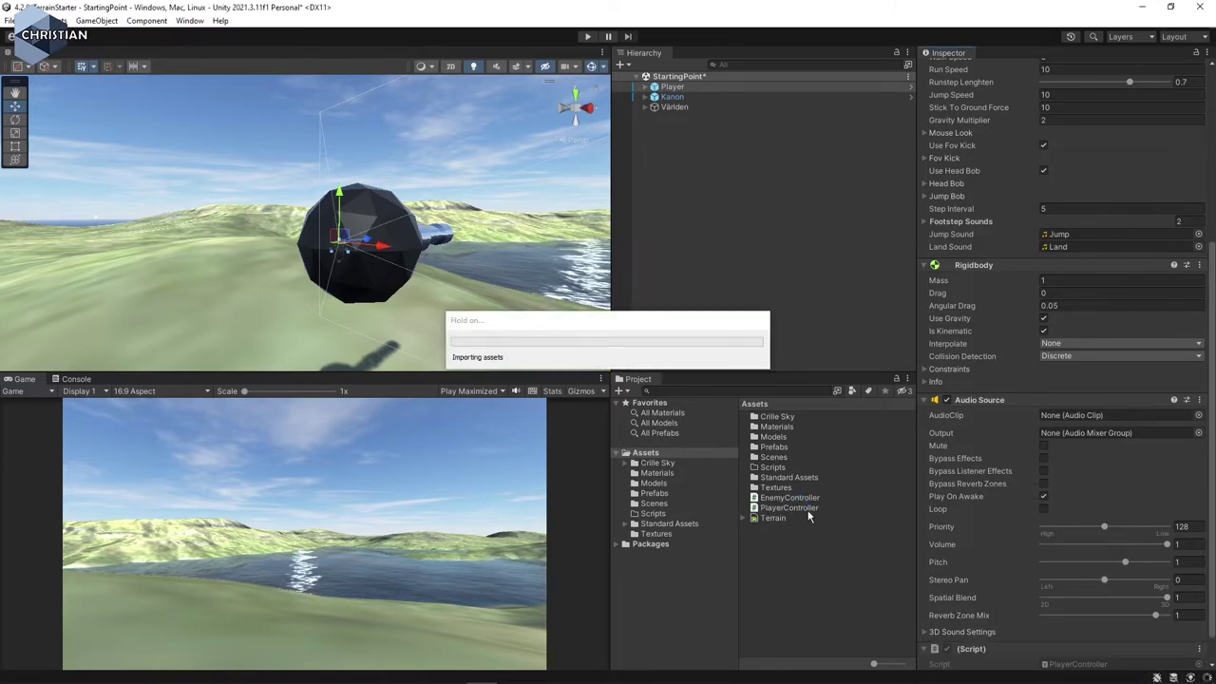
left_click(788, 498)
- Move the EnemyController and PlayerController scripts into the Scripts folder
left_click(790, 509, "ctrl")
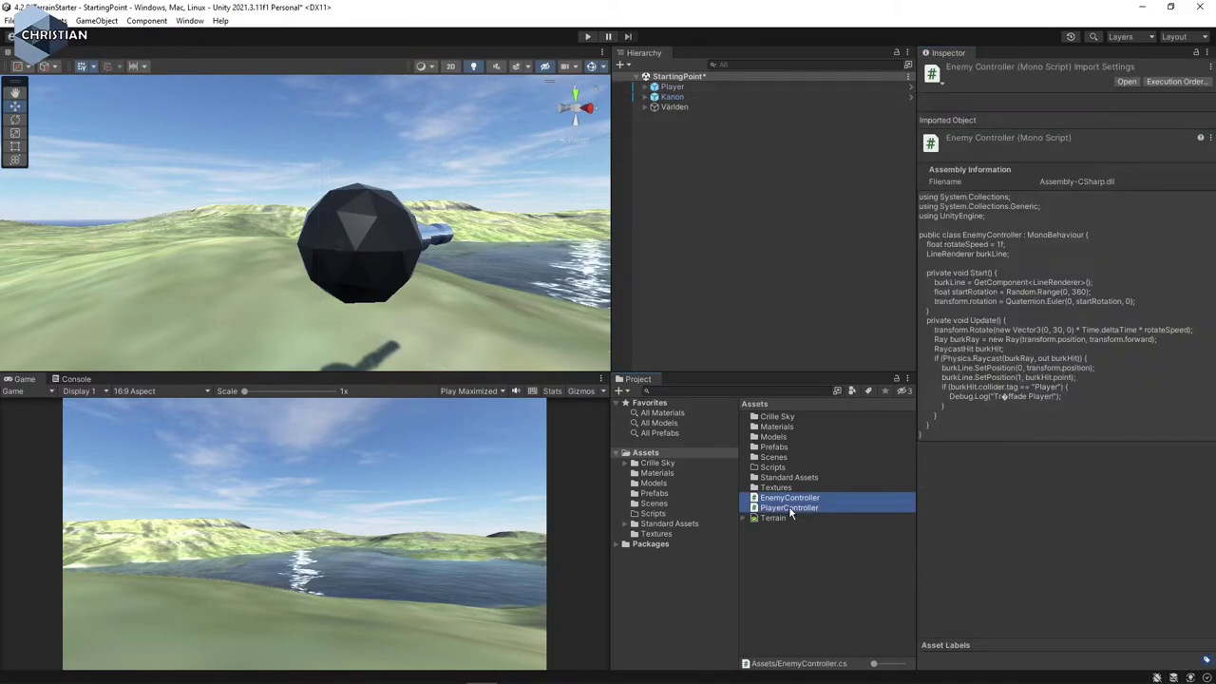
left_click_drag(789, 504, 775, 469)
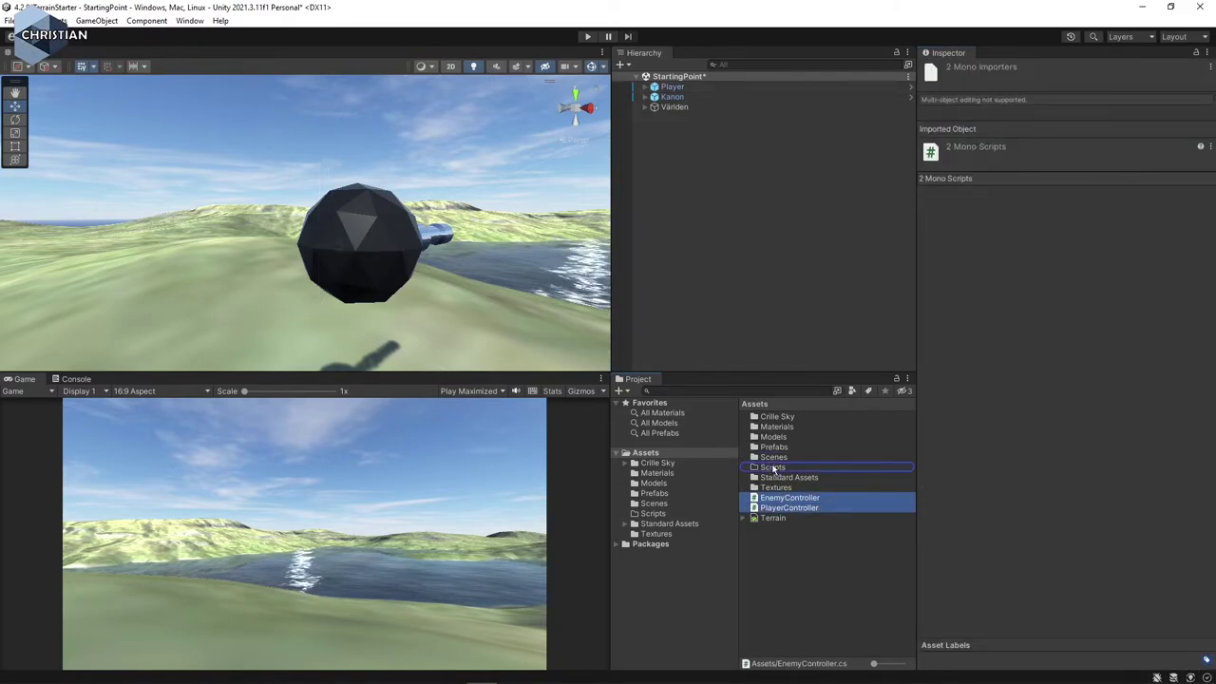
left_click(774, 468)
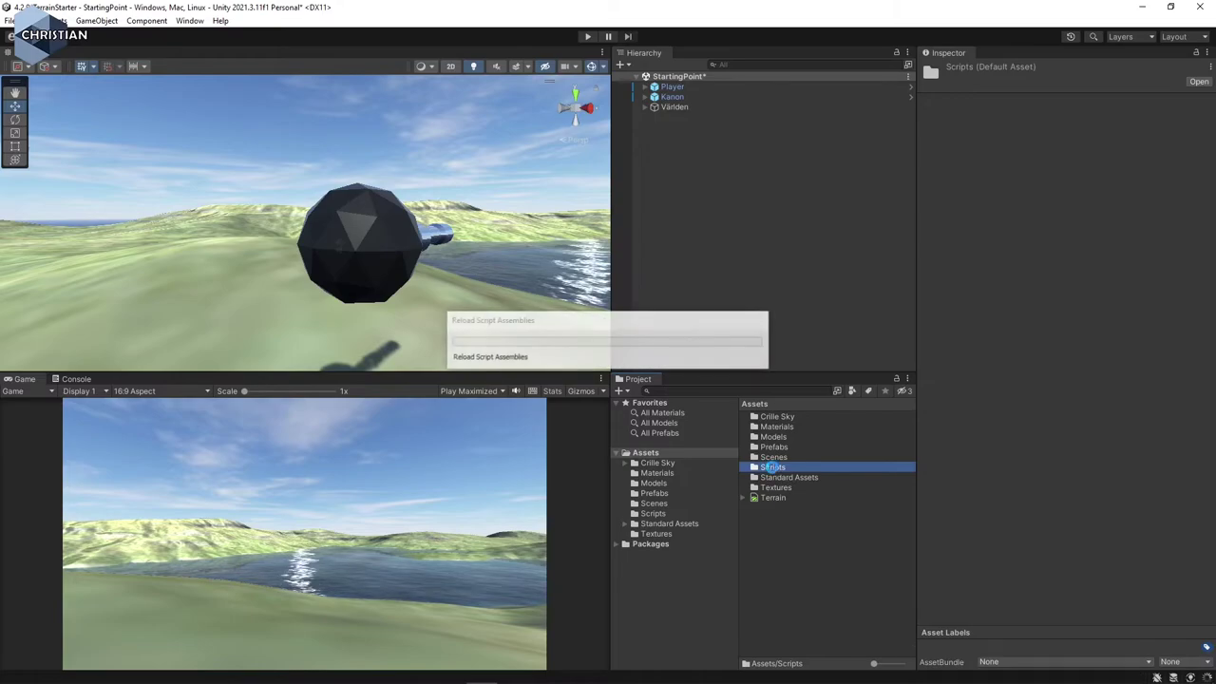
- Open PlayerController from the Scripts folder in Visual Studio
left_click(664, 515)
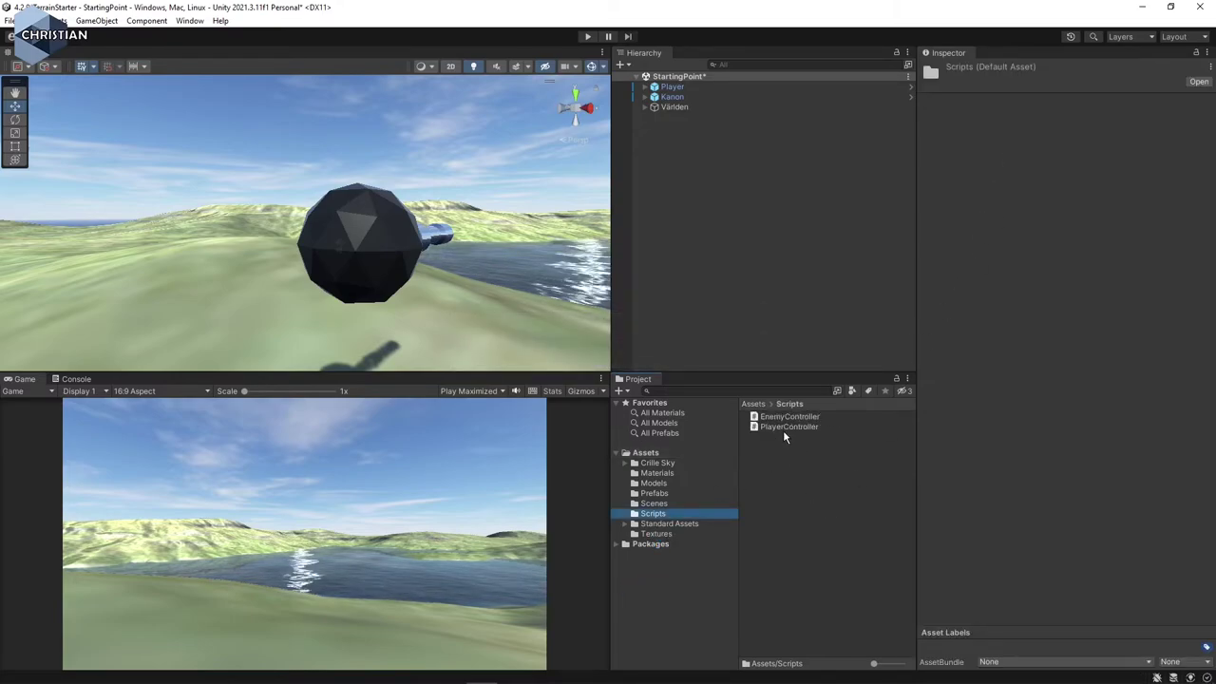
left_click(784, 429)
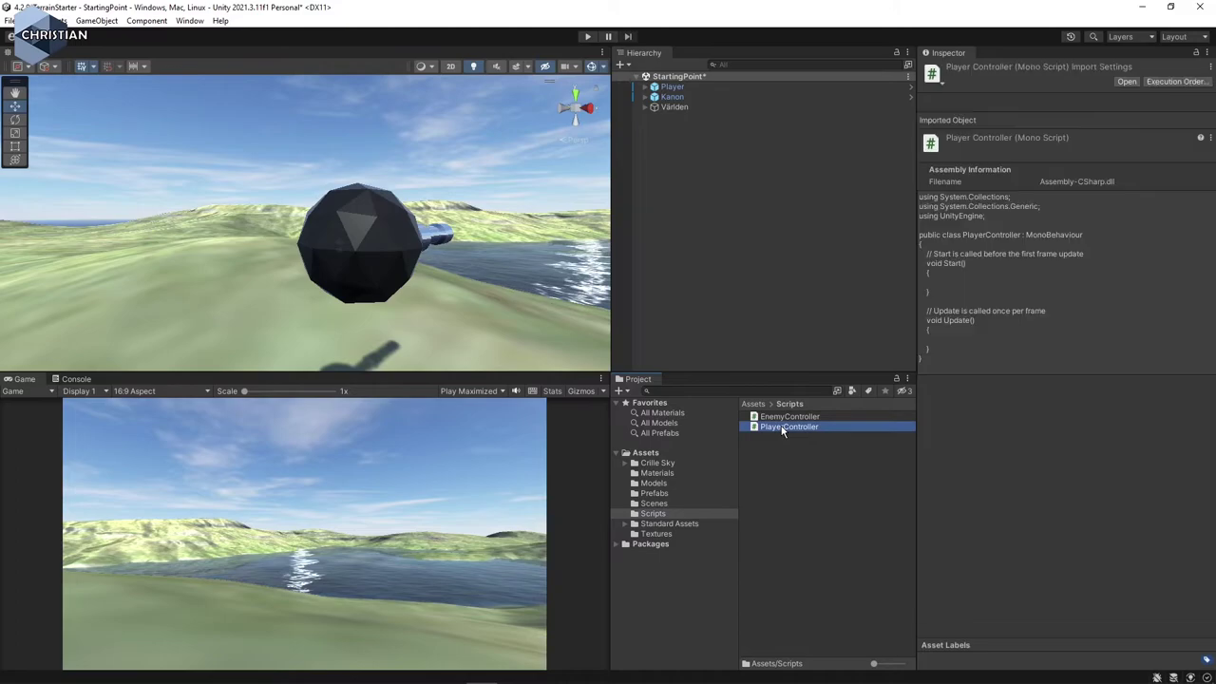
left_click(893, 467)
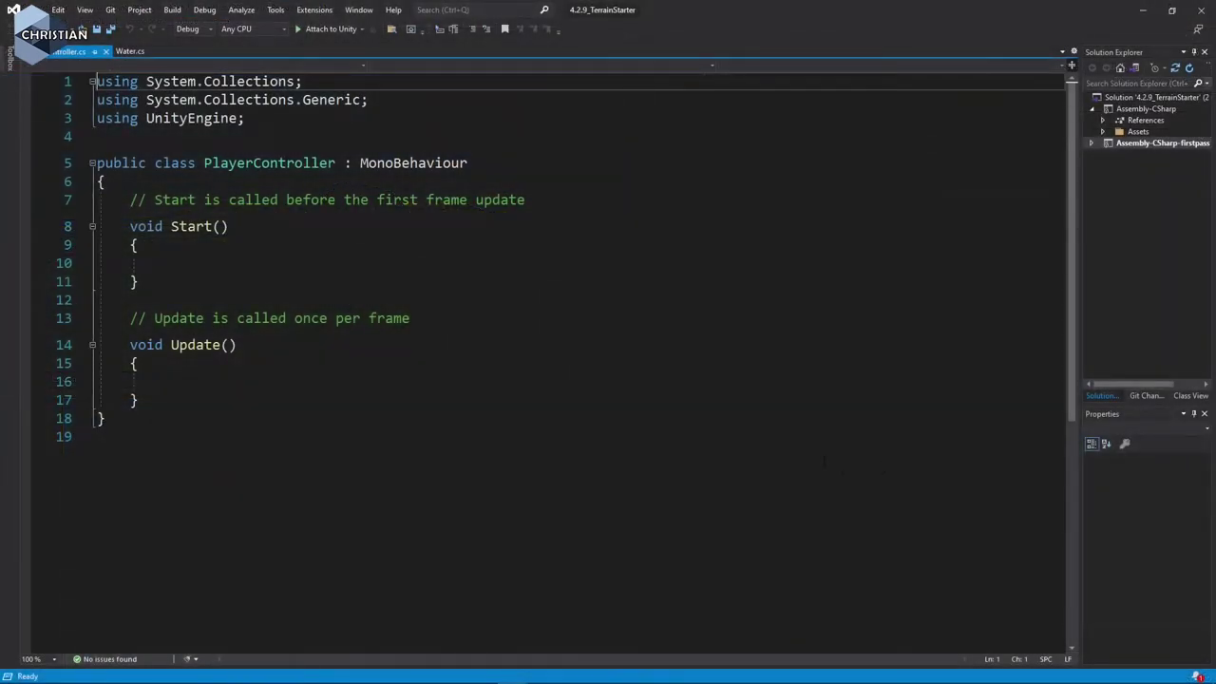
- Open the old PlayerController.cs from Desktop\4.2.2_Burksjutaren\Assets\Scripts in Visual Studio
left_click(37, 10)
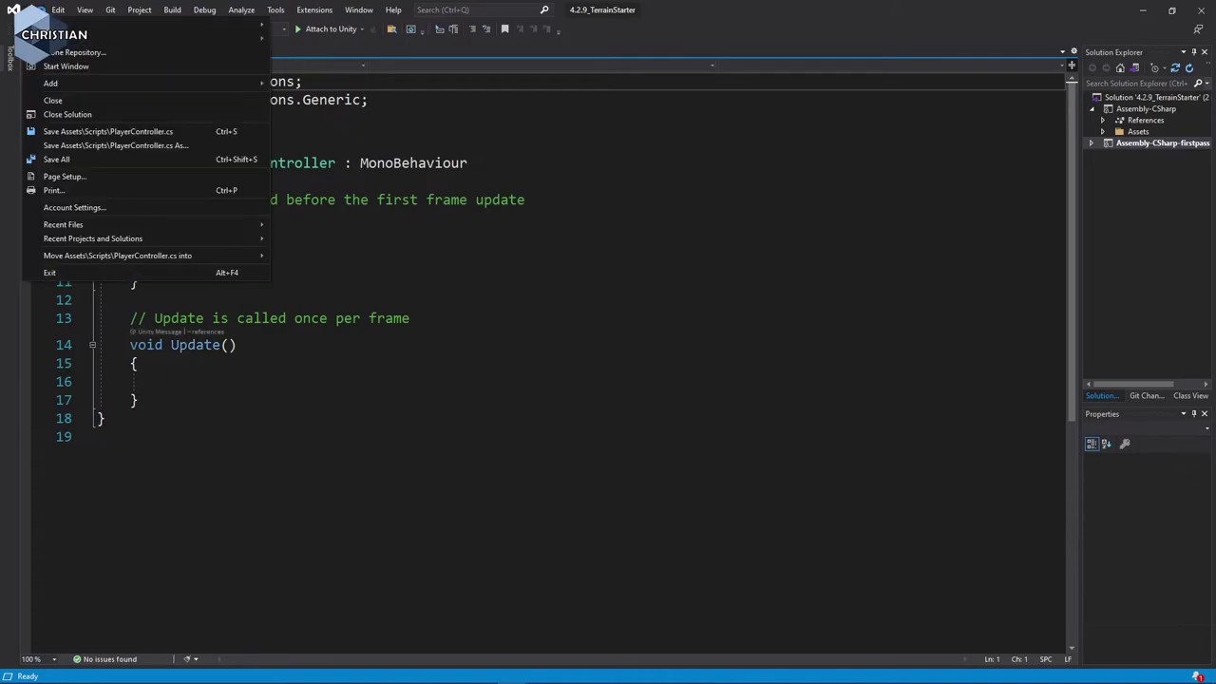
mouse_move(190, 38)
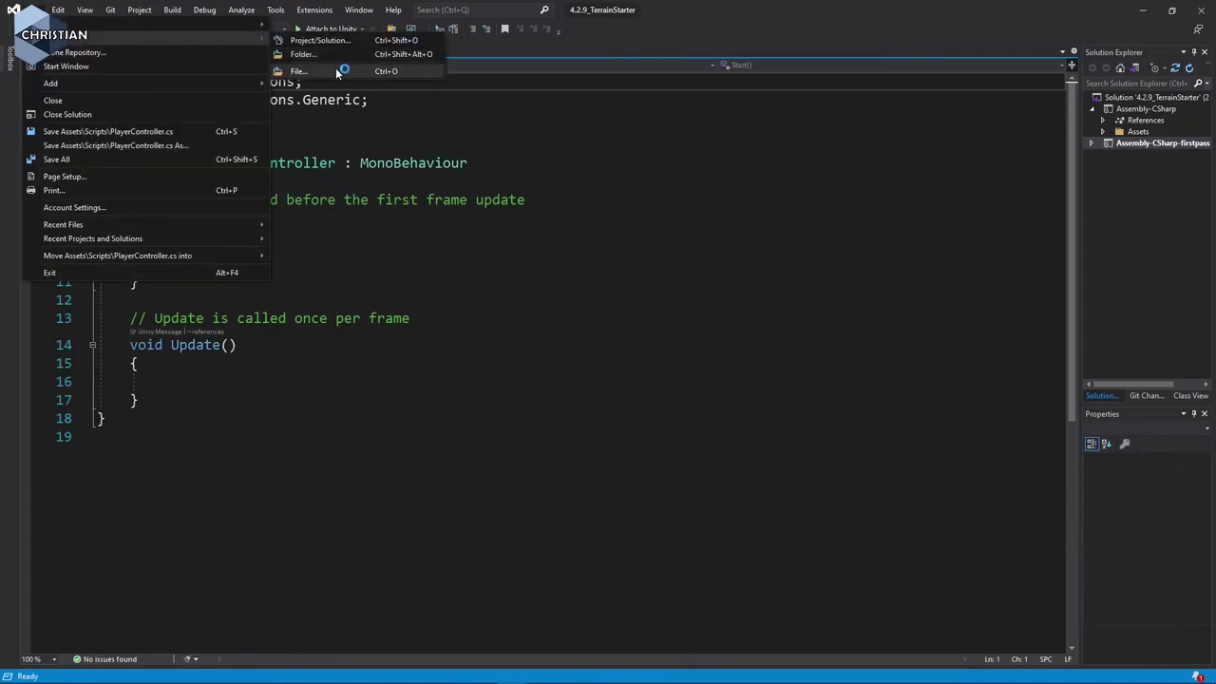
left_click(335, 70)
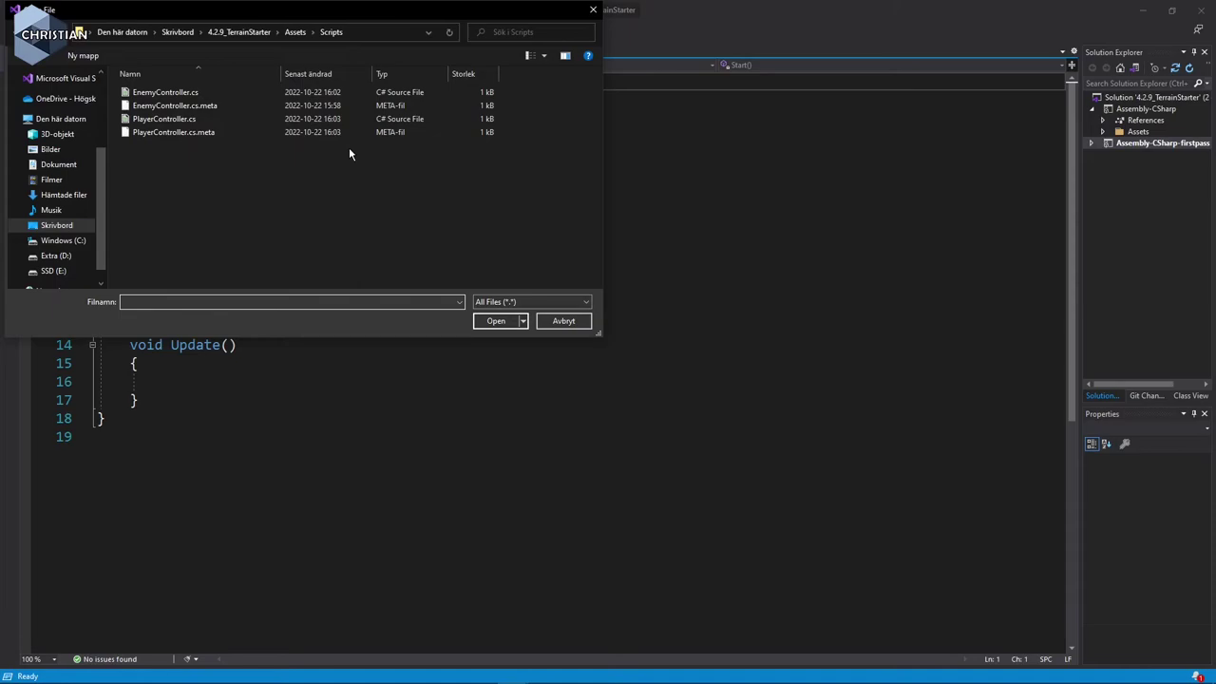
left_click(178, 32)
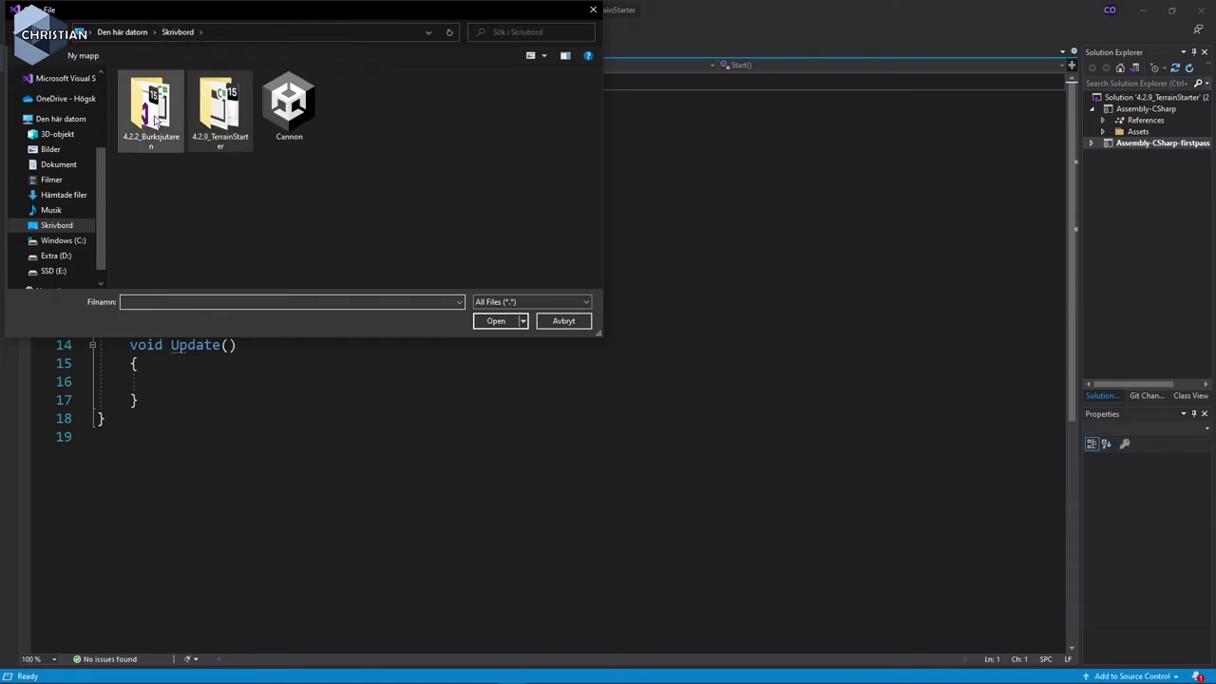
double_click(154, 112)
double_click(155, 93)
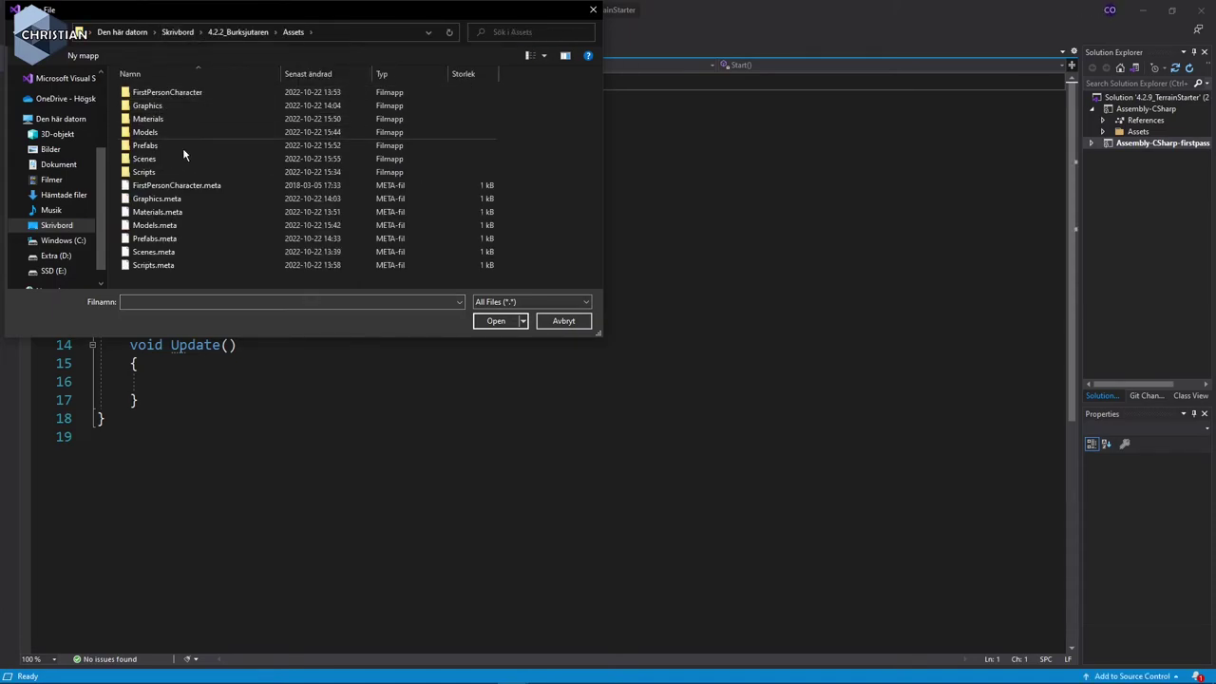
double_click(168, 173)
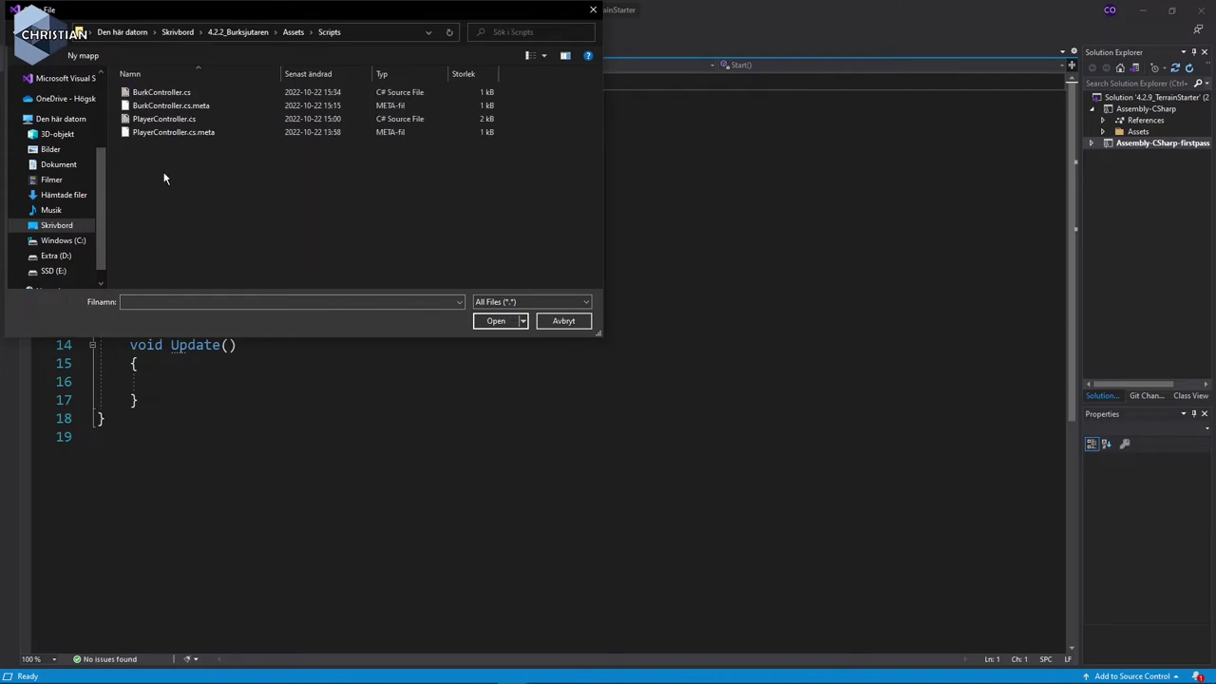
left_click(164, 120)
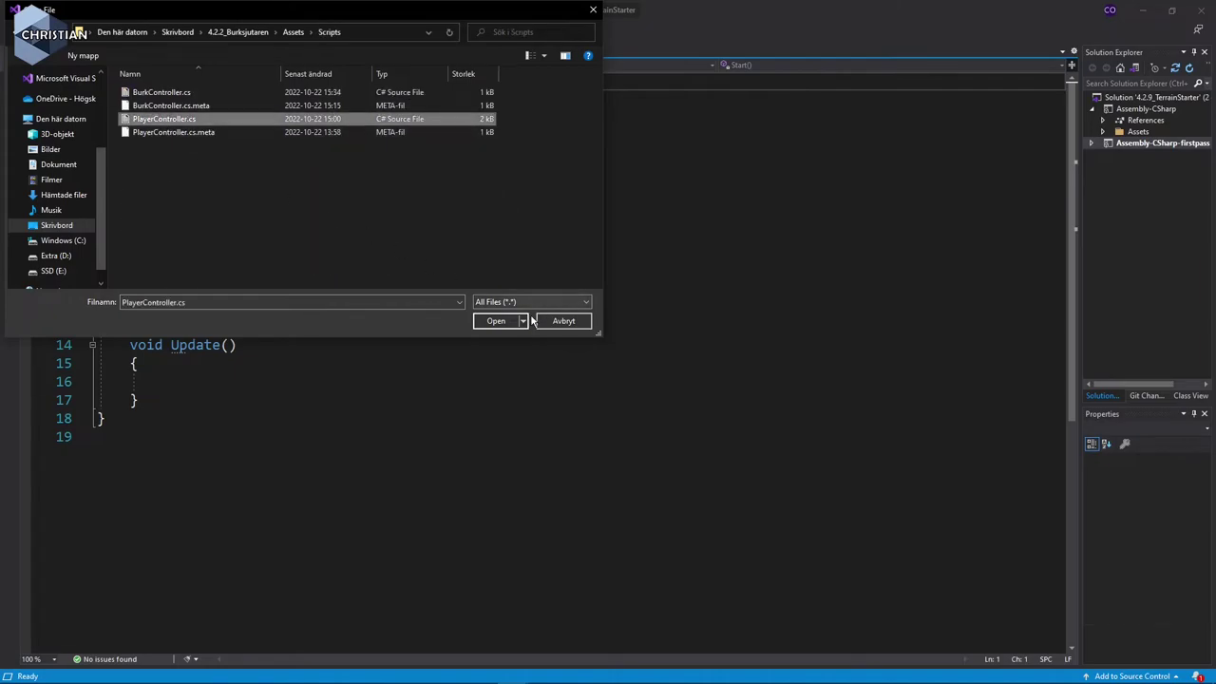
left_click(496, 321)
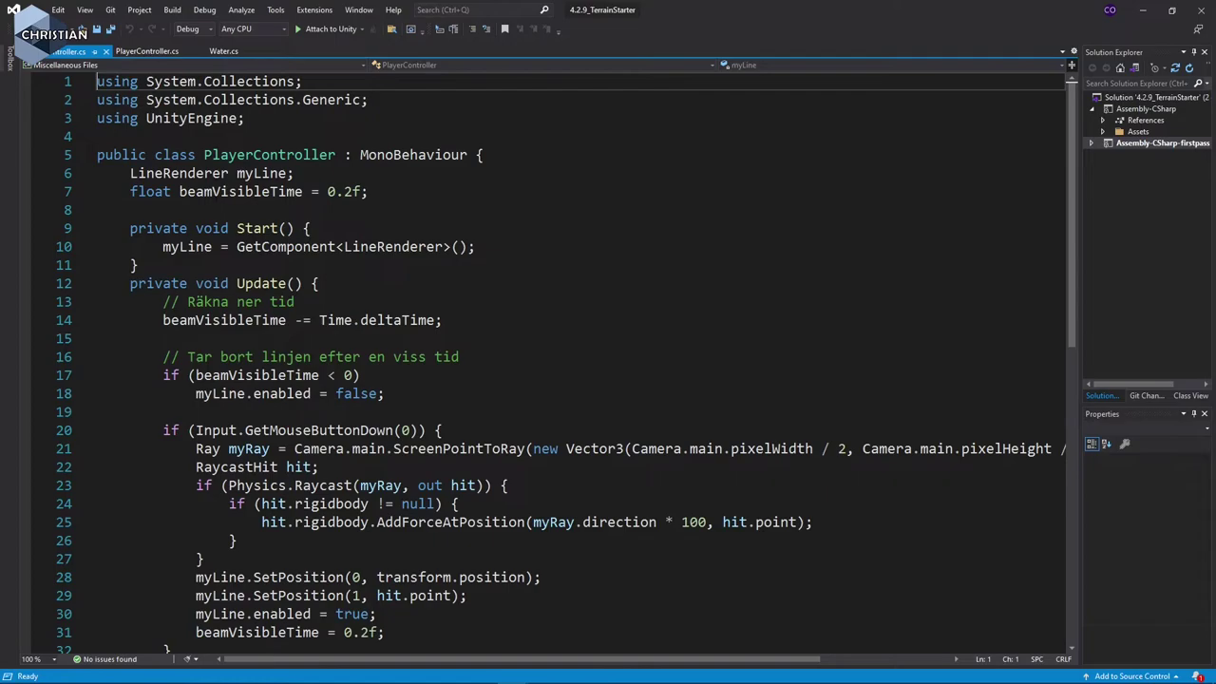
- Replace PlayerController's Start and Update with the raycast shooting code that flashes a LineRenderer beam
left_click_drag(96, 155, 476, 577)
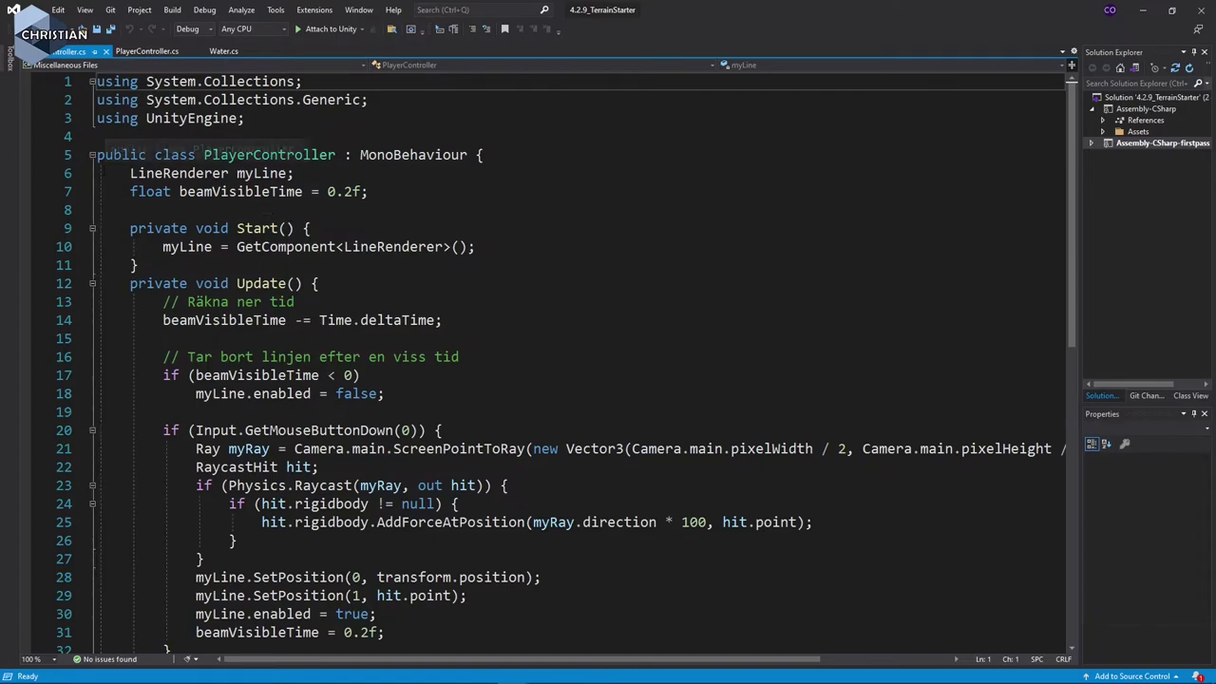
scroll(477, 359, "down", 7)
scroll(477, 359, "down", 3)
left_click_drag(477, 359, 381, 295)
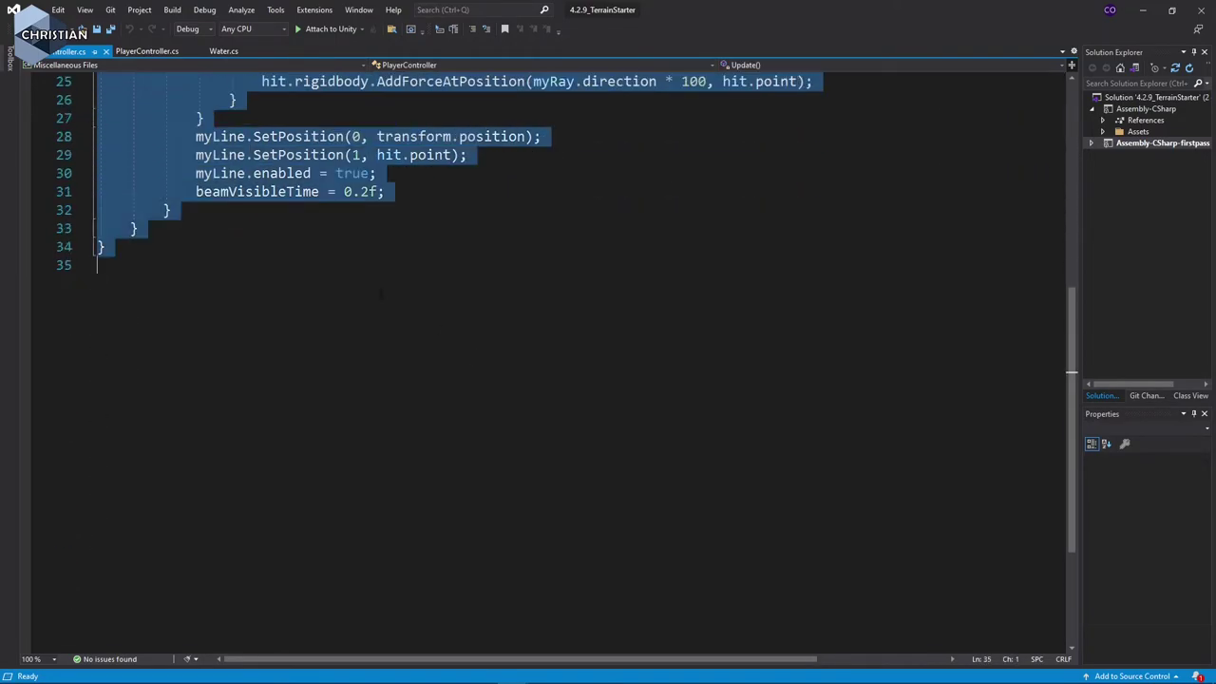
left_click_drag(265, 254, 247, 232)
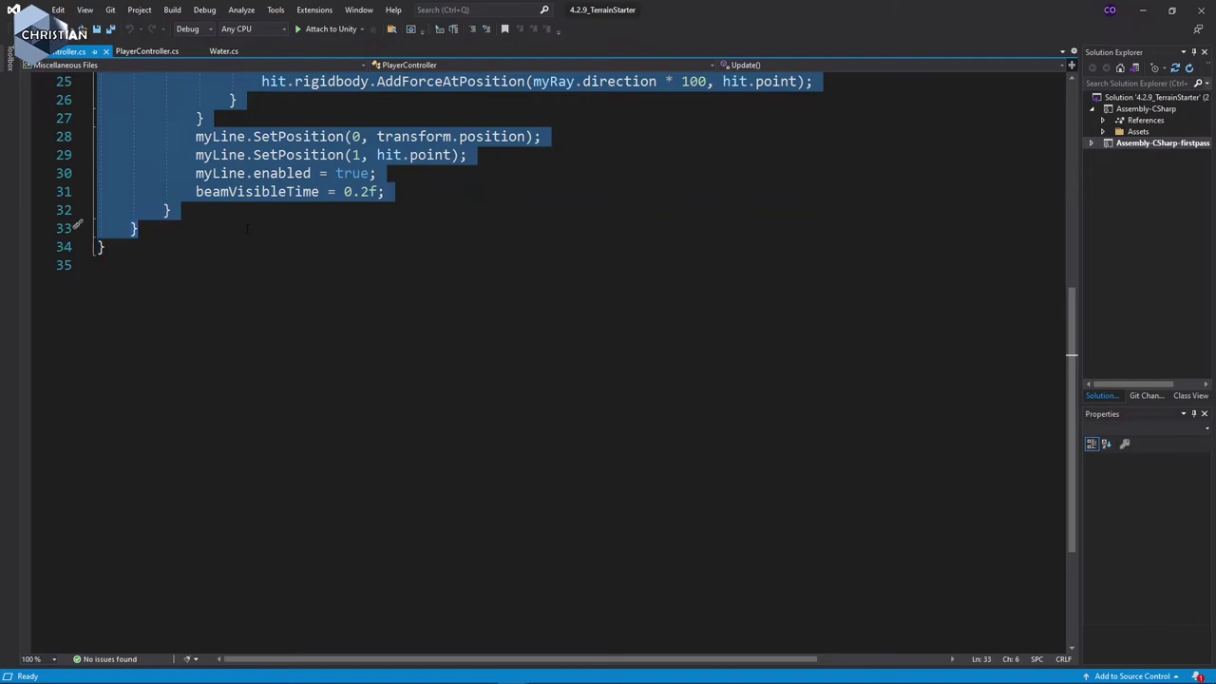
left_click(107, 53)
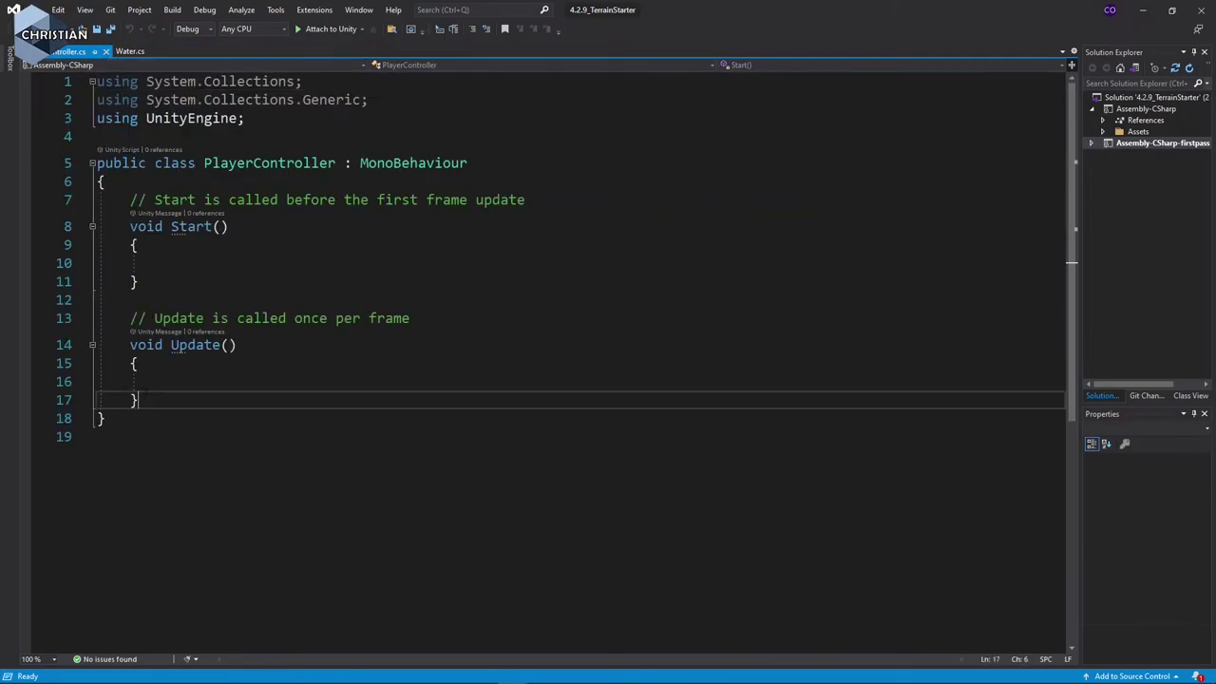
left_click_drag(137, 400, 52, 205)
key("ctrl+v")
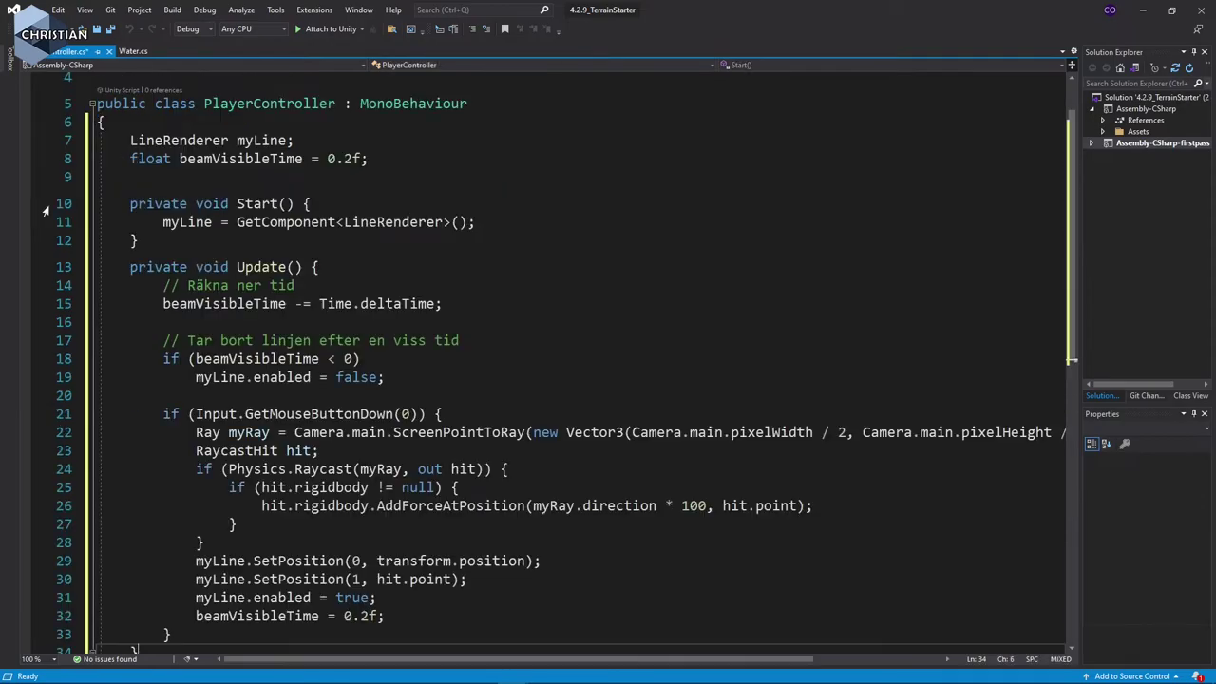
scroll(363, 344, "down", 5)
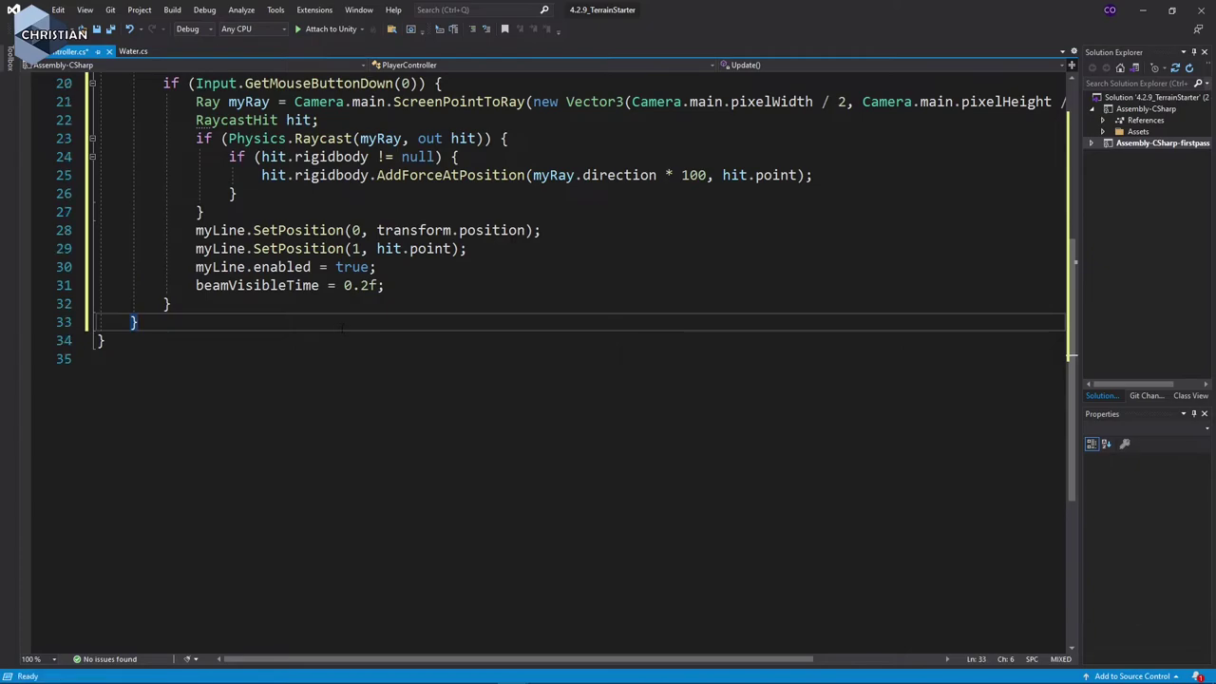
scroll(343, 327, "up", 5)
scroll(339, 338, "up", 1)
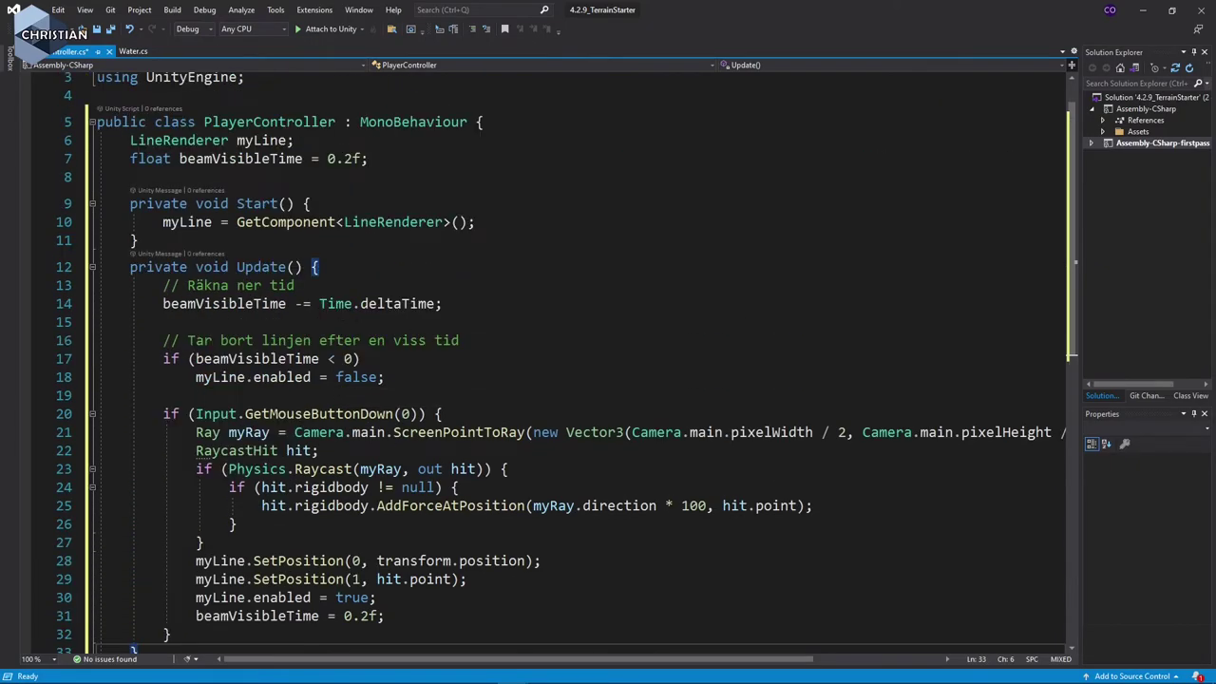
- Save PlayerController.cs and return to the Unity editor
left_click(360, 285)
key("ctrl+s")
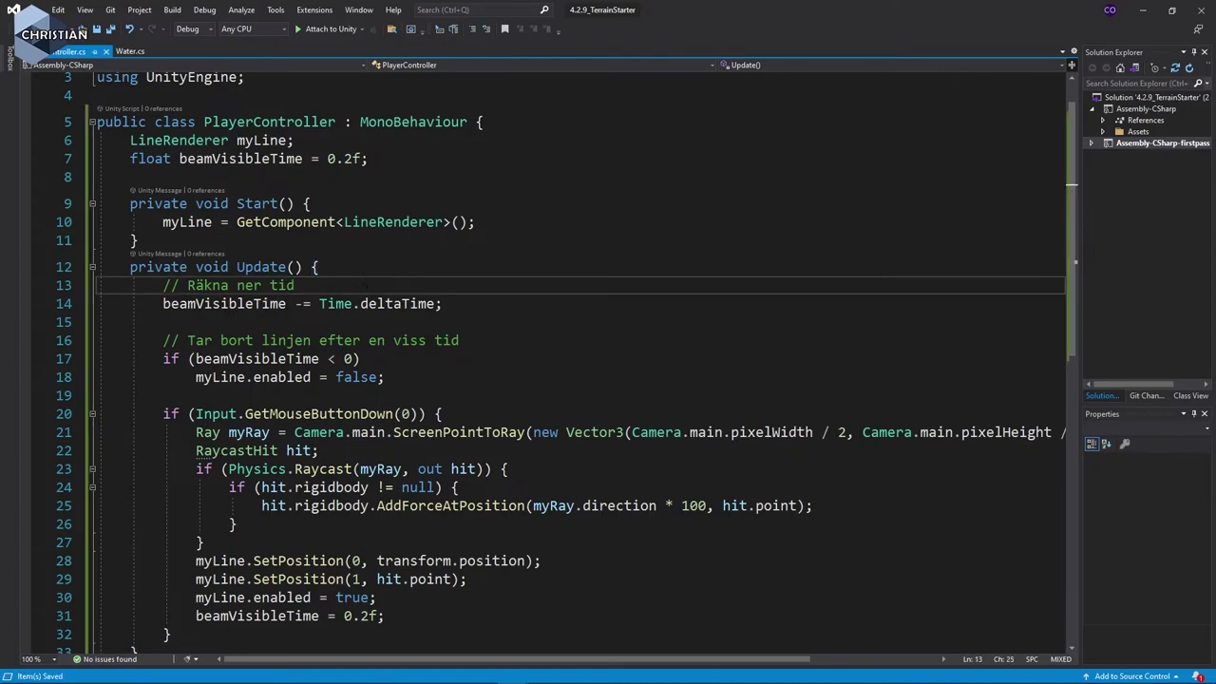
mouse_move(399, 304)
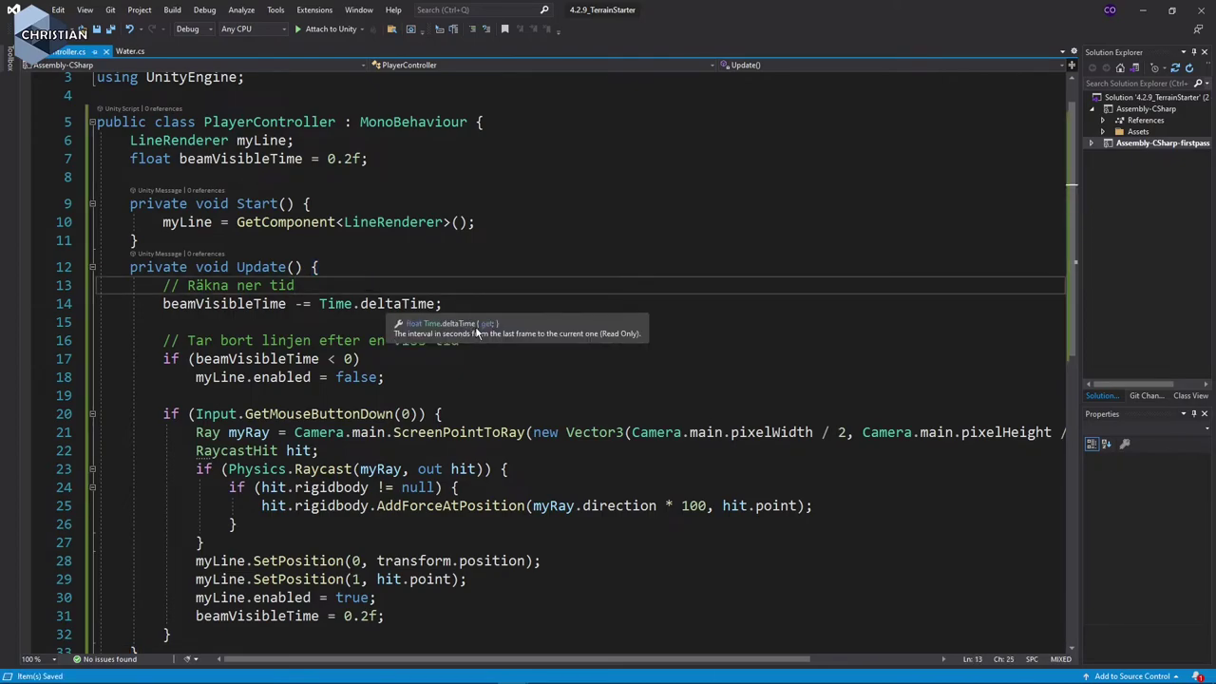
scroll(570, 439, "down", 1)
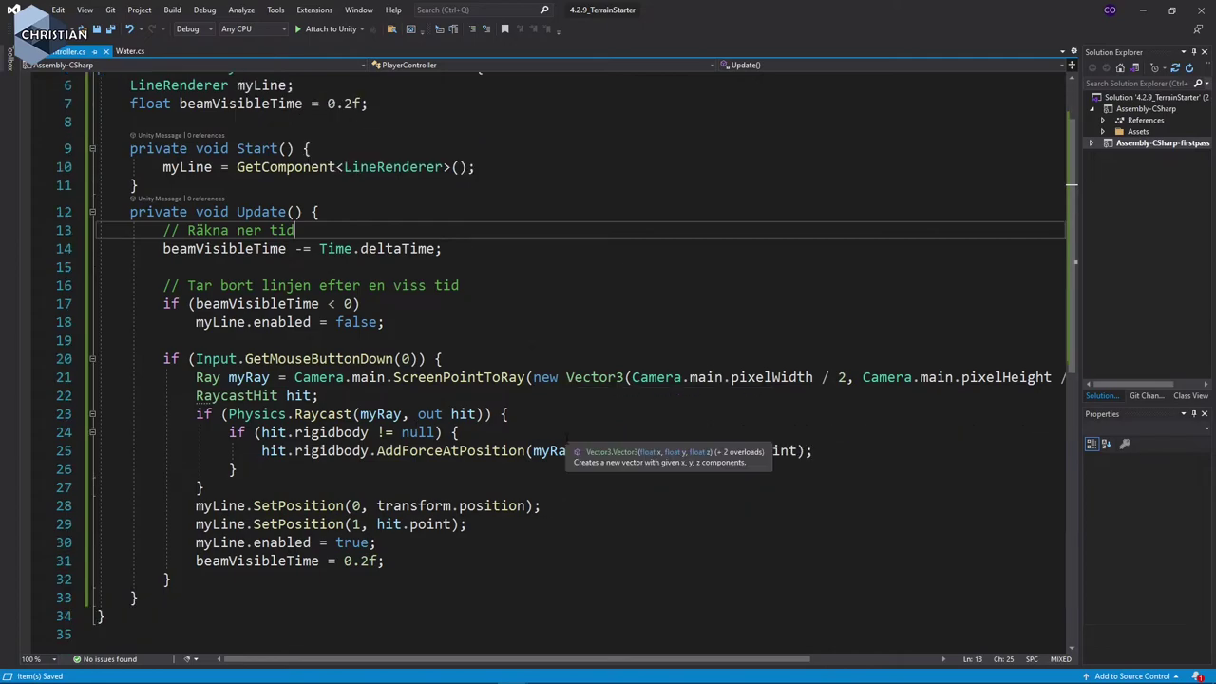
scroll(570, 439, "down", 1)
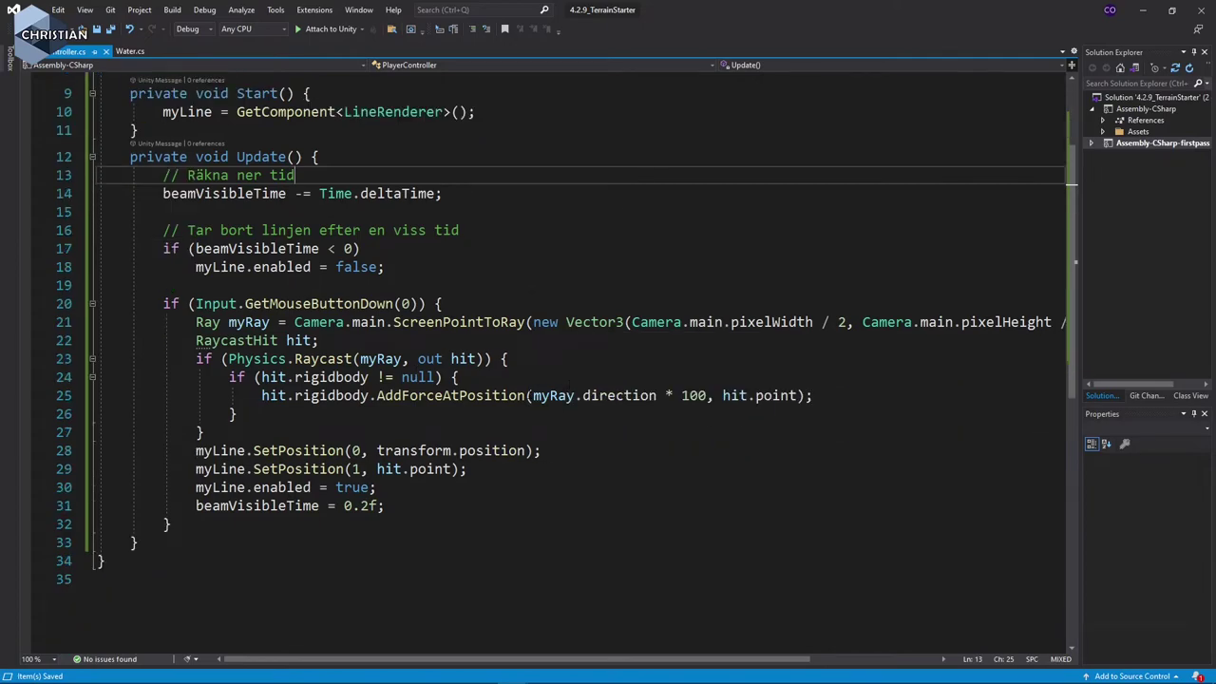
mouse_move(470, 397)
scroll(470, 397, "up", 3)
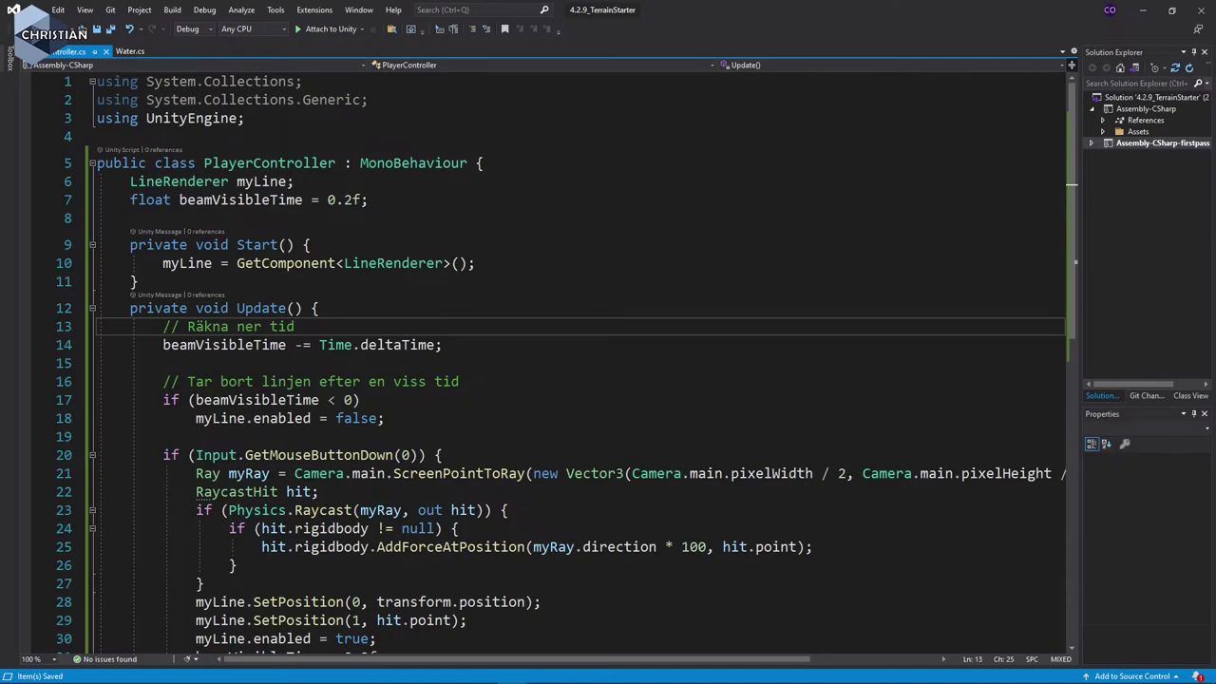
key("alt+Tab")
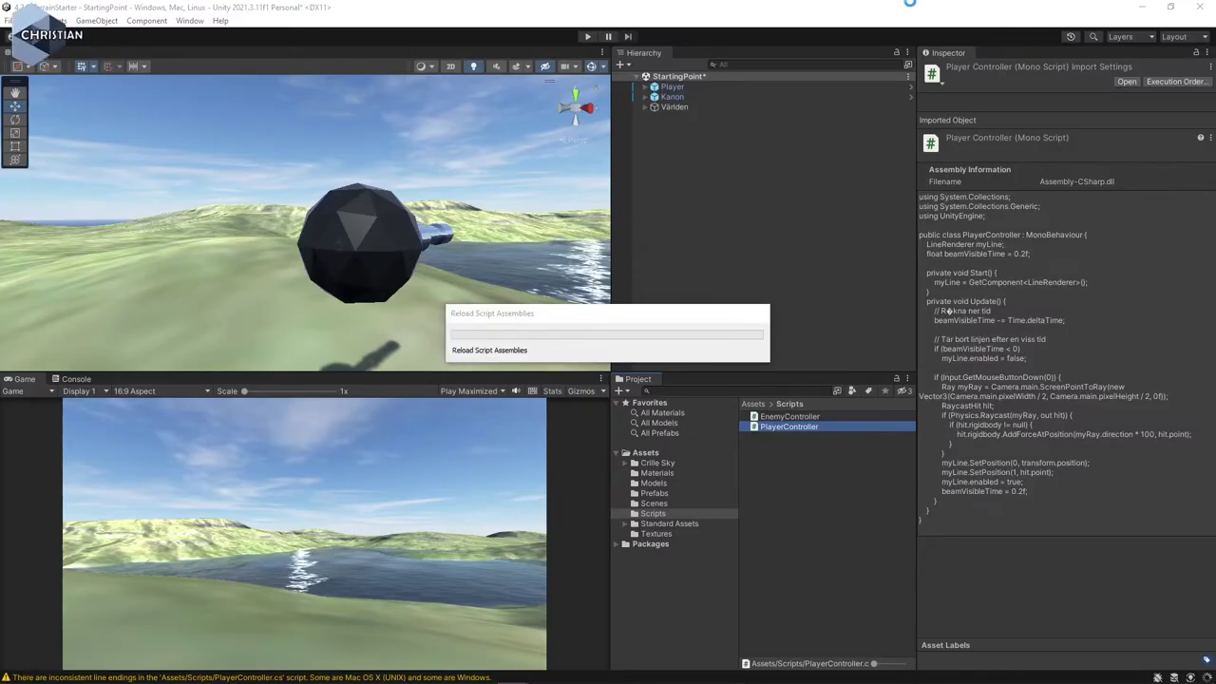
- Add a Line Renderer component to the Player object
left_click(672, 86)
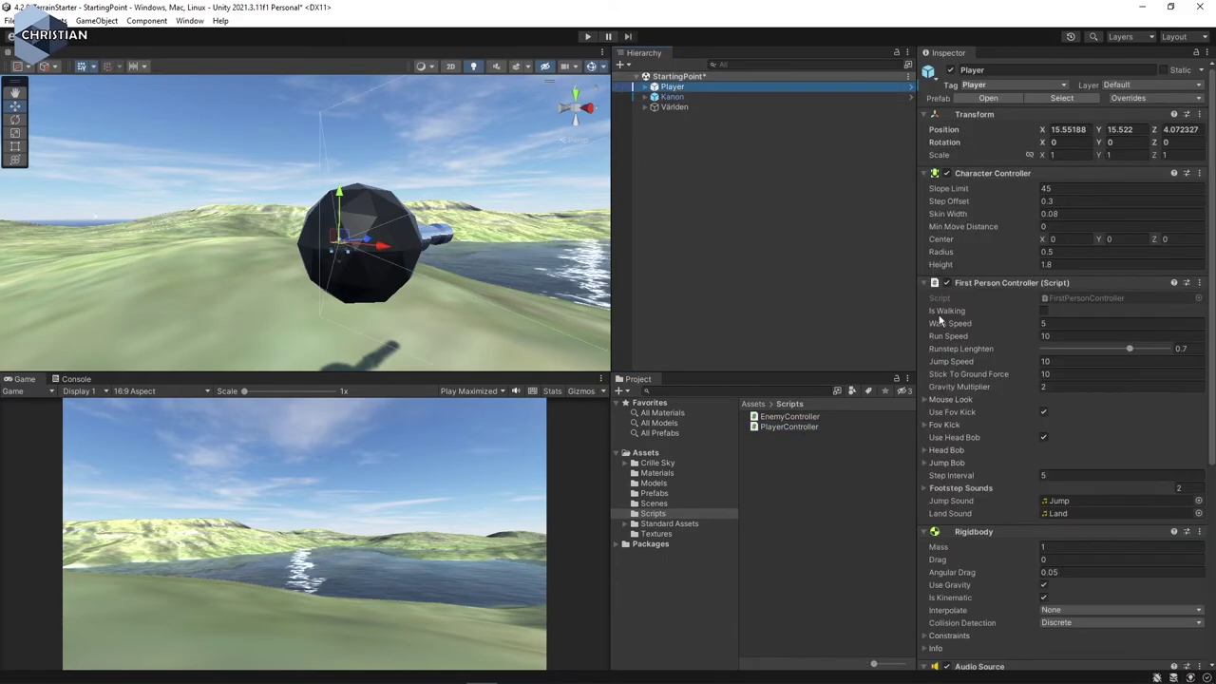
scroll(1066, 439, "down", 5)
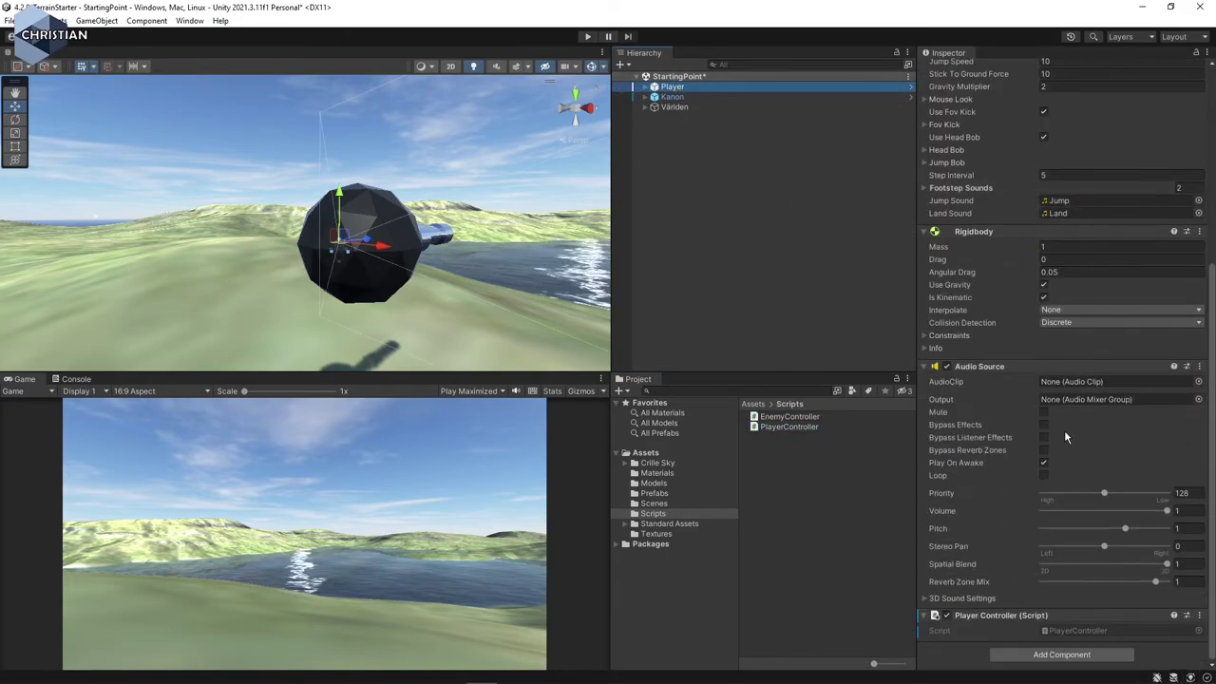
left_click(1066, 655)
type("lin")
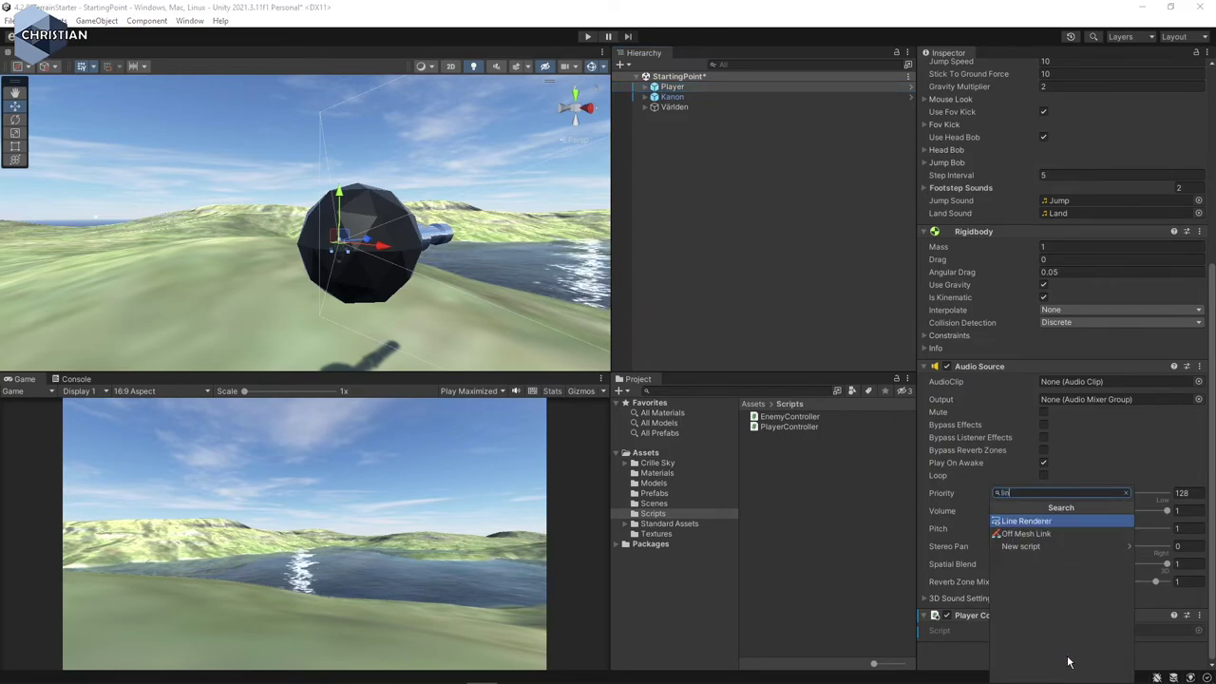
key("Return")
scroll(1057, 513, "down", 10)
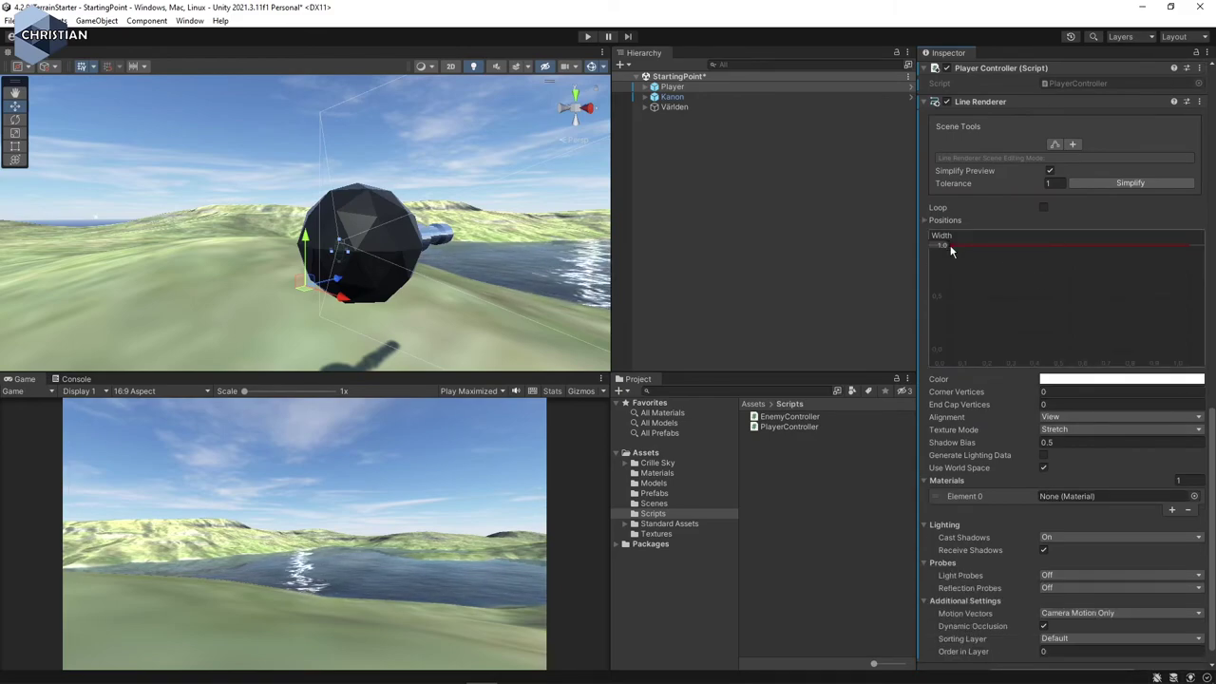
- Set the Line Renderer's width curve key to 0,15
right_click(951, 246)
left_click(995, 271)
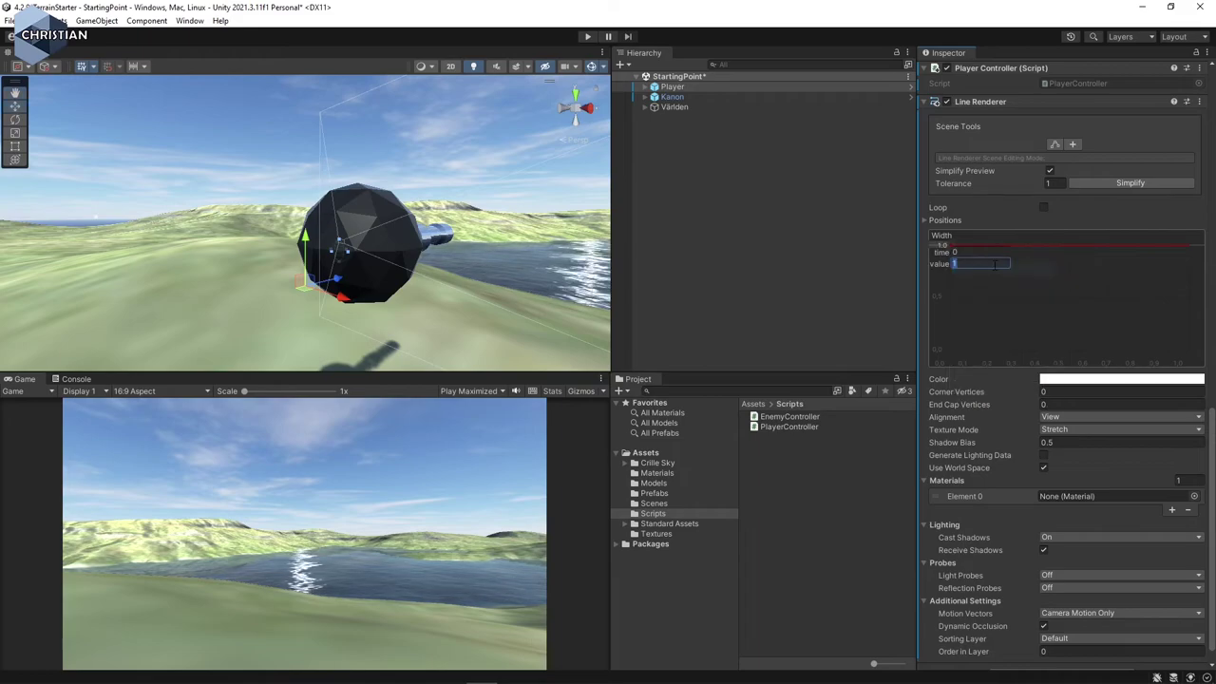
type("0,")
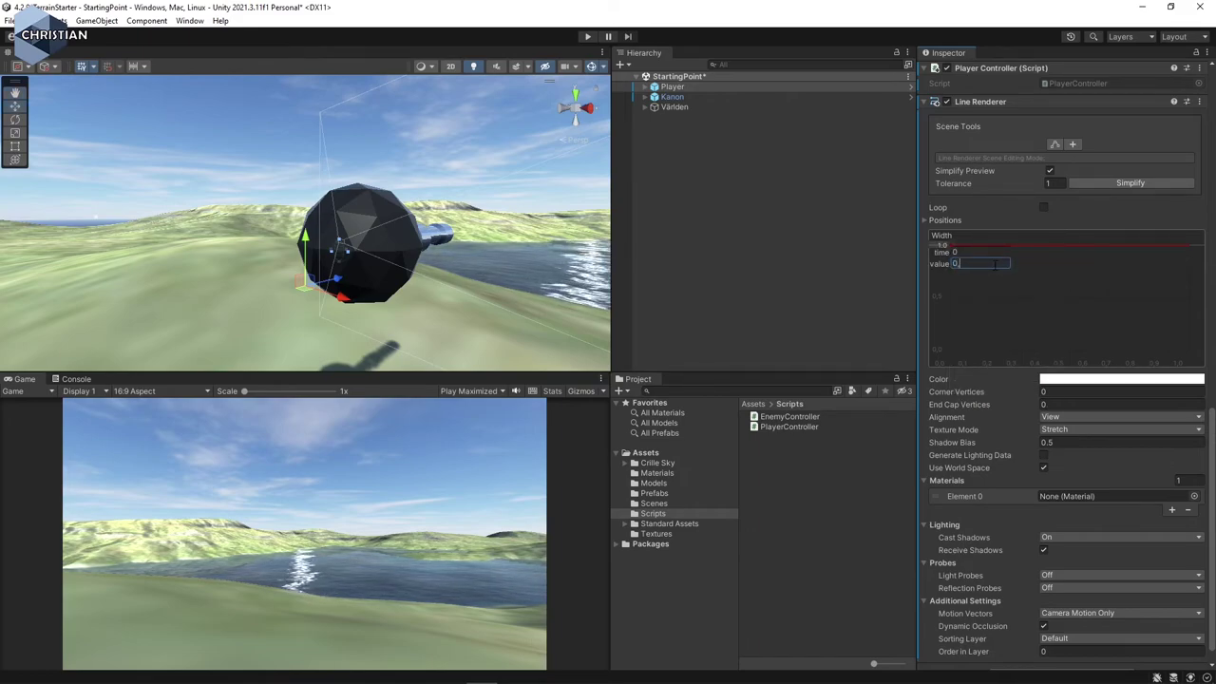
type("15")
key("Return")
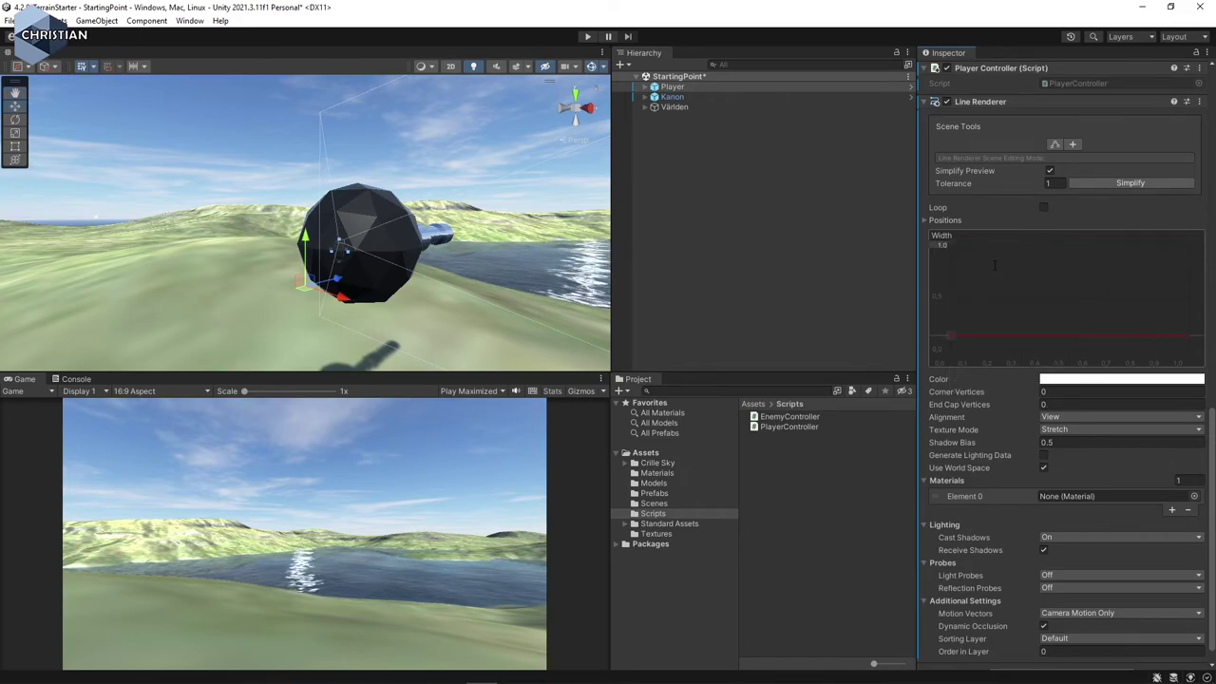
left_click(953, 336)
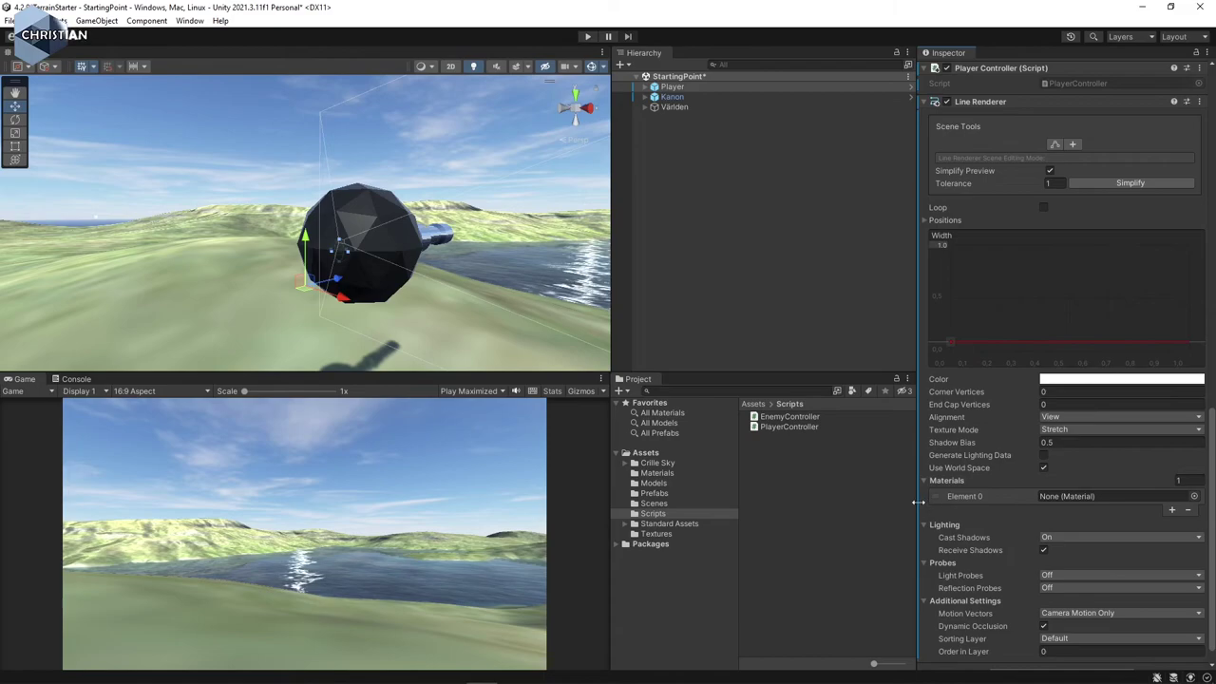
scroll(1075, 514, "down", 1)
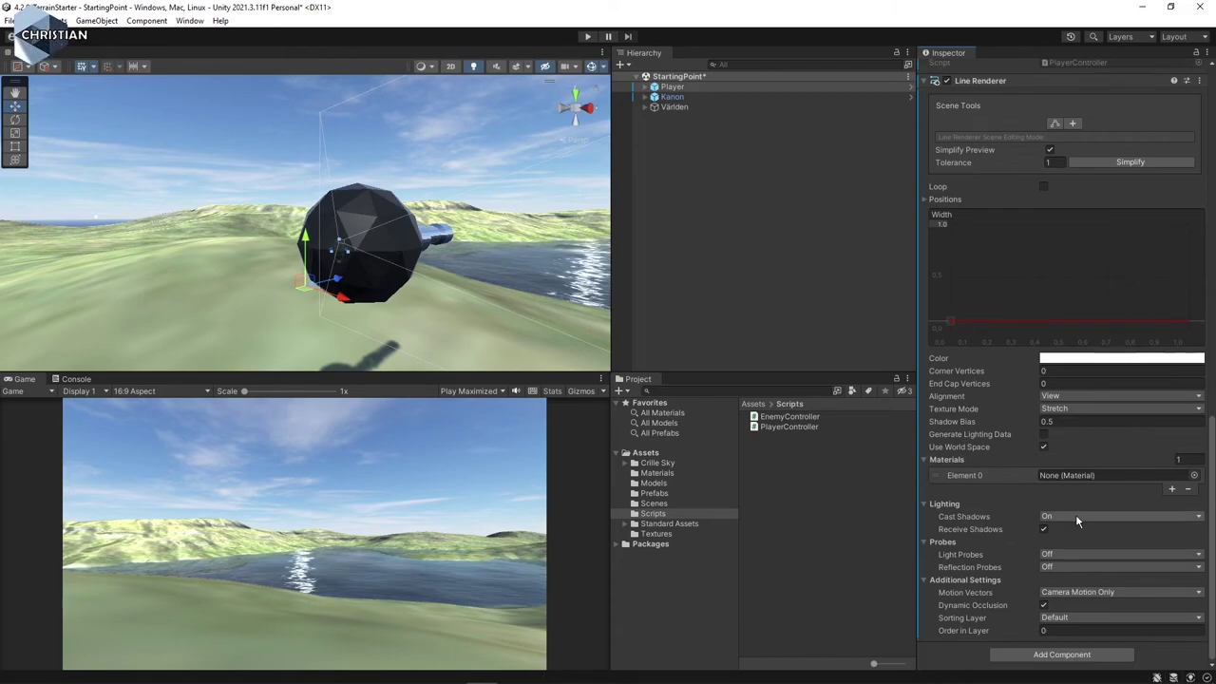
- Put PlayerShoot on the Line Renderer's Element 0 and give it dark green albedo 087904
left_click(662, 475)
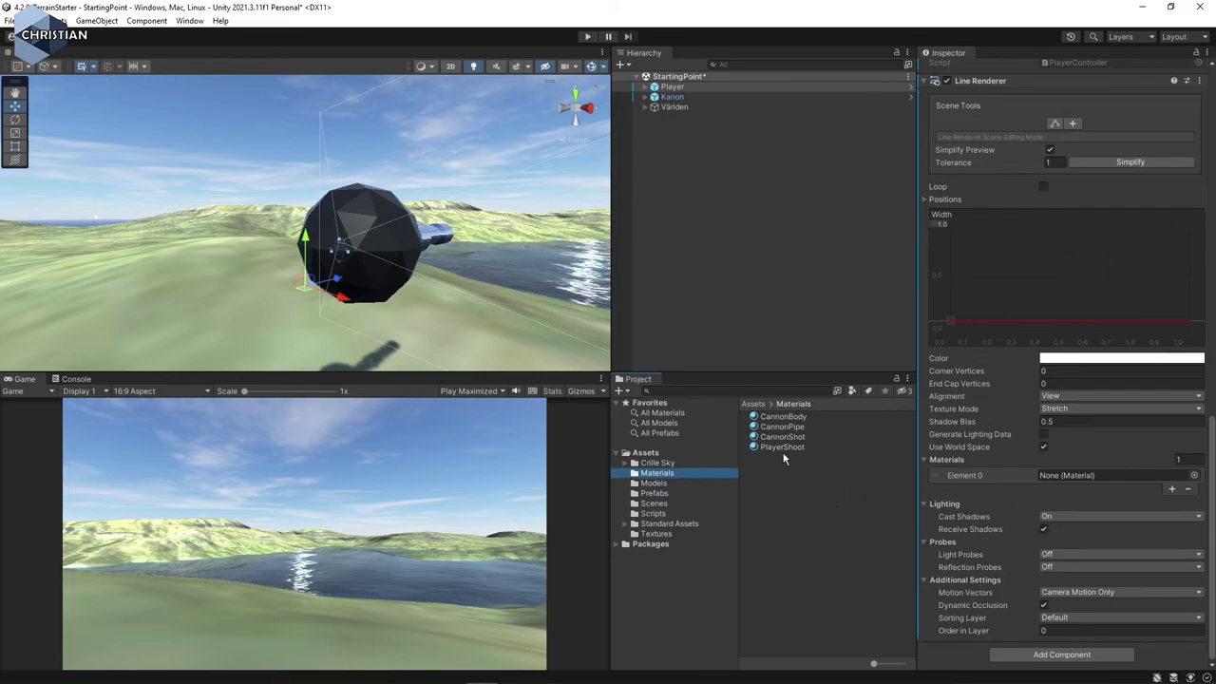
left_click_drag(780, 446, 1089, 479)
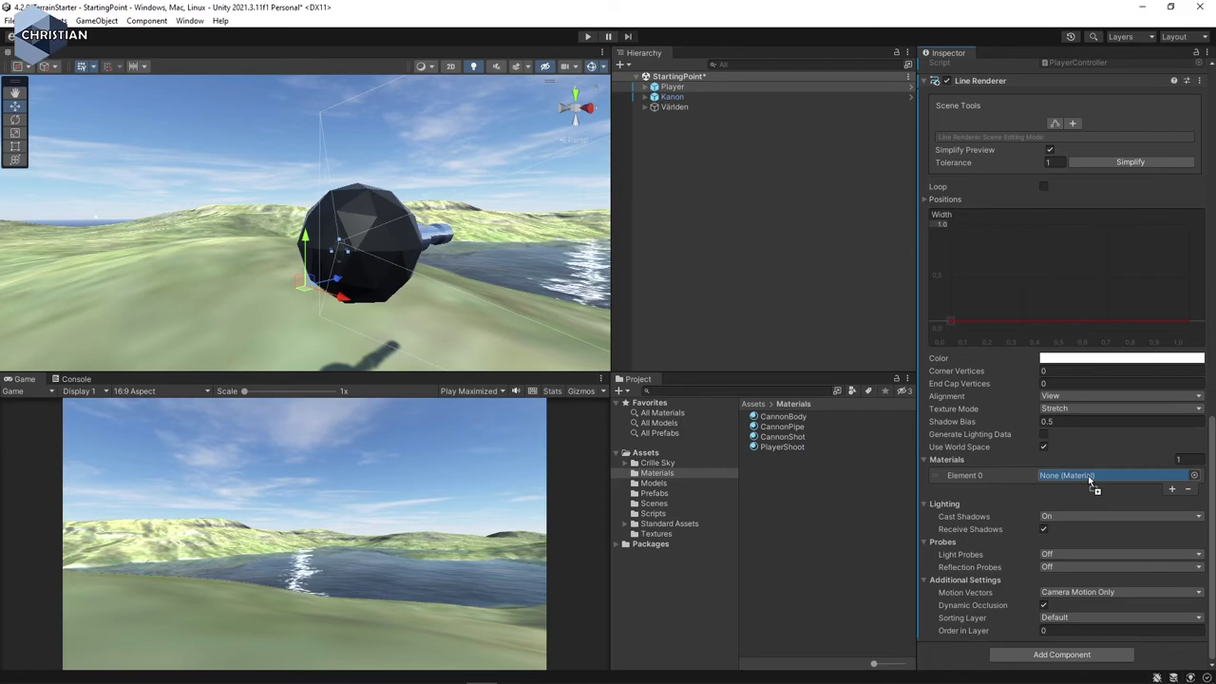
left_click(806, 446)
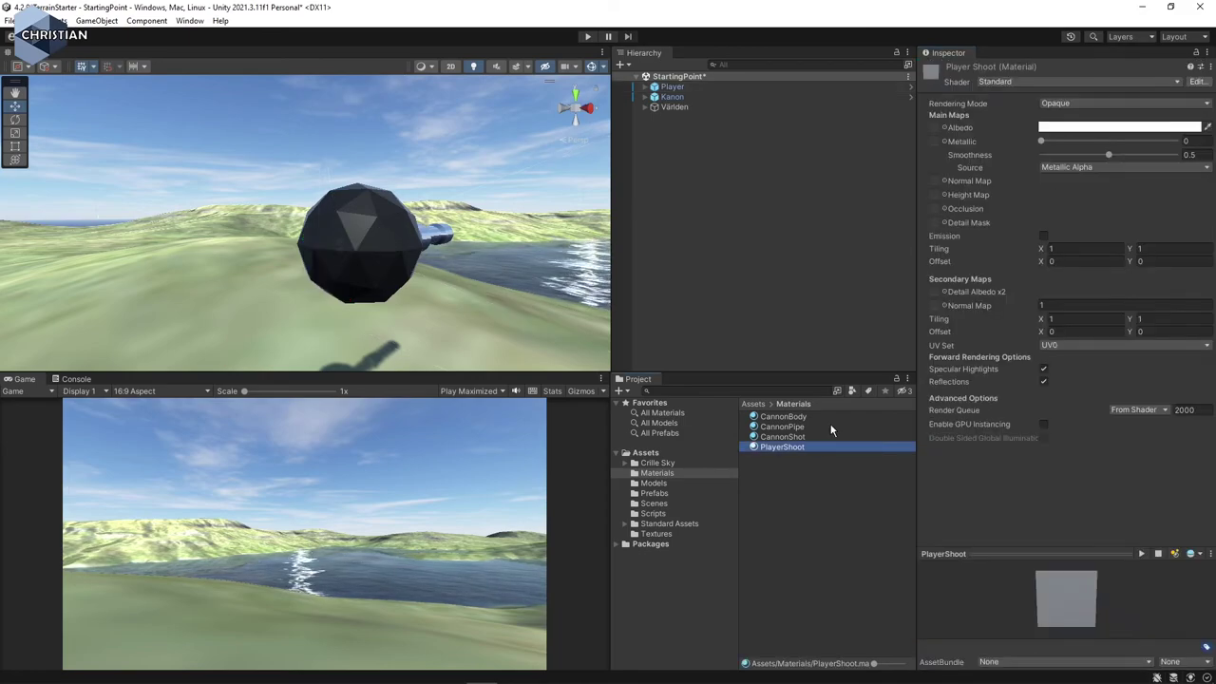
left_click(1097, 130)
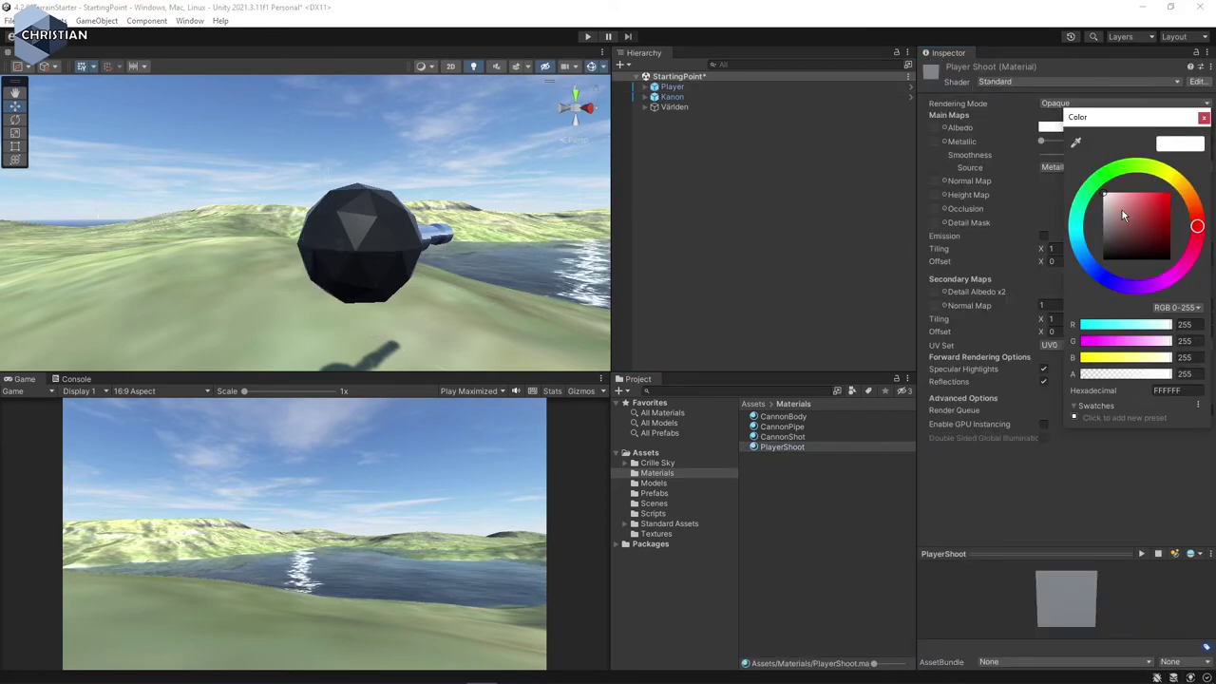
left_click(1099, 273)
left_click(1167, 222)
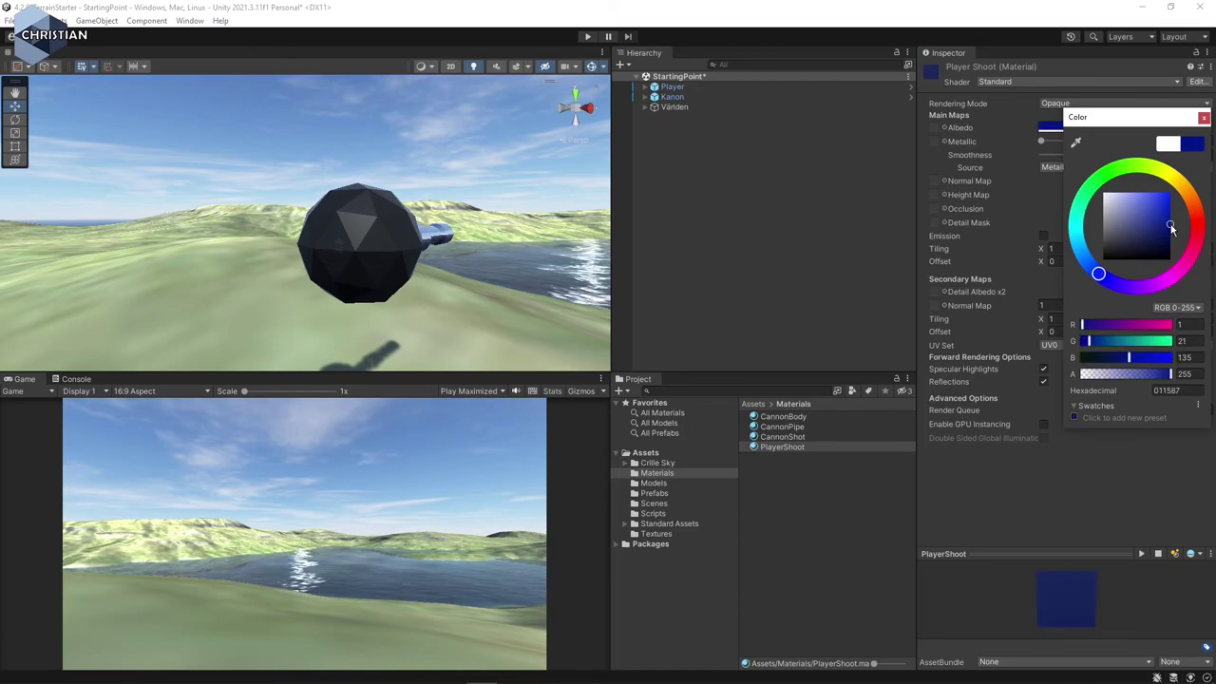
left_click(1107, 174)
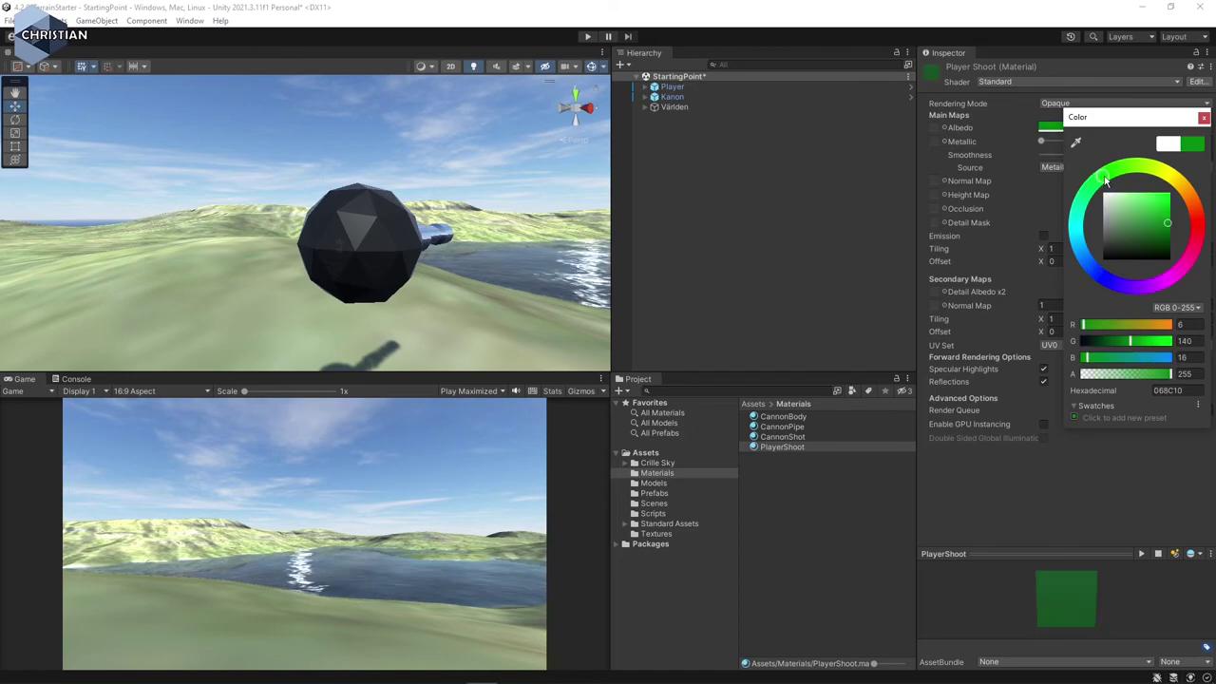
left_click(1167, 207)
left_click_drag(1166, 209, 1167, 226)
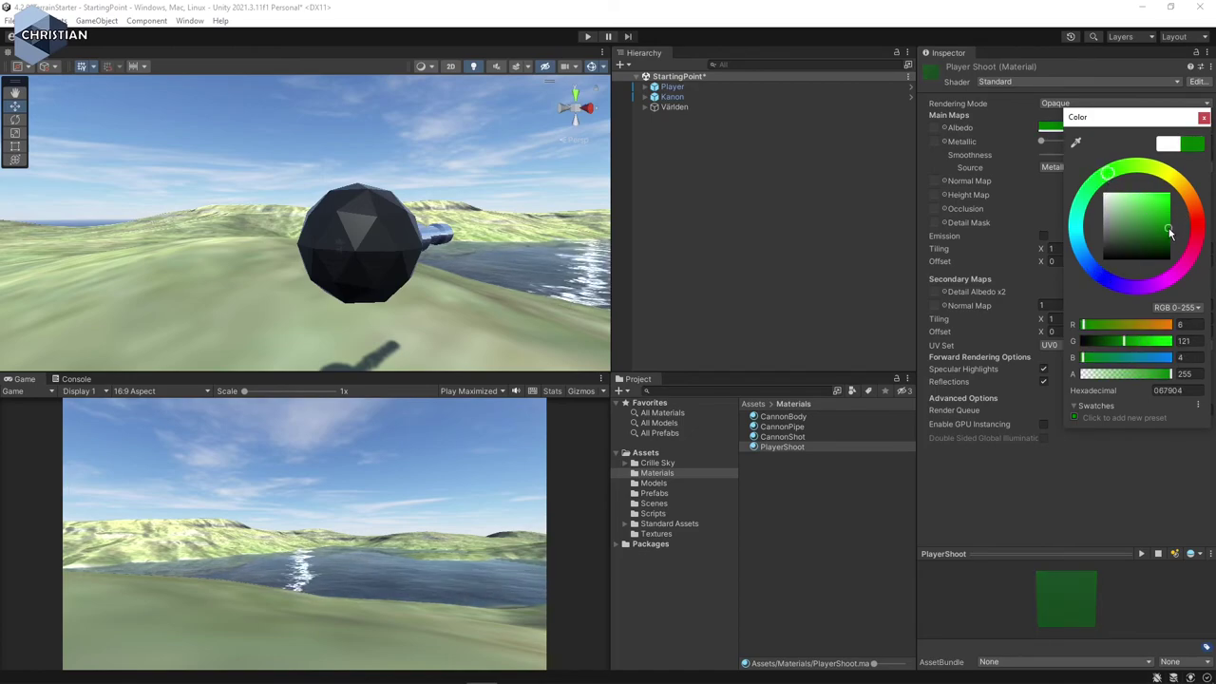
left_click(1204, 118)
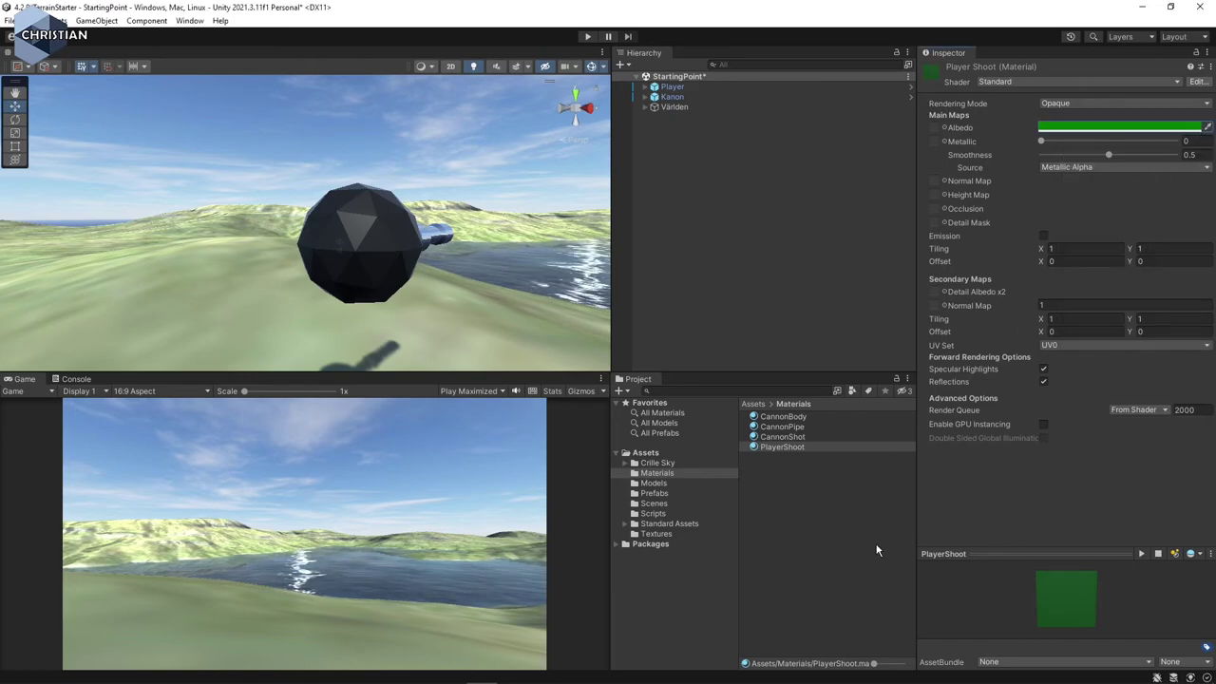
left_click(740, 221)
- Save the scene, test the Player's green shooting beam in play mode, then stop playing
key("ctrl+s")
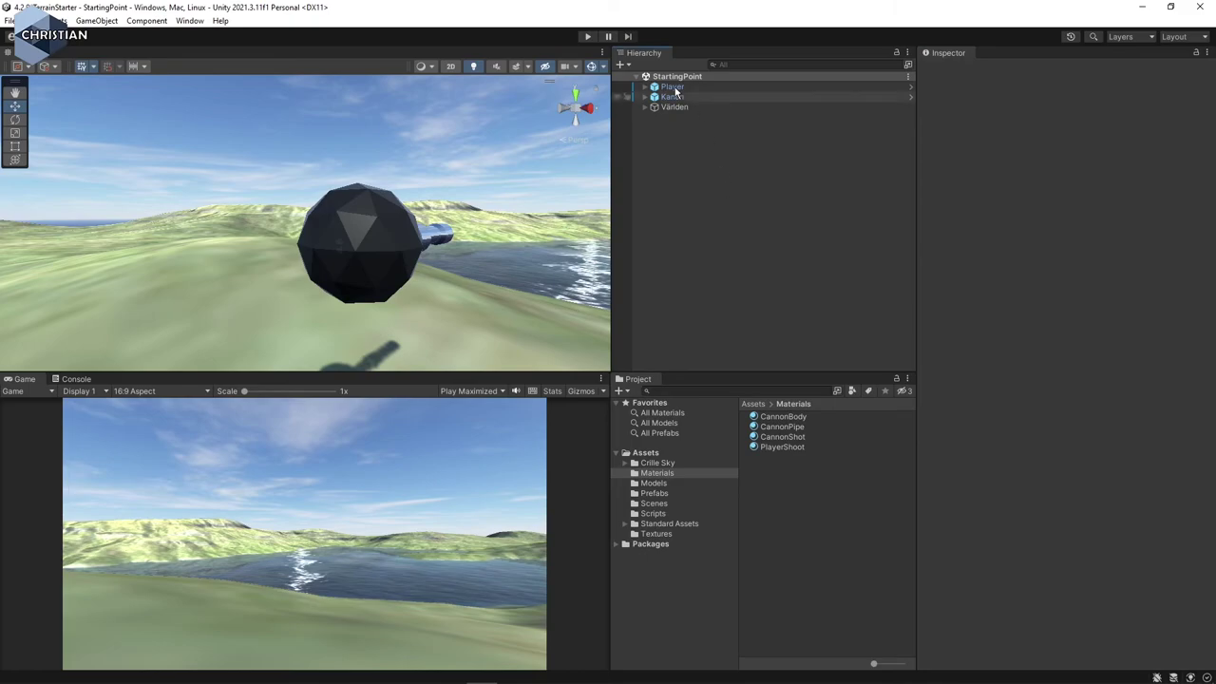
left_click(587, 36)
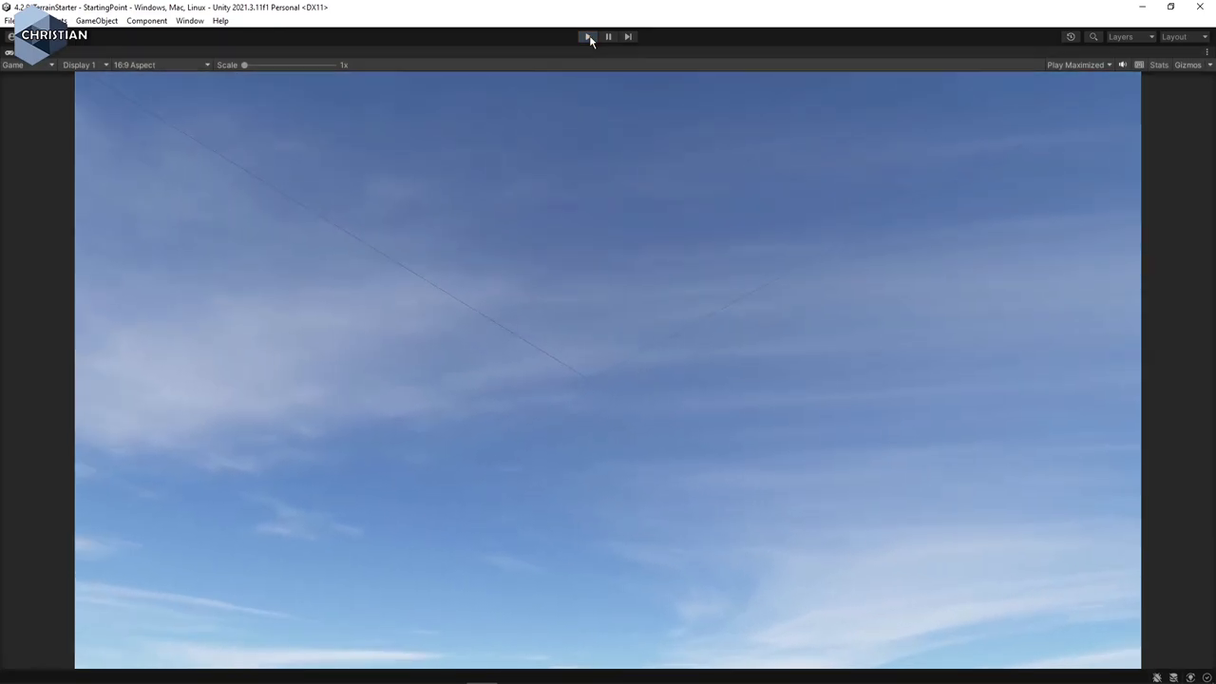
left_click(587, 36)
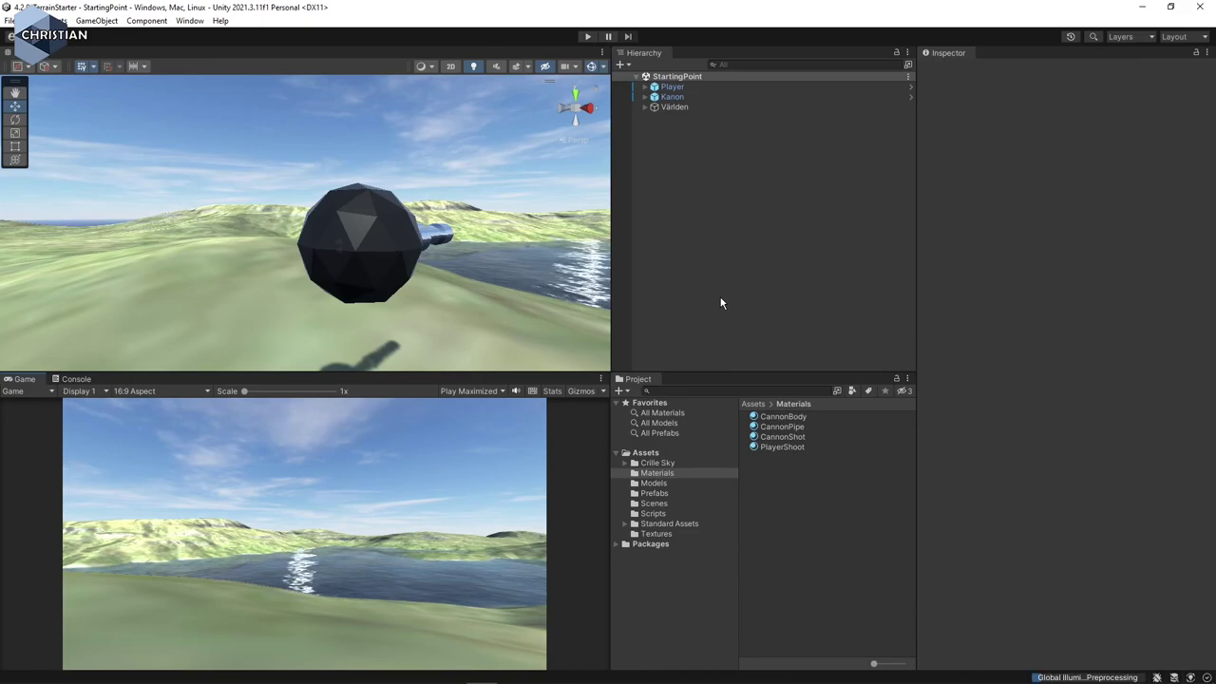